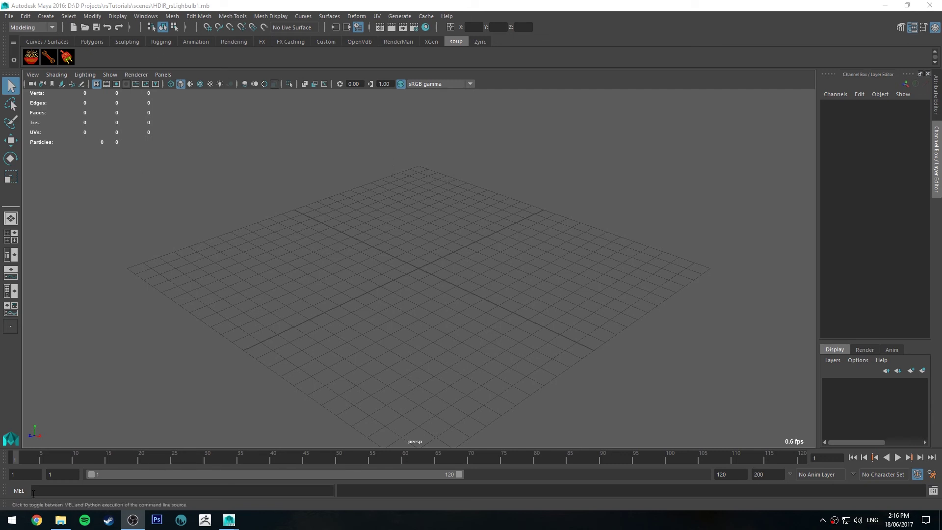
Step: Import the bulb_Base, bulb_Glass and bulb_Internal models from File Explorer's lightbulb1 folder into the Maya scene
left_click(61, 519)
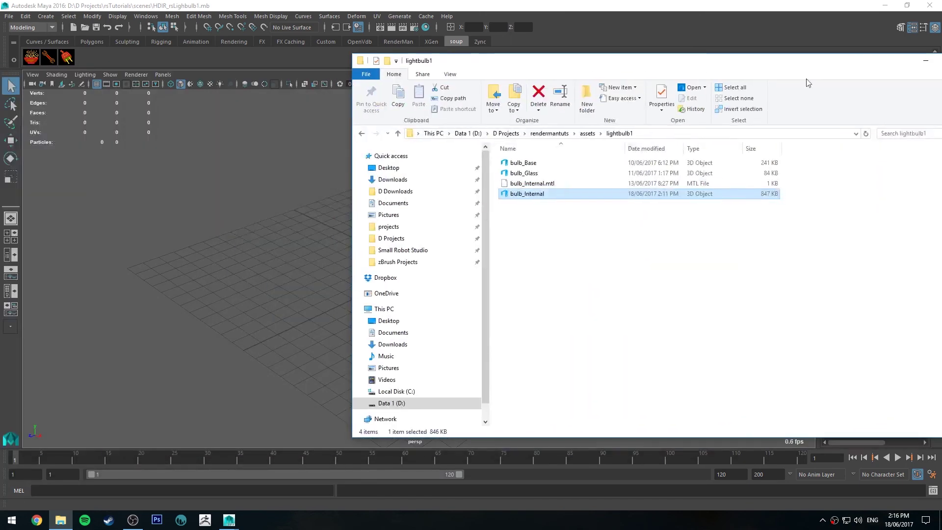
left_click(528, 175, "ctrl")
left_click(528, 163, "ctrl")
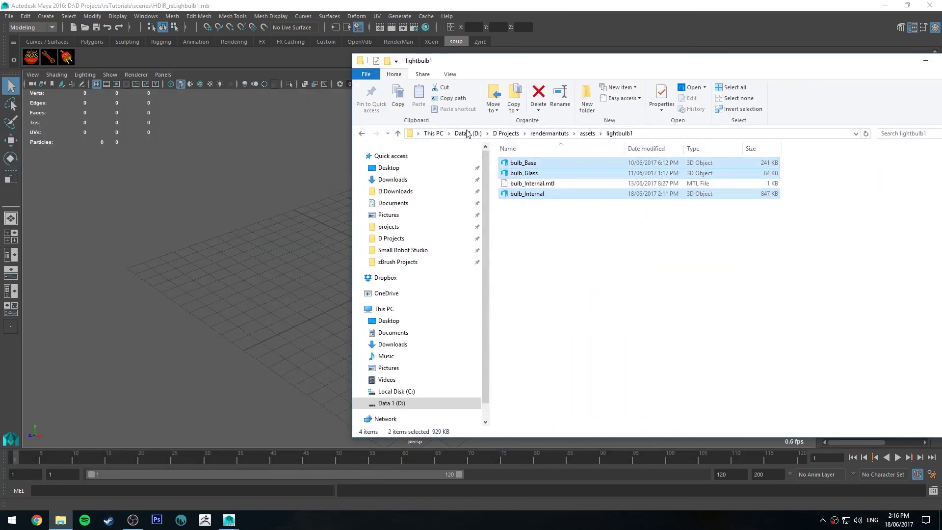
left_click_drag(526, 159, 270, 190)
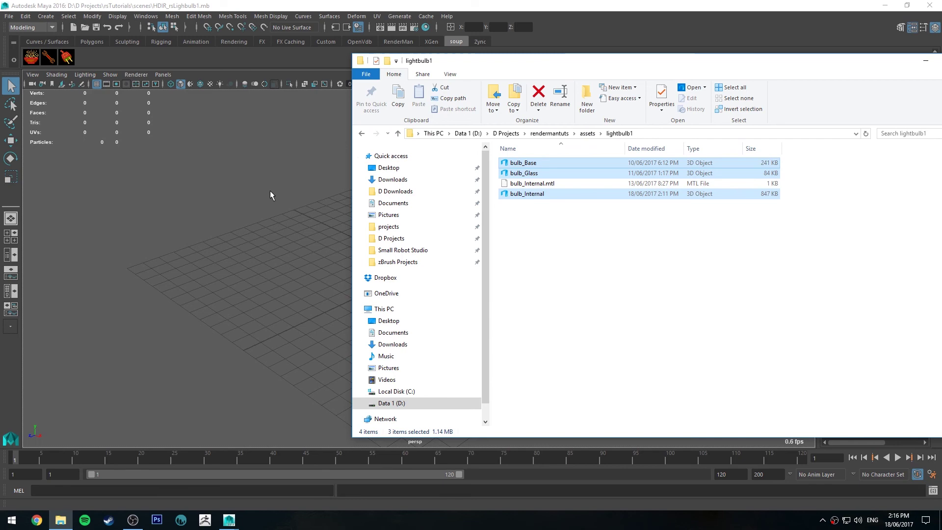
left_click_drag(878, 66, 0, 63)
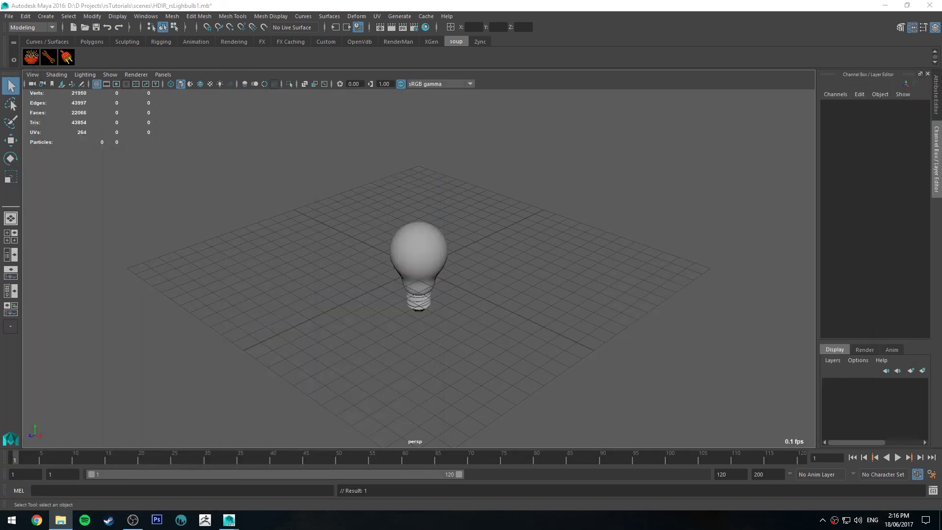
left_click(495, 225)
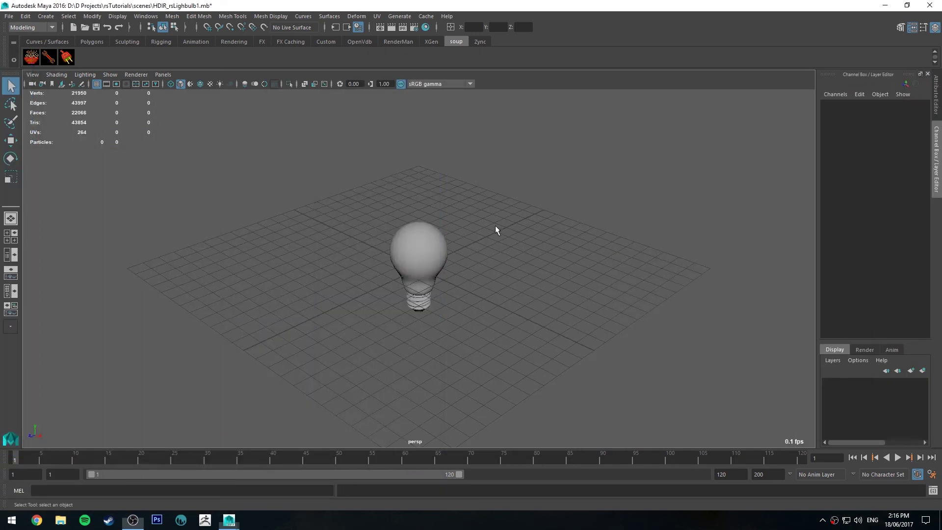
Step: Create a polygon plane at the origin and scale it uniformly to about 21.9
left_click(87, 42)
left_click(34, 55)
key("r")
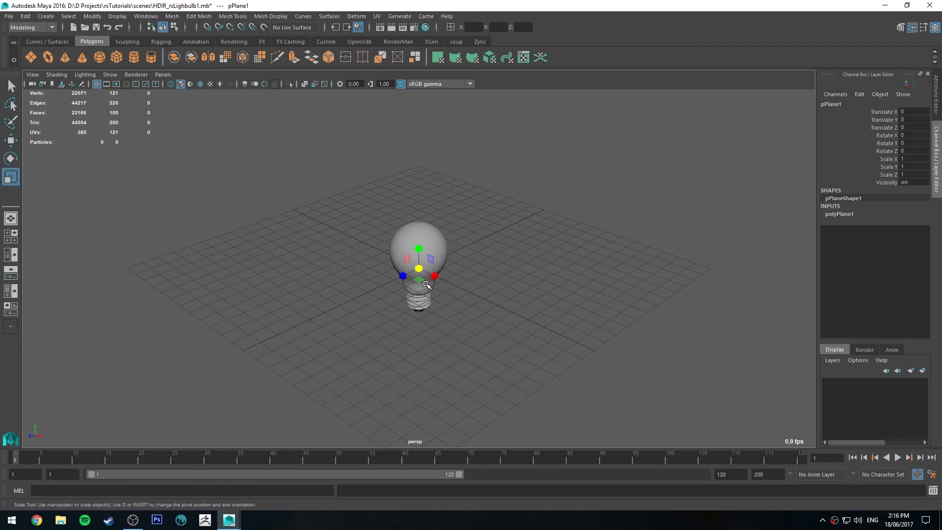
middle_click_drag(427, 284, 540, 328)
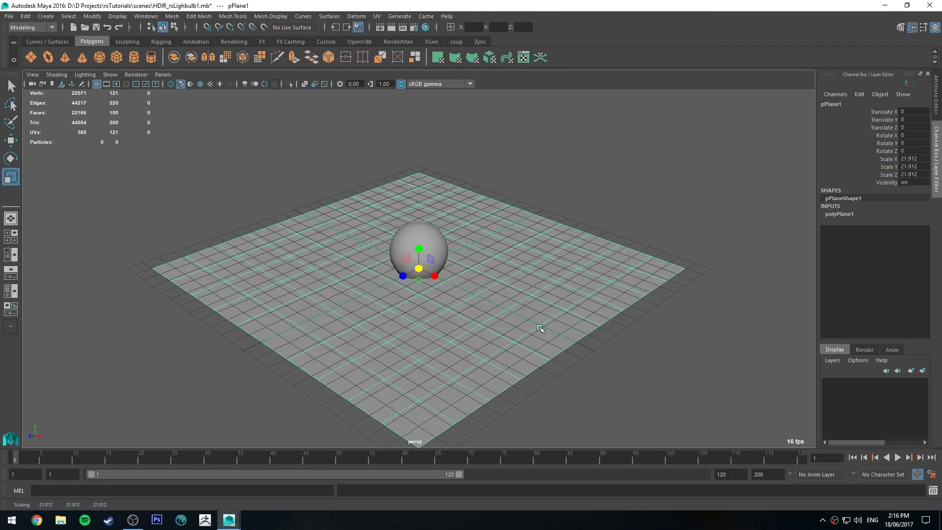
Step: Lower the plane to about -2.7 in Y so it sits under the bulb's screw base
left_click_drag(540, 328, 564, 304, "alt")
key("w")
left_click_drag(418, 252, 470, 311)
key("f")
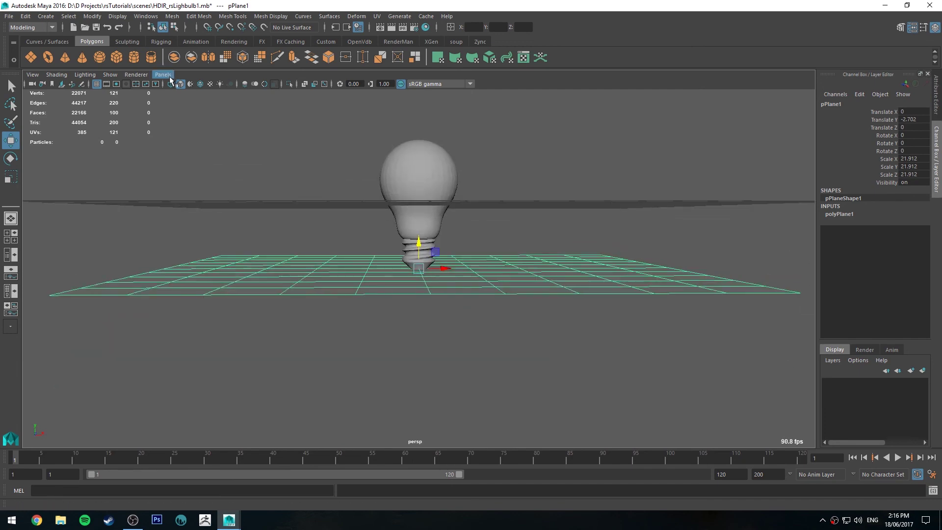
Step: Select the full row of edges along one side of the plane and raise it to form an upright backdrop wall
left_click_drag(344, 206, 526, 220, "alt")
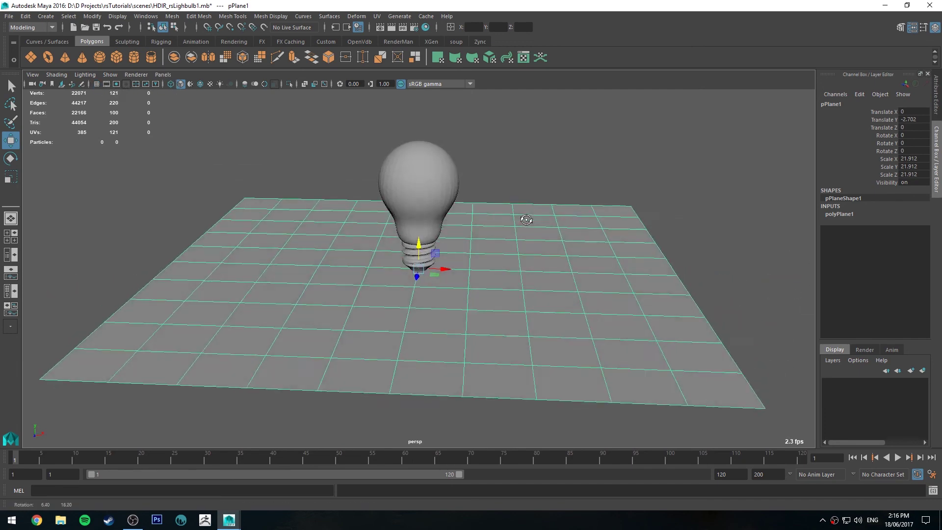
left_click_drag(244, 245, 228, 270, "alt")
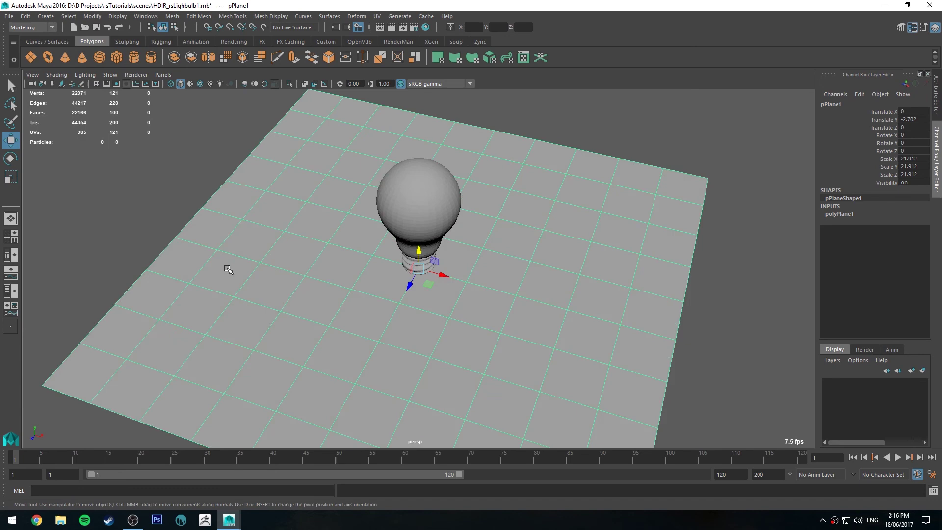
middle_click_drag(228, 270, 400, 244, "alt")
right_click_drag(267, 313, 272, 226)
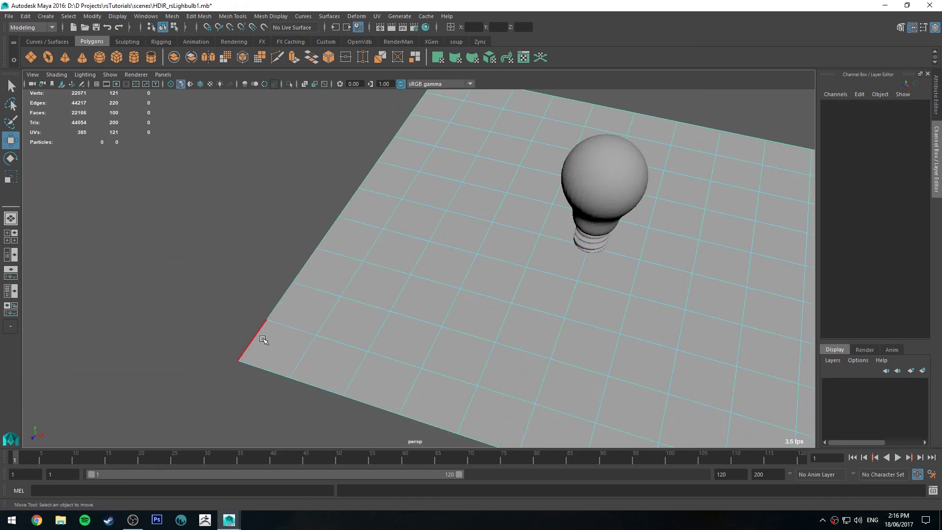
left_click(263, 340)
left_click_drag(398, 185, 410, 126, "alt")
left_click(410, 129, "shift")
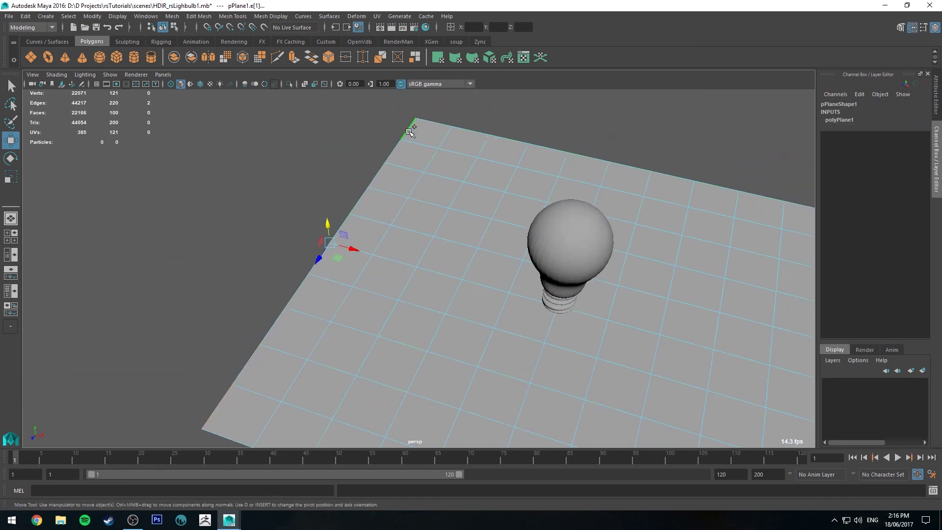
double_click(414, 126, "shift")
left_click_drag(345, 245, 346, 68)
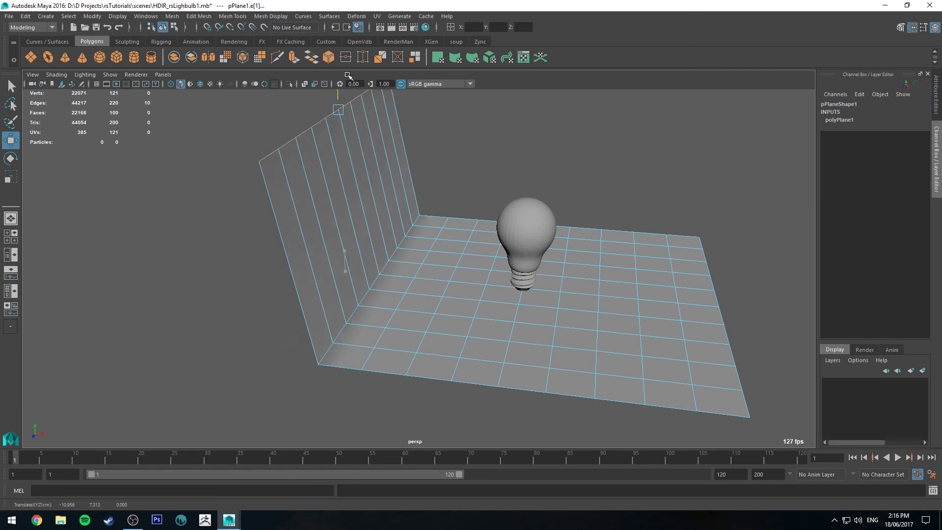
left_click_drag(448, 268, 587, 181, "alt")
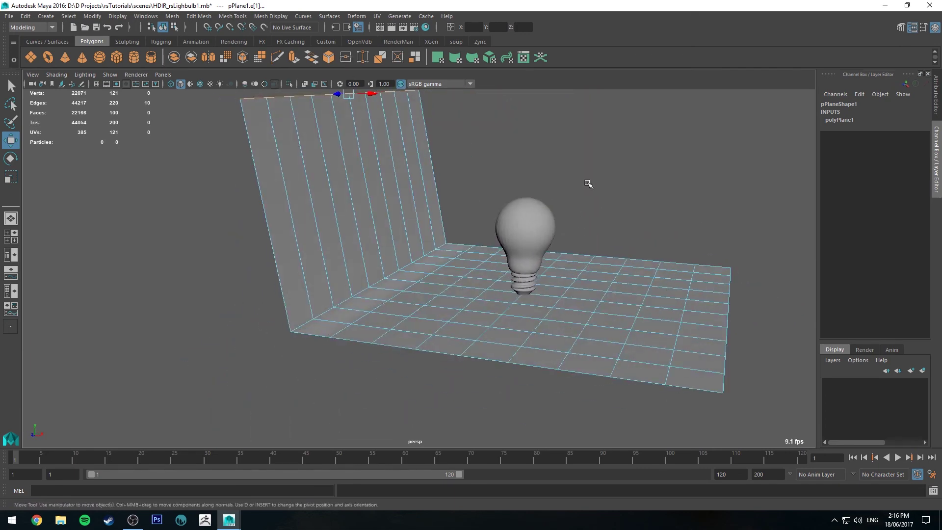
Step: Return the plane to object mode and turn on its smooth mesh preview to curve the backdrop's bend
right_click_drag(587, 183, 655, 171)
left_click_drag(656, 164, 437, 172, "alt")
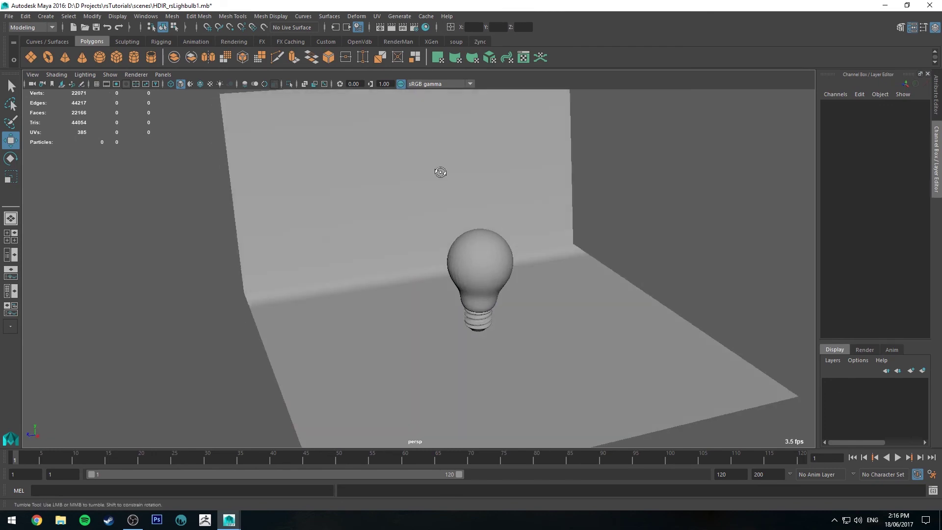
left_click(532, 242)
left_click_drag(556, 247, 508, 247, "alt")
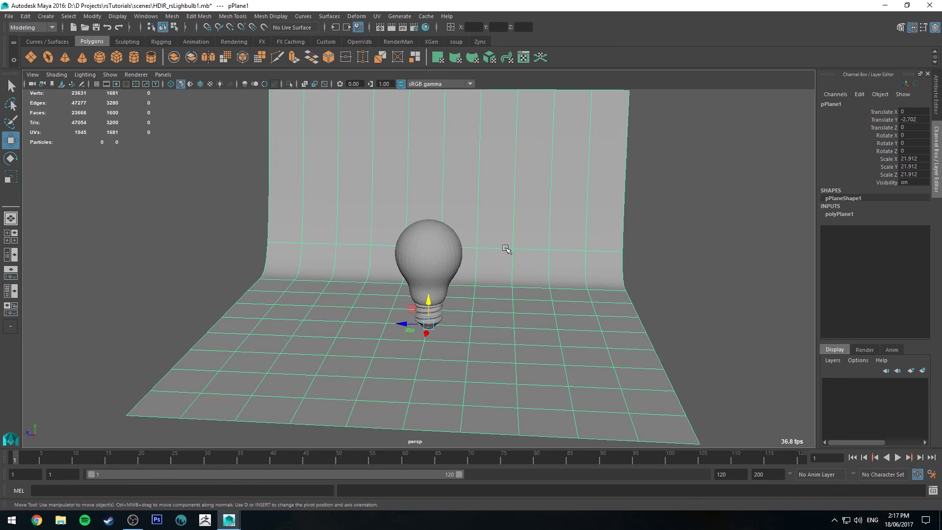
Step: Widen the backdrop sideways by scaling it along Z to about 51.3
key("e")
key("r")
left_click_drag(421, 323, 414, 260)
left_click_drag(539, 168, 541, 178, "alt")
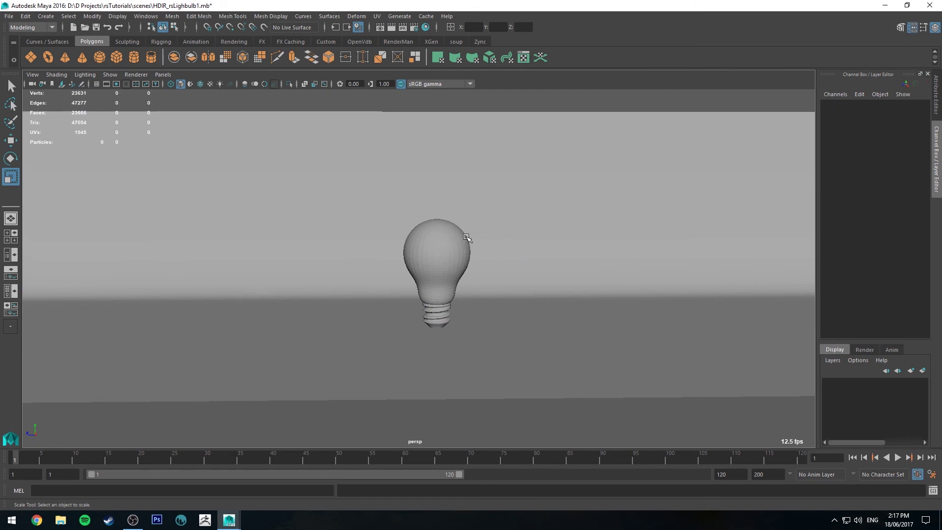
Step: Load the Redshift plug-in so its lights and shaders become available
left_click(400, 16)
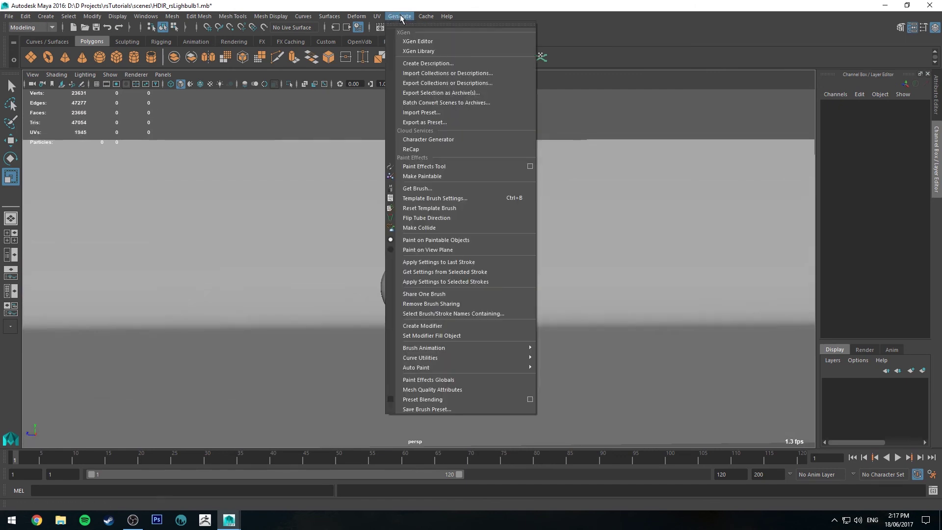
left_click(425, 18)
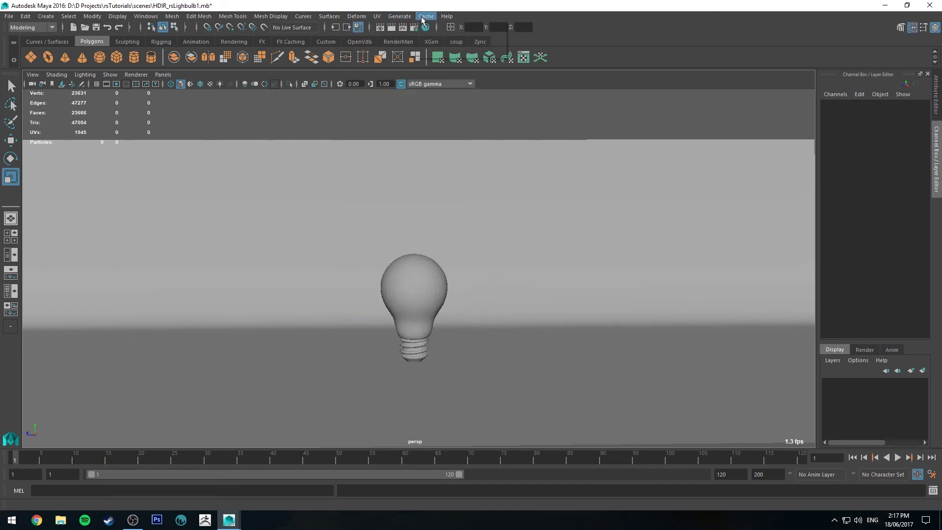
left_click(146, 16)
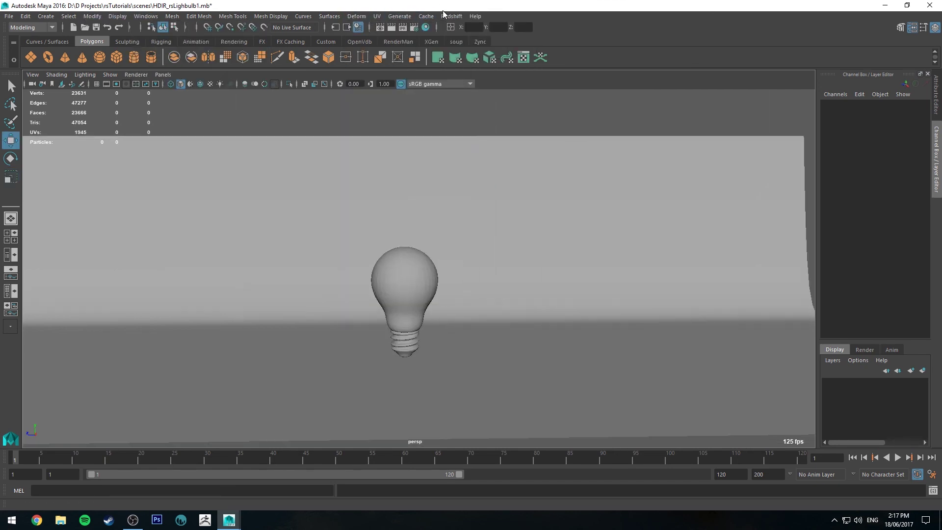
Step: Place a Redshift Physical Light above the bulb at about 9.19 in Y, rotated to face straight down
left_click(446, 15)
mouse_move(470, 52)
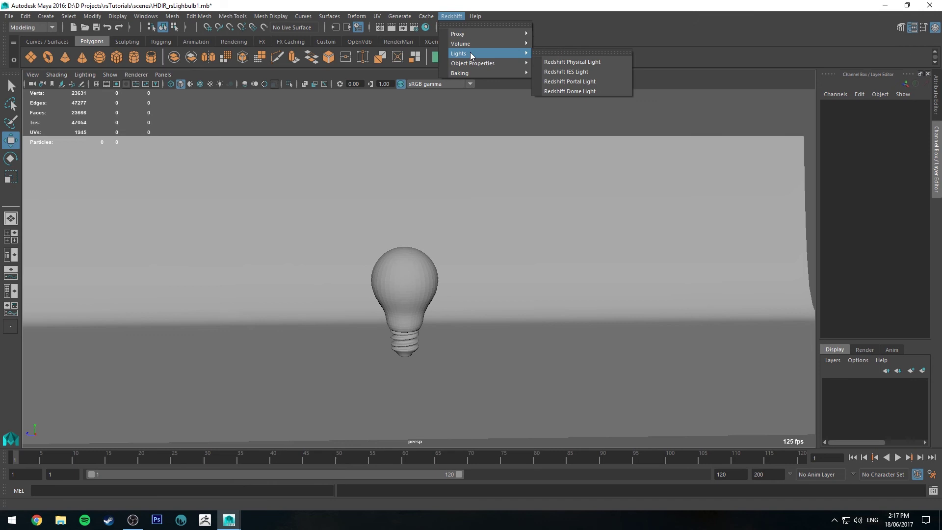
left_click(588, 62)
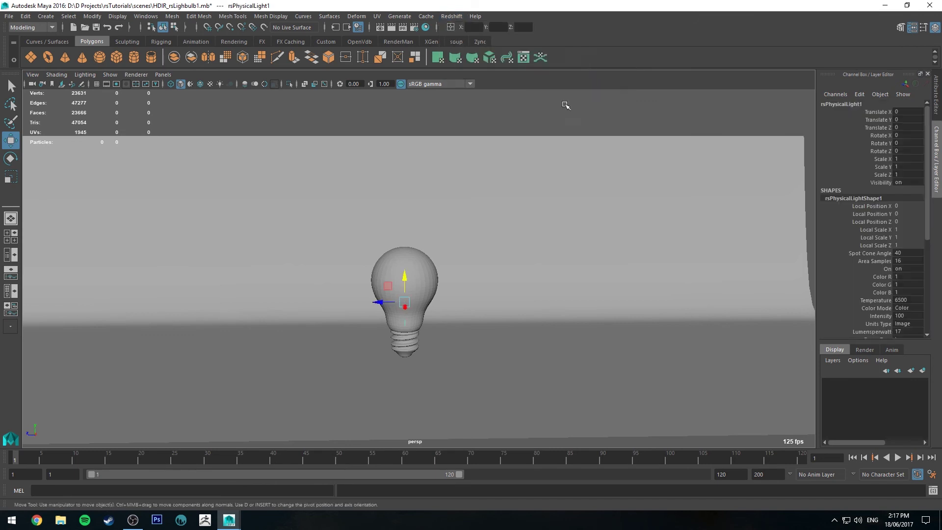
left_click_drag(413, 269, 422, 95)
key("e")
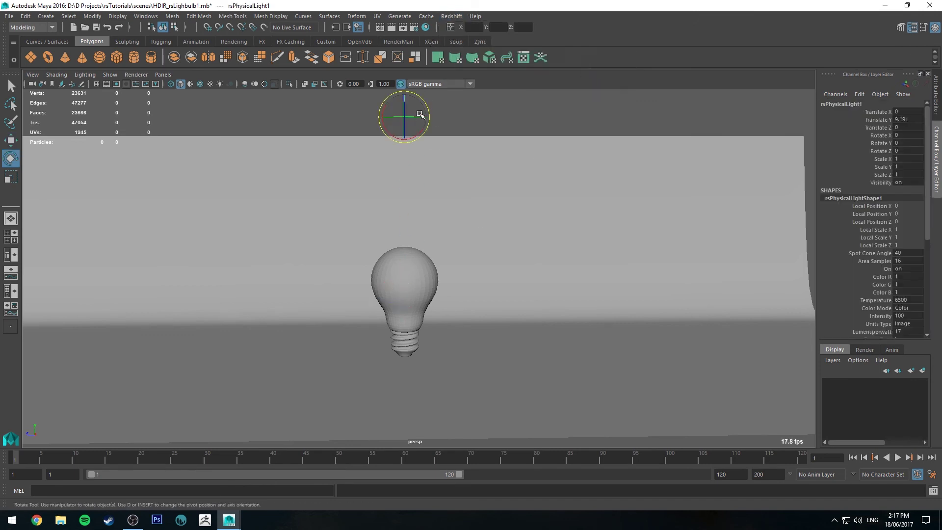
left_click_drag(417, 140, 388, 131)
Step: With the glass bulb selected, create a RedshiftMaterial in the Hypershade and name it bulbGlass
left_click(404, 250)
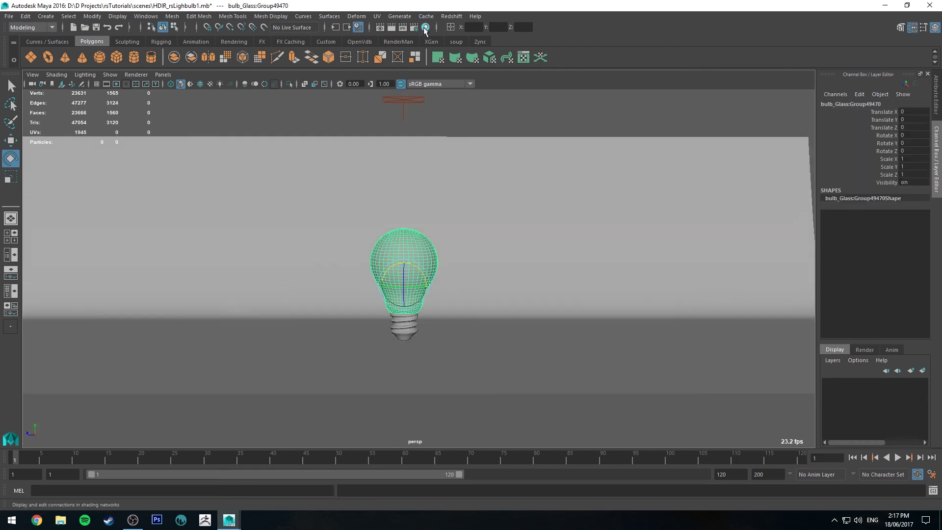
left_click(408, 173)
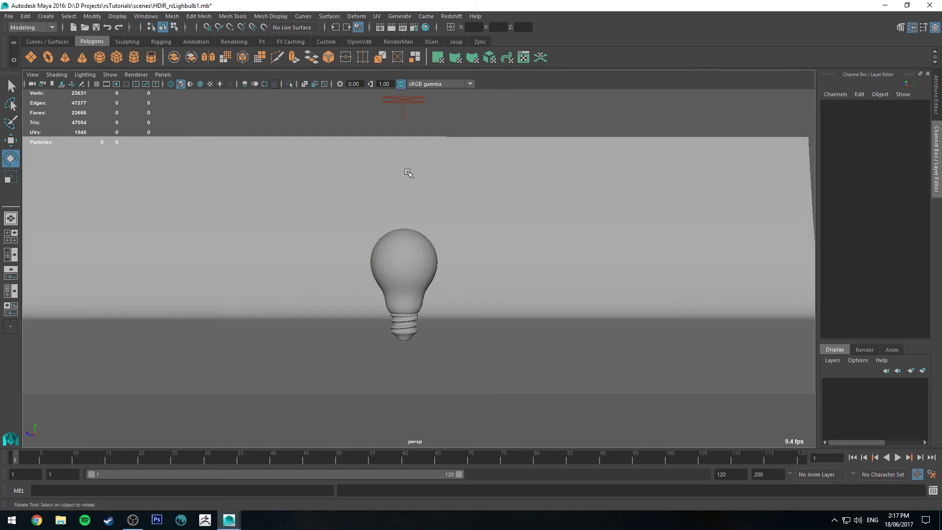
left_click(416, 265)
scroll(437, 277, "up", 3)
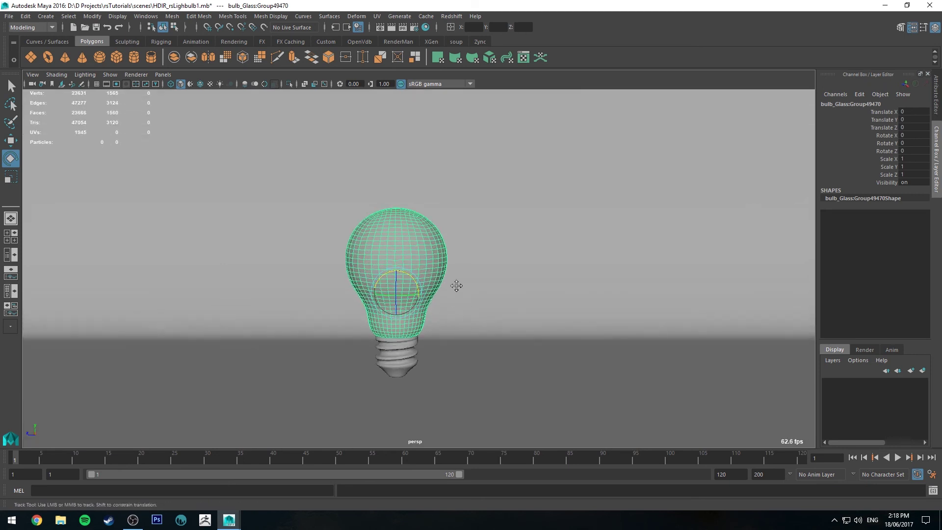
left_click(427, 27)
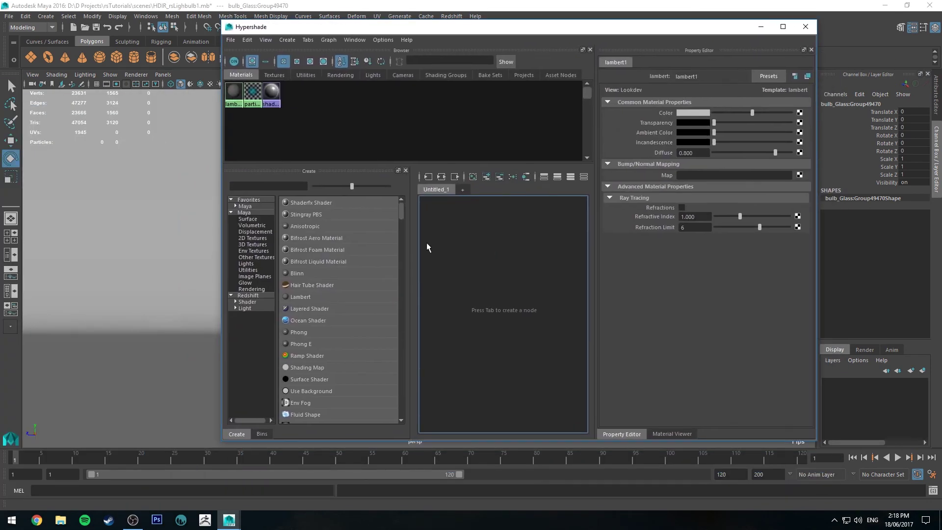
left_click(247, 302)
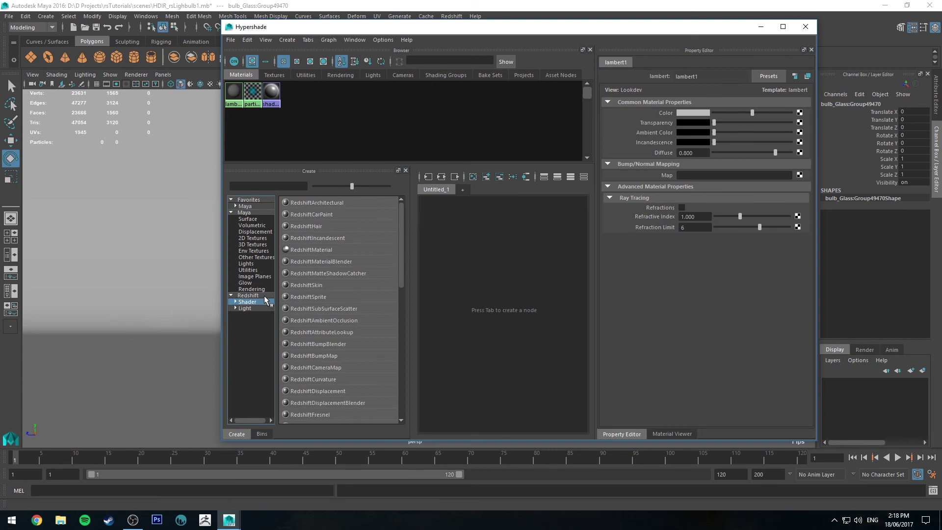
left_click(323, 249)
left_click(728, 75)
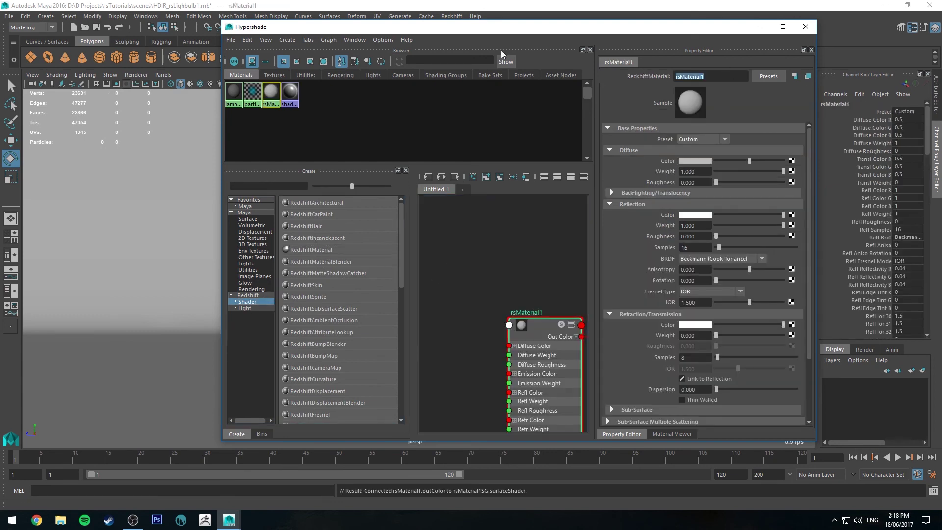
type("bulbGlass")
key("Return")
left_click(804, 27)
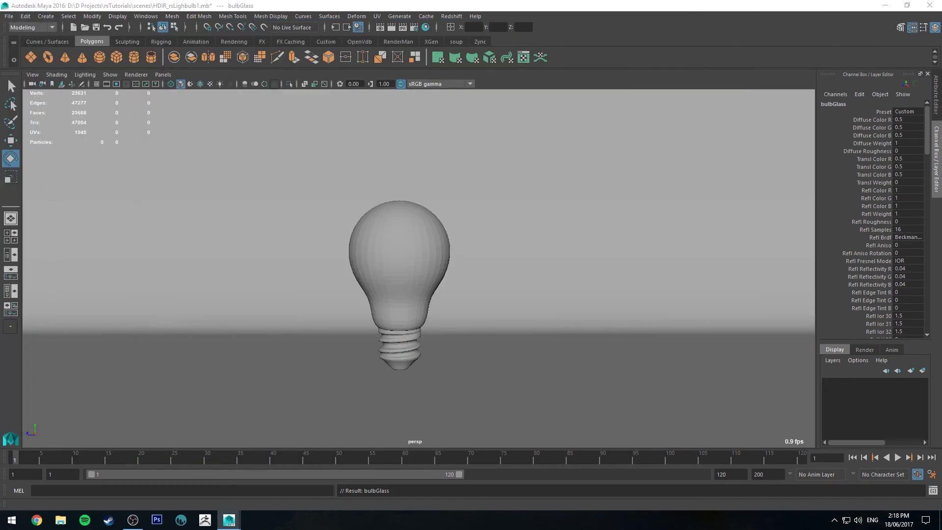
Step: Select only the glass bulb mesh and assign the bulbGlass material to it from the Hypershade
left_click_drag(0, 42, 201, 54)
left_click_drag(391, 209, 353, 181)
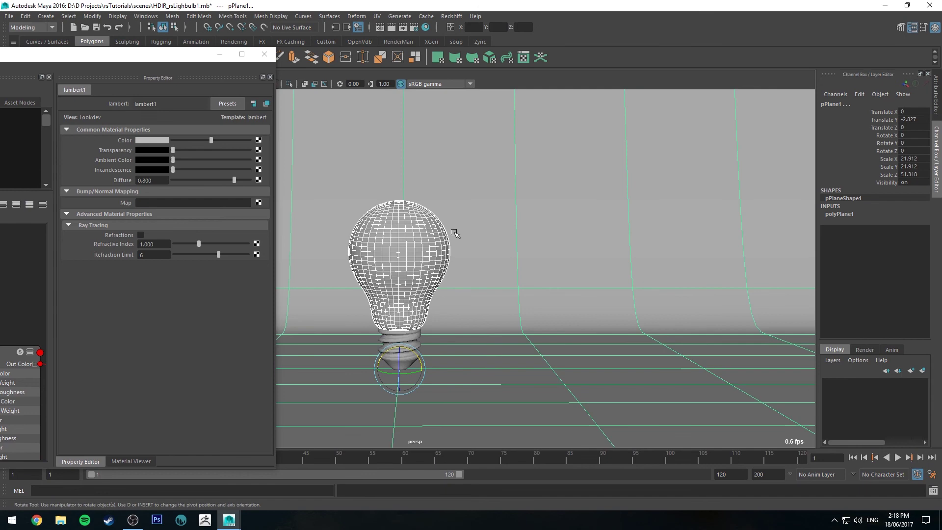
left_click(455, 157)
left_click(420, 263)
right_click_drag(480, 161, 530, 144)
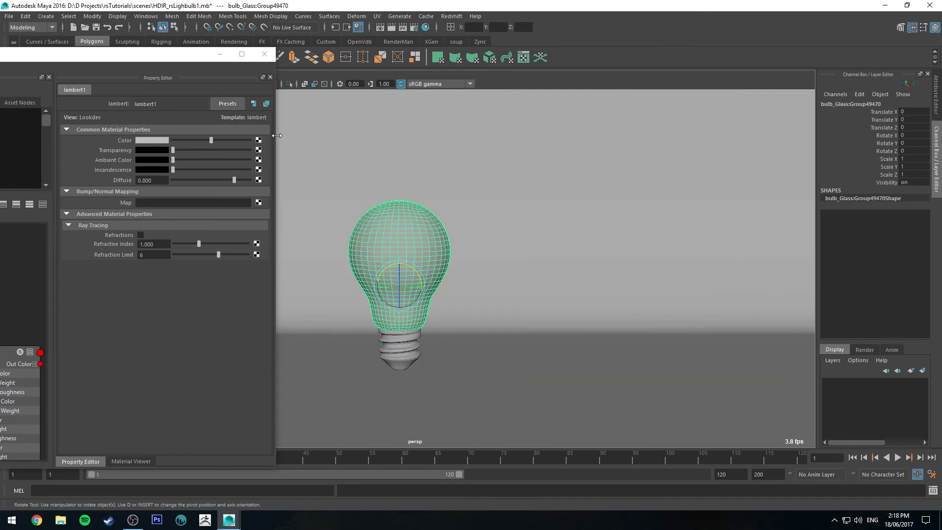
left_click_drag(111, 58, 249, 23)
right_click_drag(134, 316, 142, 290)
left_click_drag(246, 22, 0, 147)
Step: Show the Outliner beside the perspective view and rename the bulb's glass mesh as bulbGlassmesh
left_click(10, 255)
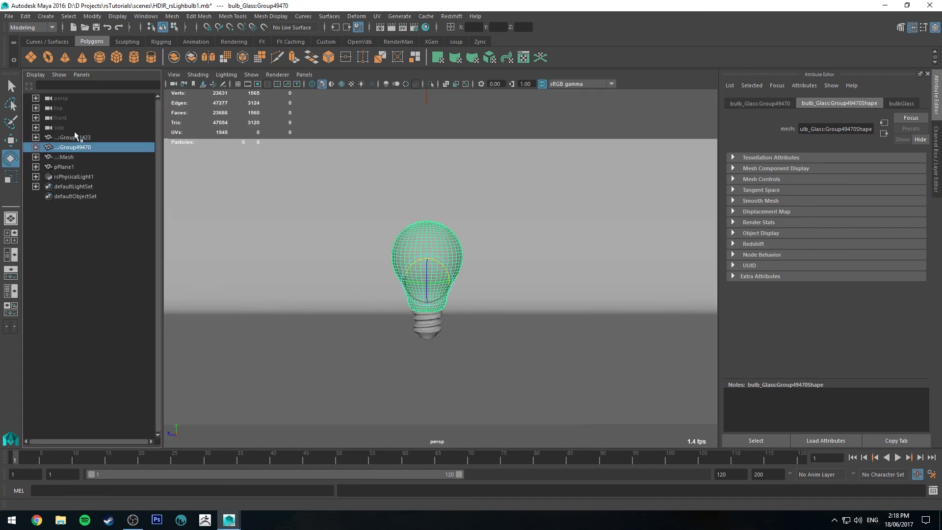
double_click(76, 147)
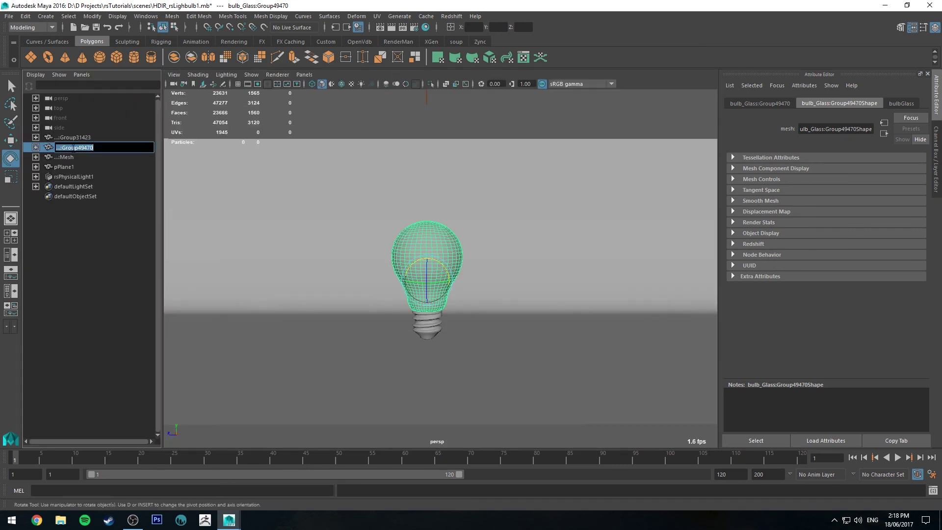
type("bulbGlassmesh")
key("Return")
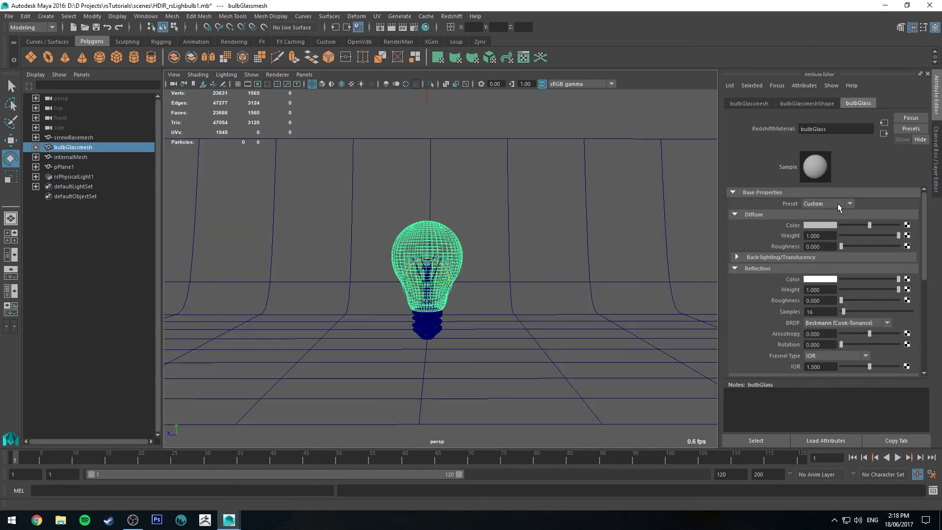
Step: Set the bulbGlass material's diffuse weight to 0 and its refraction weight to 1
left_click_drag(845, 225, 658, 195)
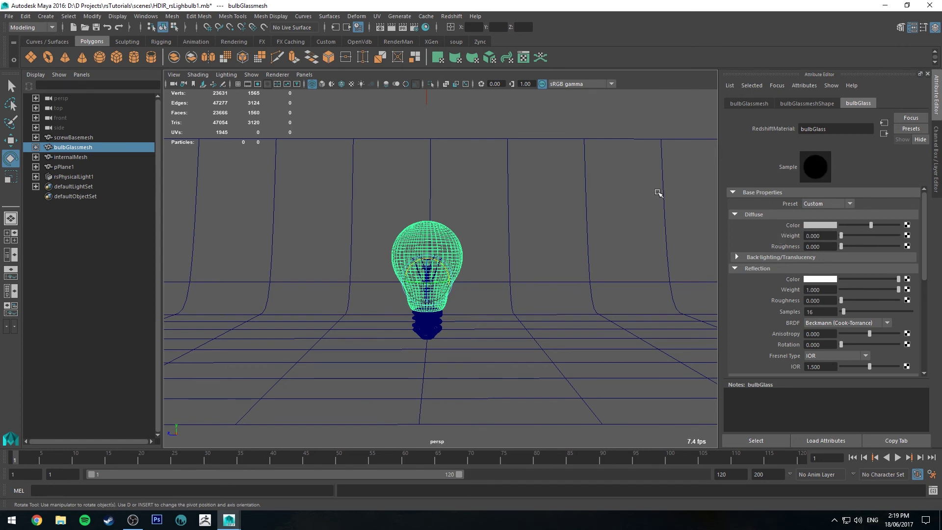
scroll(777, 237, "down", 6)
scroll(779, 238, "up", 2)
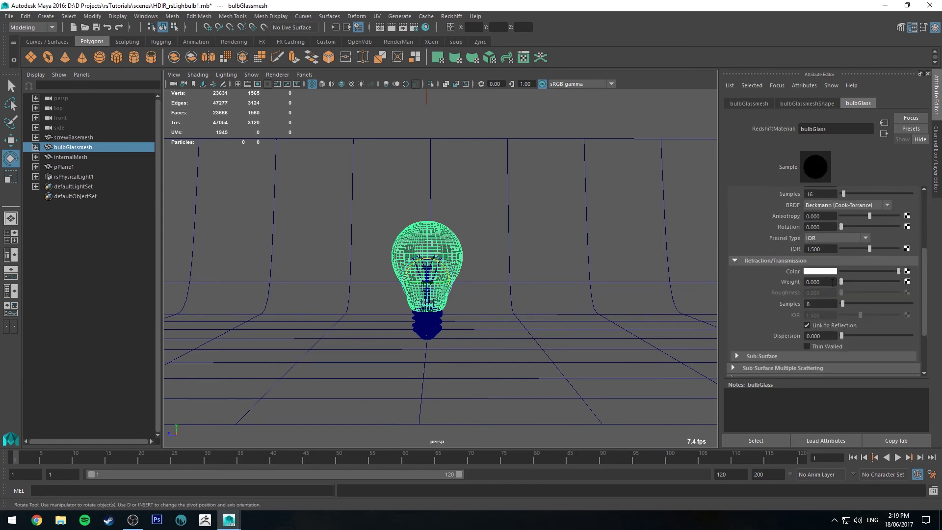
left_click_drag(840, 281, 919, 282)
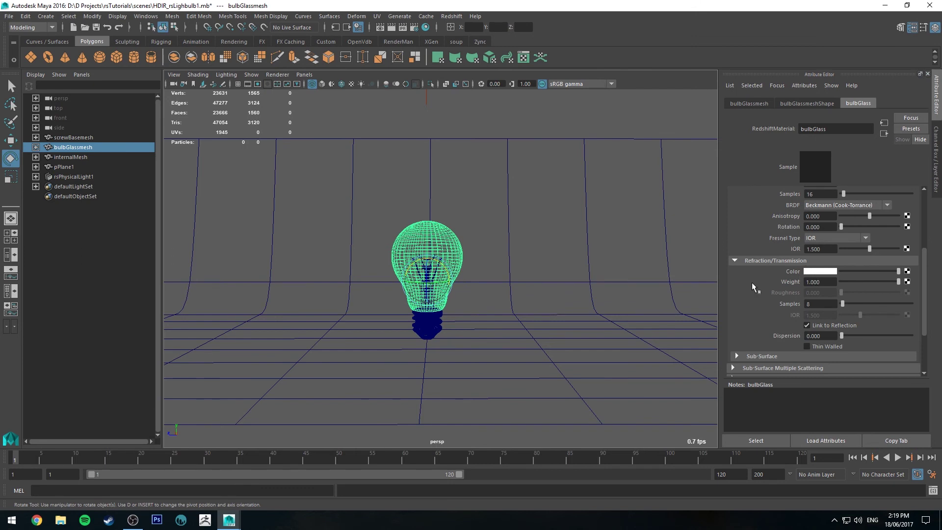
scroll(763, 296, "up", 3)
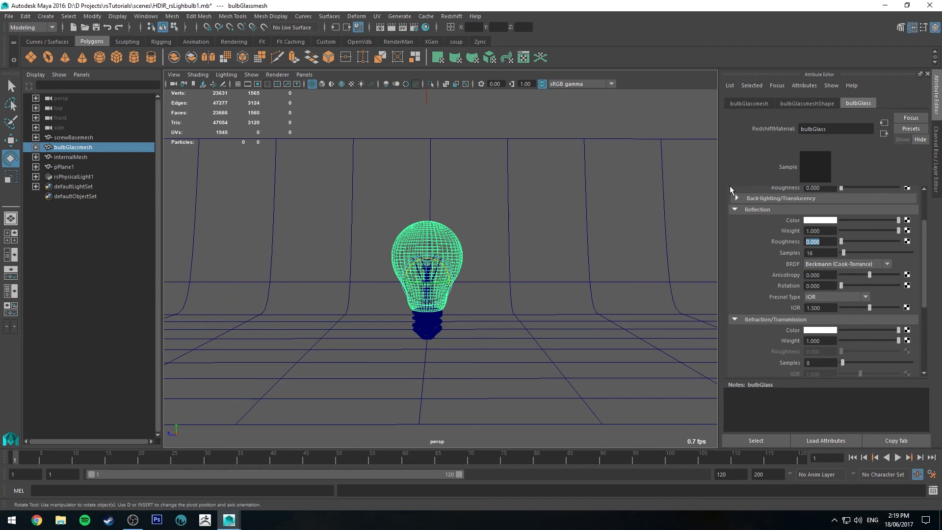
Step: Examine the glass bulb and its filament up close and from afar in the Redshift render
left_click(909, 6)
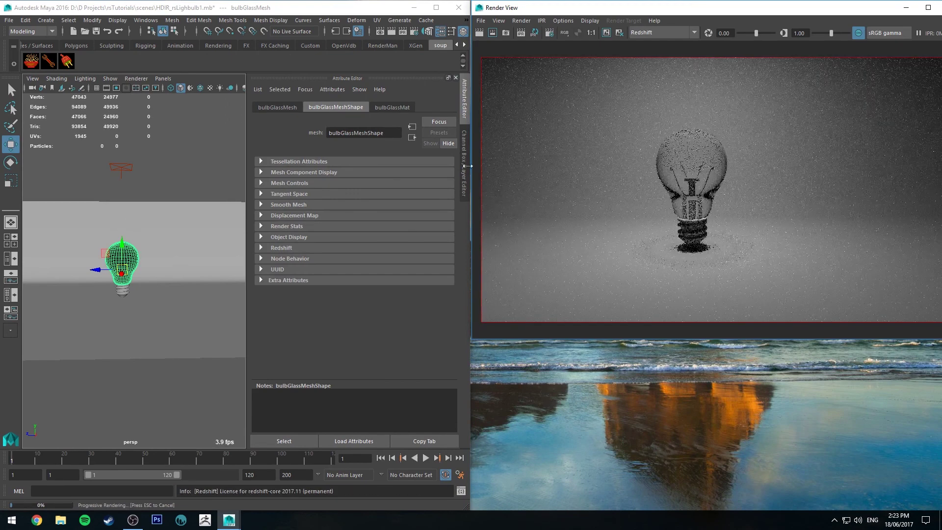
scroll(676, 153, "up", 2)
scroll(670, 150, "up", 3)
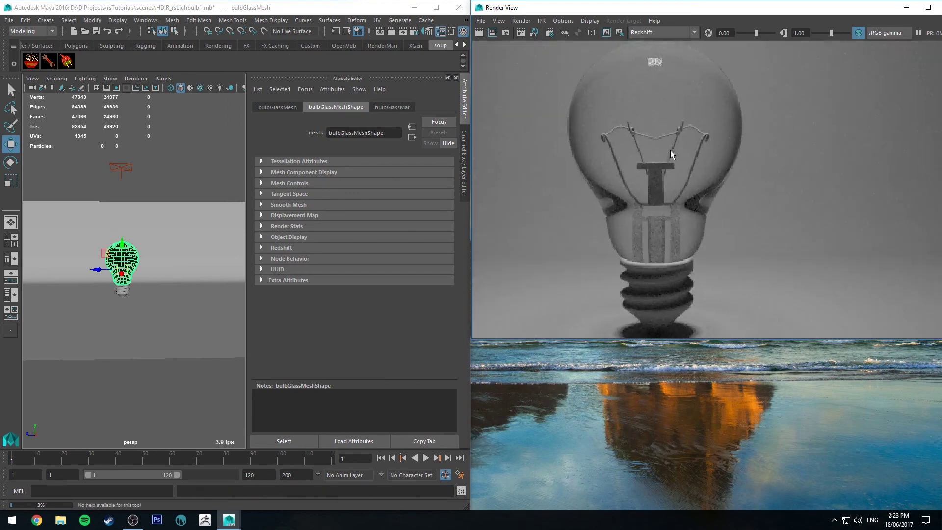
scroll(682, 150, "down", 5)
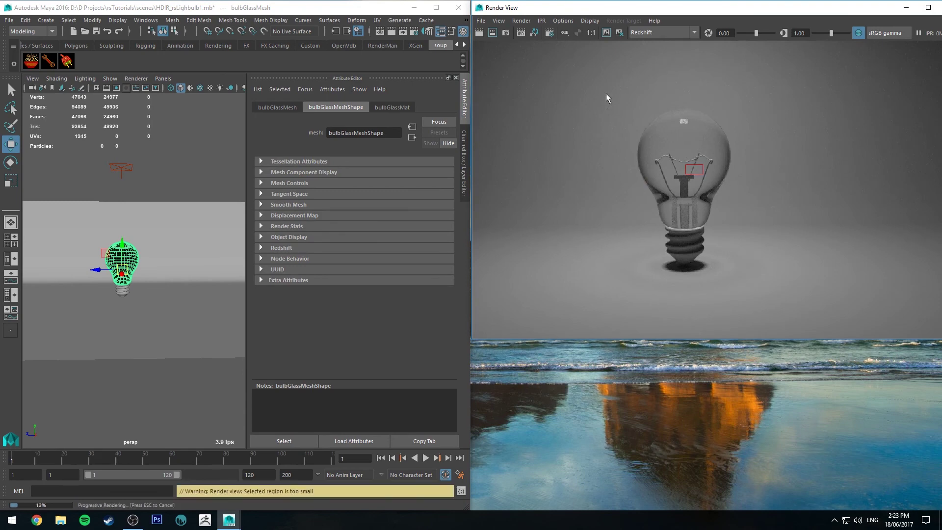
scroll(212, 185, "up", 5)
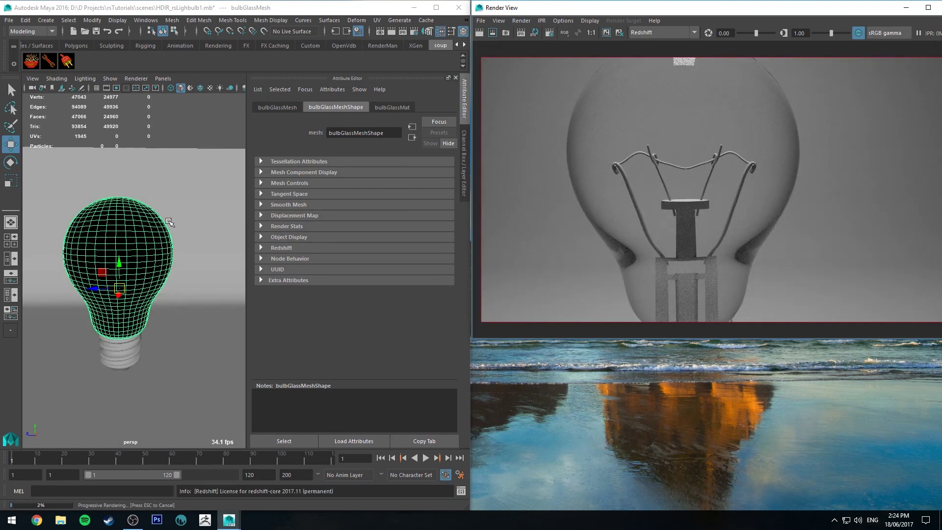
Step: Set the reflection roughness of bulbGlassMat to 0.15 and check the whole bulb in the render
left_click(386, 112)
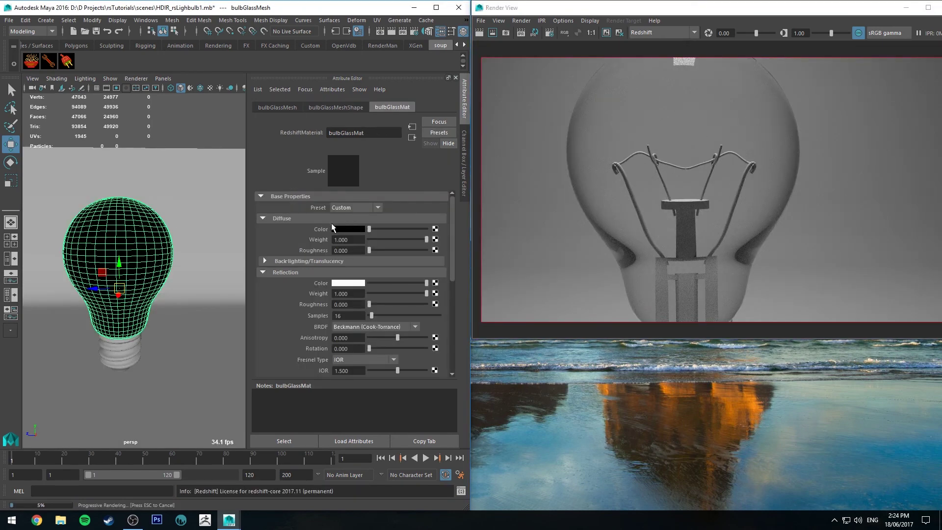
scroll(386, 287, "down", 2)
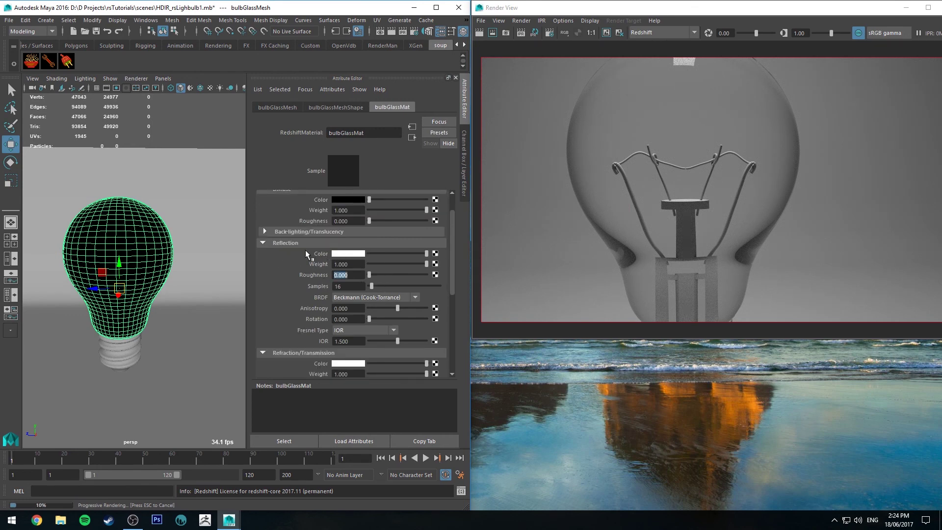
type("0.15")
key("Return")
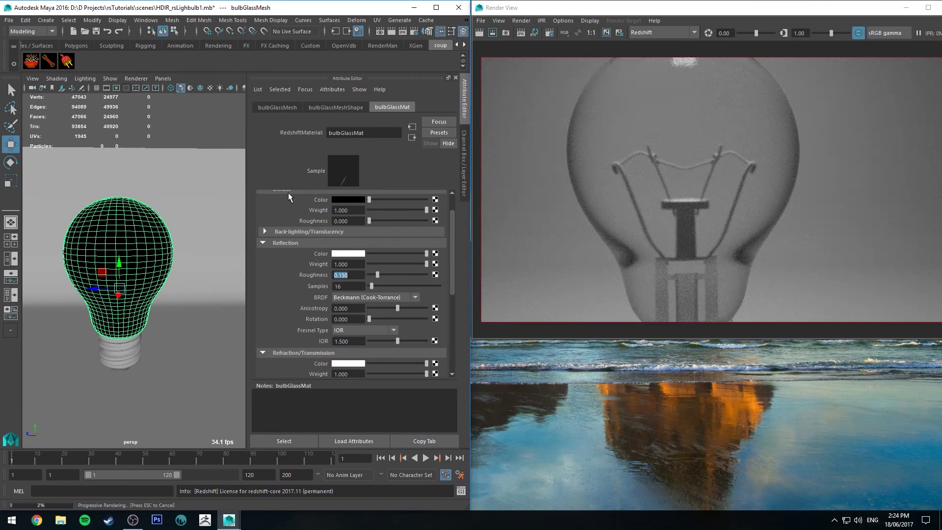
scroll(190, 244, "down", 3)
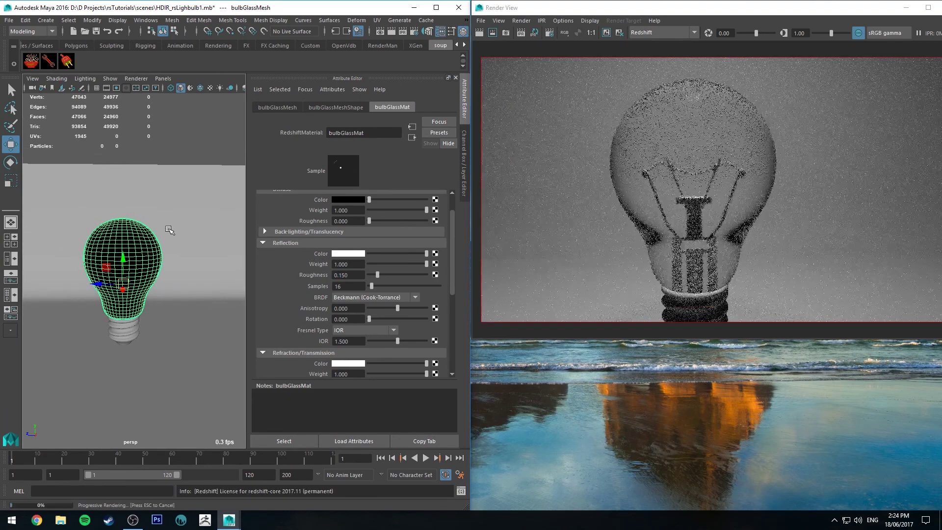
scroll(169, 231, "down", 2)
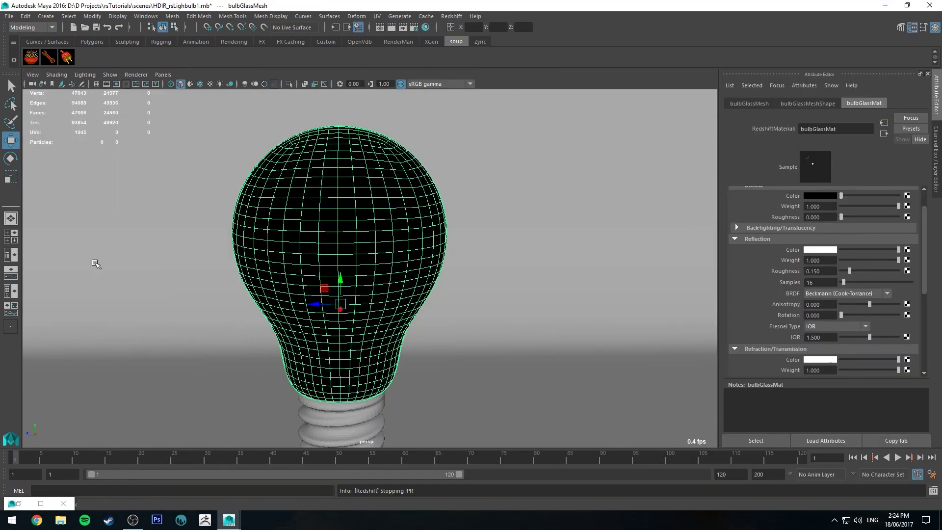
Step: Isolate the glass mesh in the perspective and side views, framing its lower end
key("space")
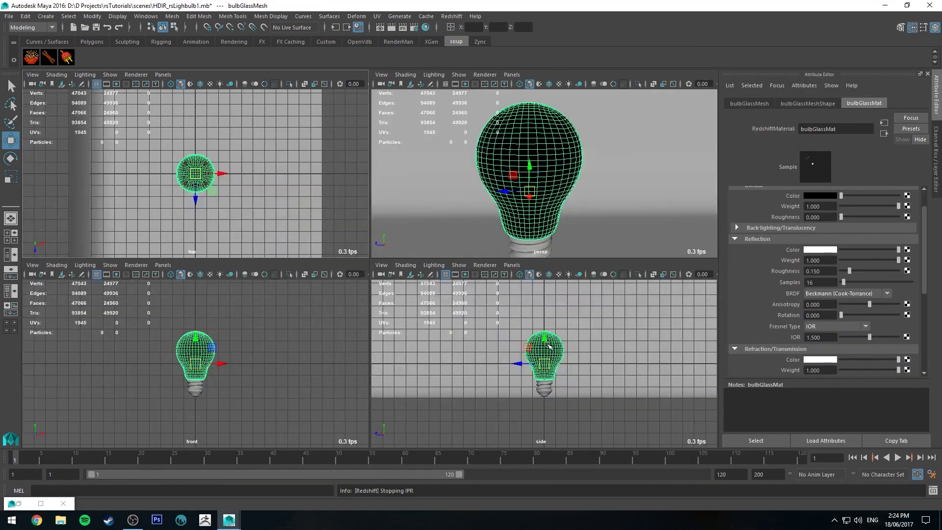
left_click_drag(540, 187, 551, 172, "alt")
key("ctrl+1")
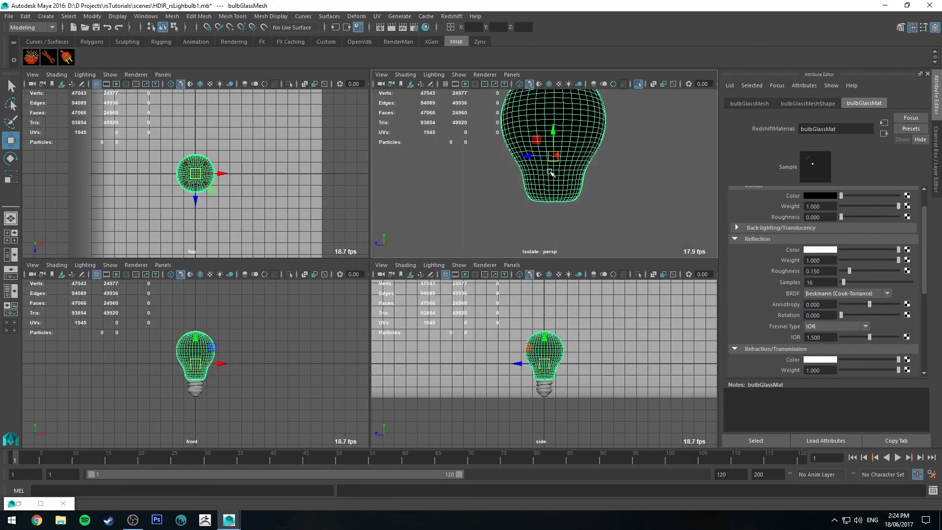
middle_click_drag(552, 173, 553, 132, "alt")
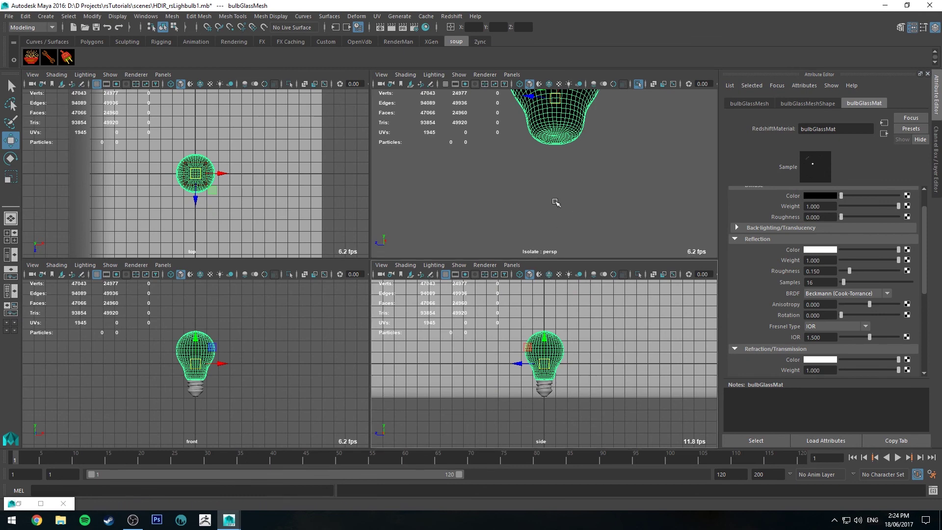
middle_click_drag(582, 342, 575, 326, "alt")
right_click_drag(576, 326, 609, 385, "alt")
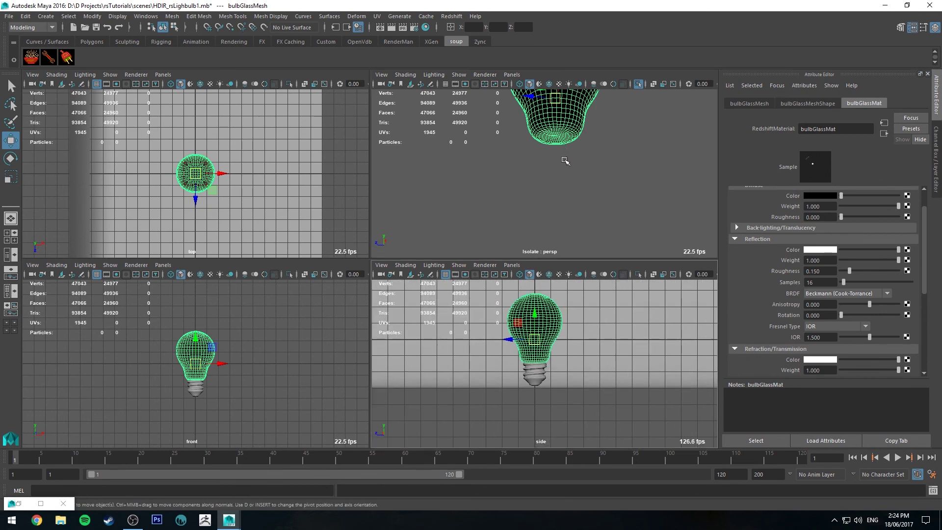
right_click_drag(554, 322, 609, 403, "alt")
key("ctrl+1")
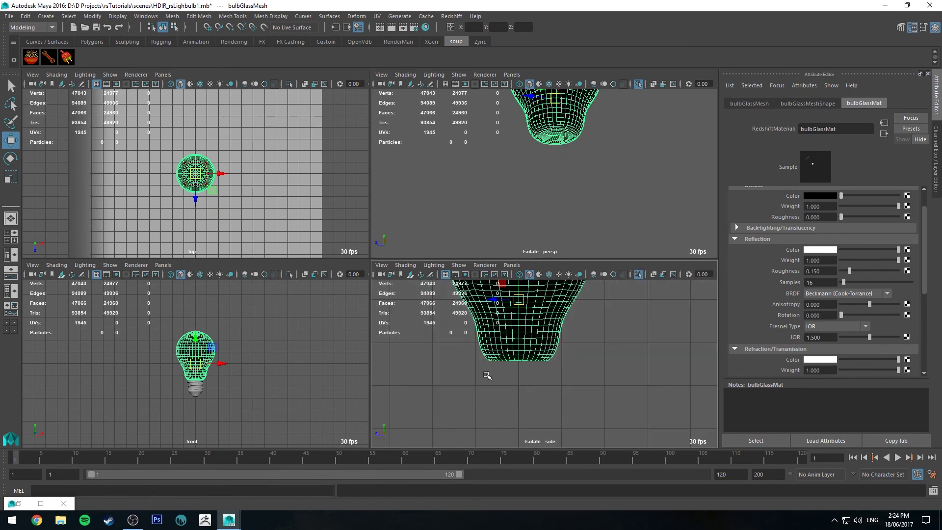
Step: Delete the faces at the bottom end of the glass mesh and restore the full scene in a single perspective view
right_click(472, 379)
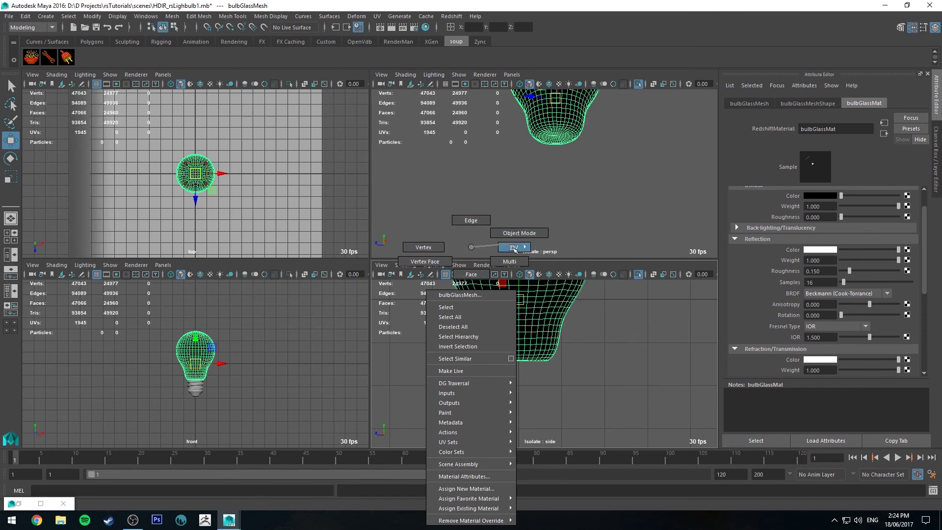
left_click(471, 274)
left_click_drag(455, 400, 584, 354)
key("Delete")
left_click(569, 120)
key("space")
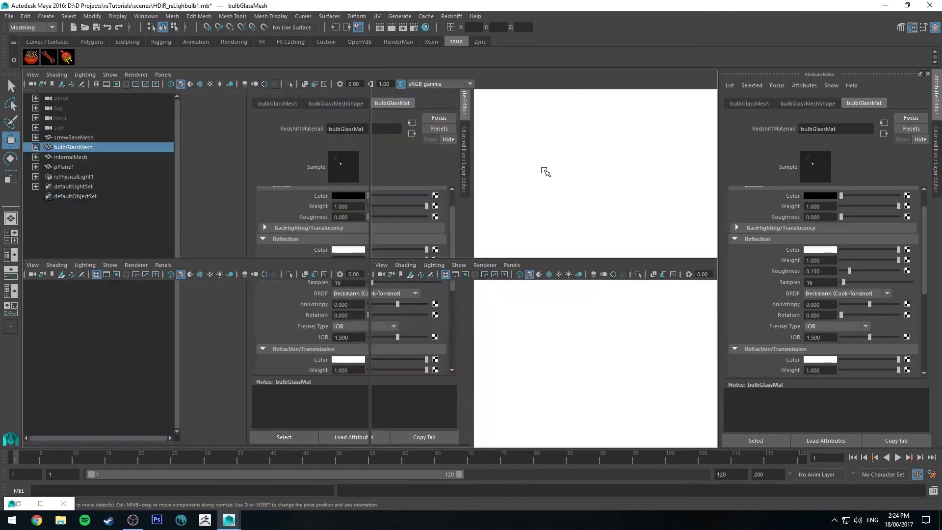
key("ctrl+1")
Step: Select the open edge loop at the glass's bottom, scale it inward and lower it into the screw base
middle_click_drag(454, 167, 451, 276, "alt")
right_click_drag(436, 247, 434, 220)
double_click(414, 273)
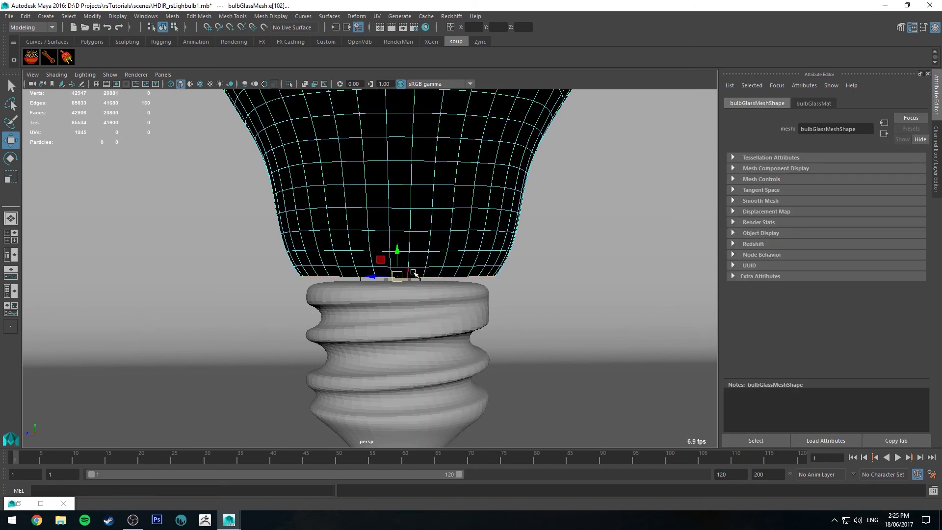
key("r")
mouse_move(397, 275)
left_mouse_down()
mouse_move(378, 276)
mouse_move(398, 259)
mouse_move(405, 283)
mouse_move(398, 260)
left_mouse_up()
key("w")
key("r")
key("w")
left_click_drag(427, 244, 435, 261, "alt")
right_click_drag(415, 299, 427, 271, "alt")
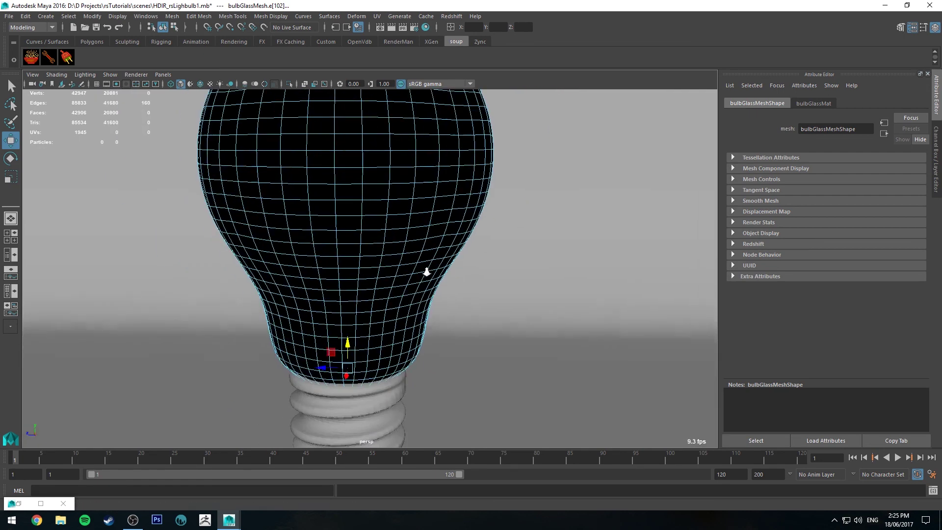
Step: Start a Redshift IPR render of the whole bulb and check the glass from a lower angle
scroll(386, 351, "down", 2)
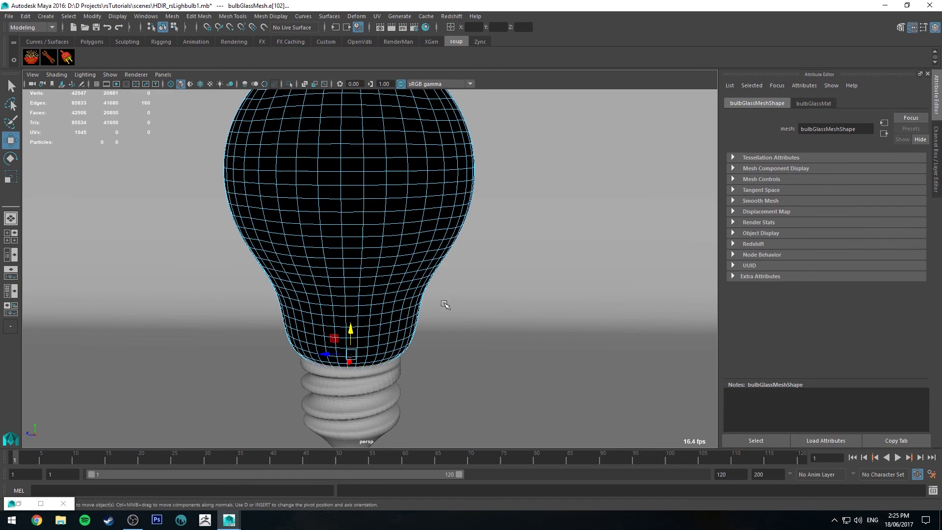
scroll(442, 294, "up", 2)
scroll(445, 298, "down", 4)
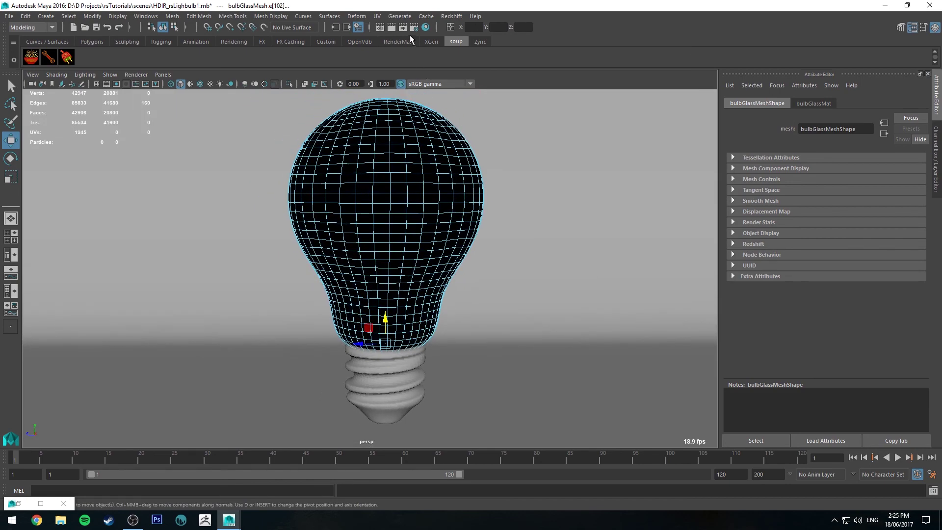
left_click(402, 28)
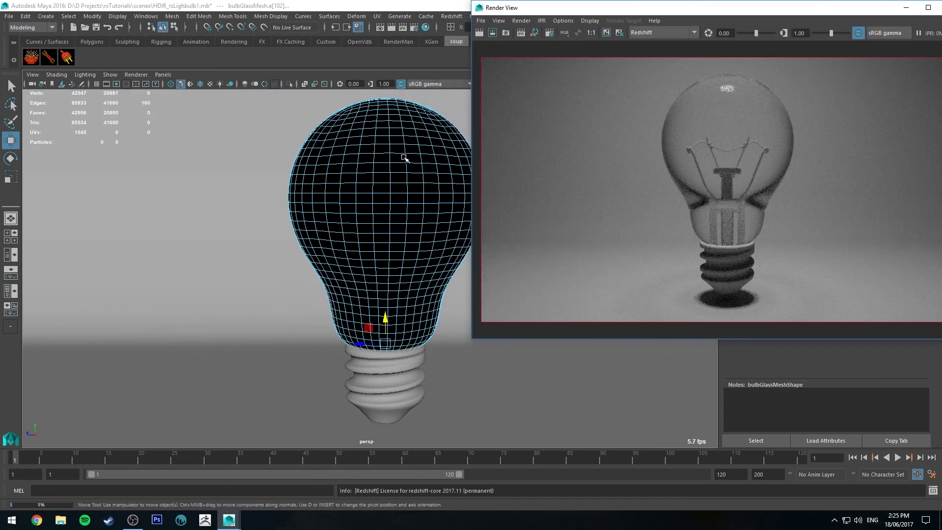
left_click_drag(401, 237, 368, 251, "alt")
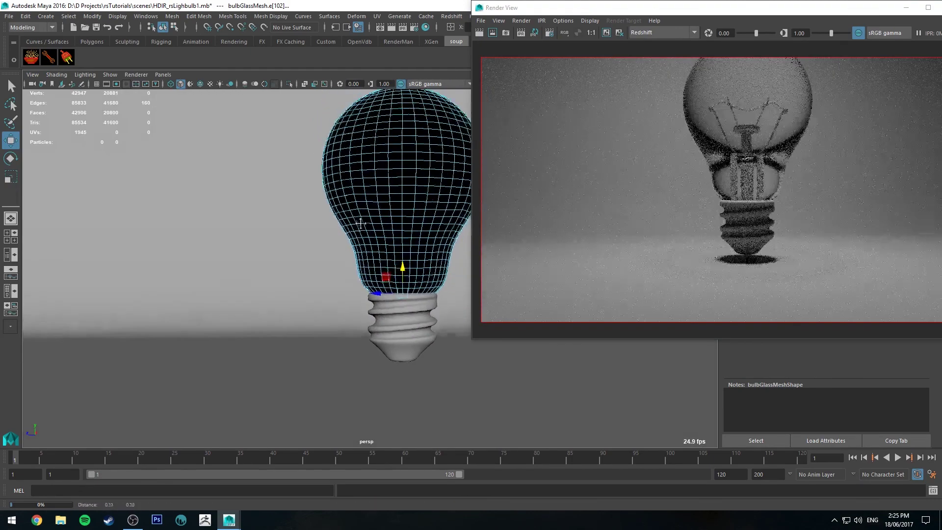
middle_click_drag(361, 223, 342, 249, "alt")
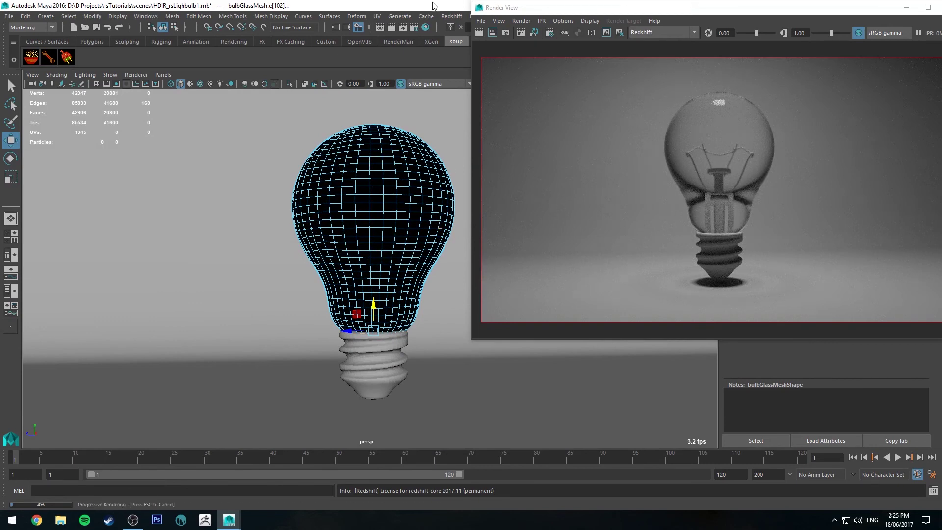
Step: Try reflection IOR values of 1.2 and 1.3 on bulbGlassMat, settle on 1.25, and check the render from other angles
left_click(837, 10)
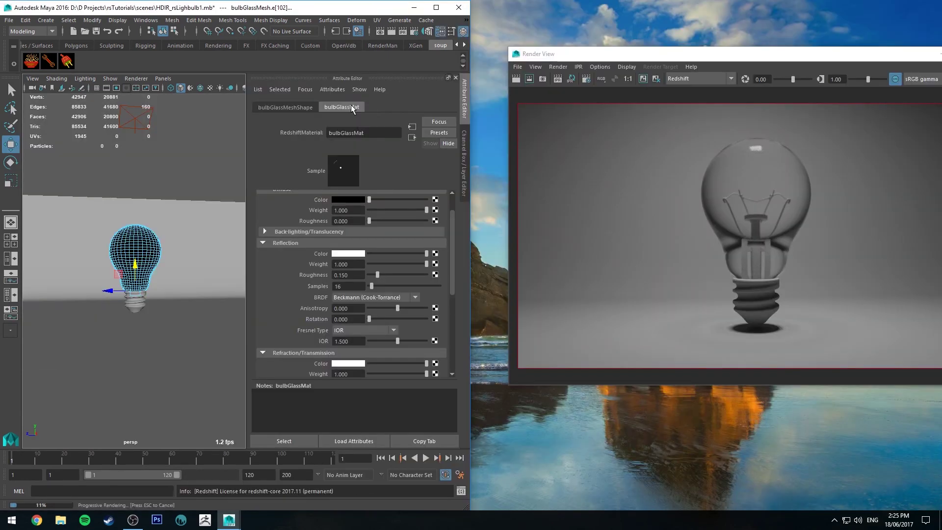
scroll(289, 255, "down", 3)
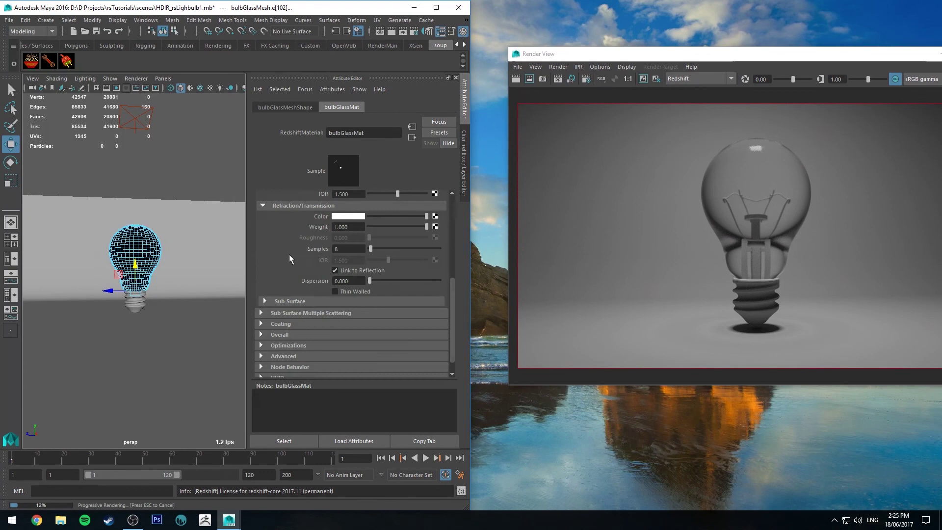
left_click(340, 252)
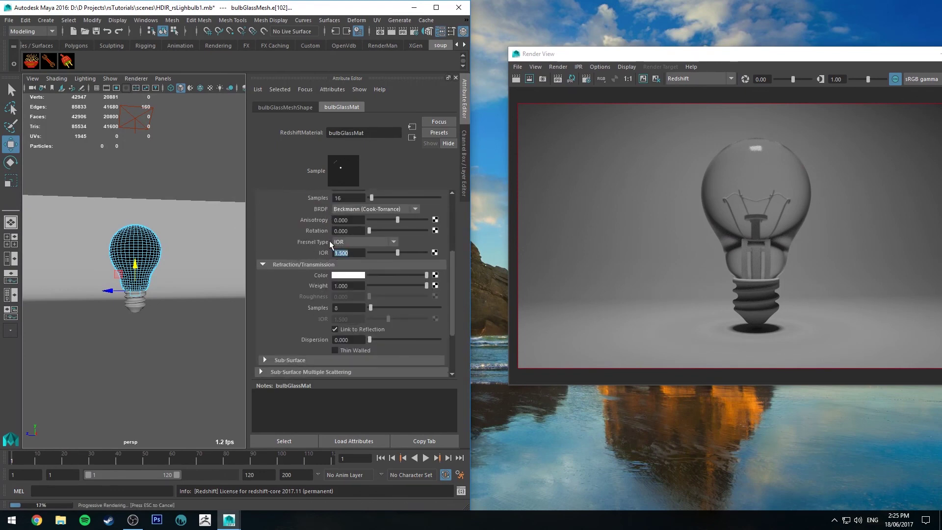
type("1.2")
key("Return")
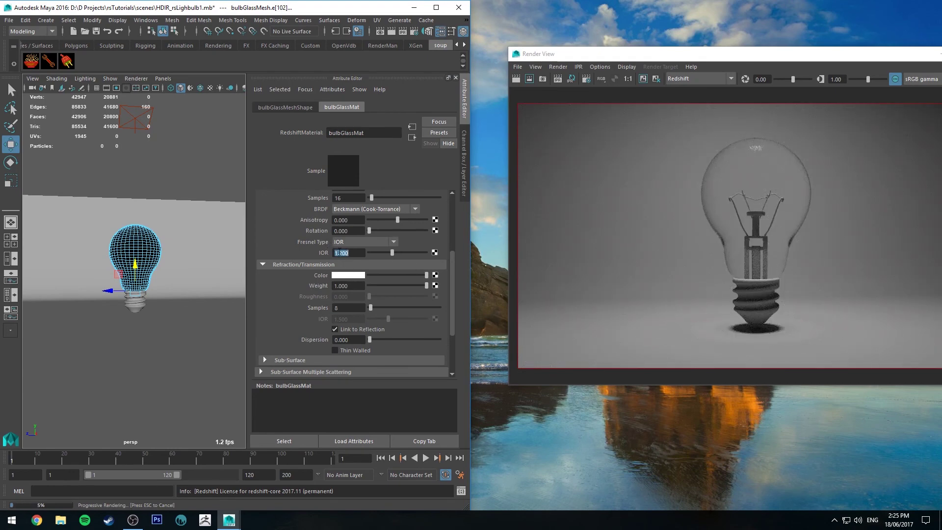
type("1.3")
key("Return")
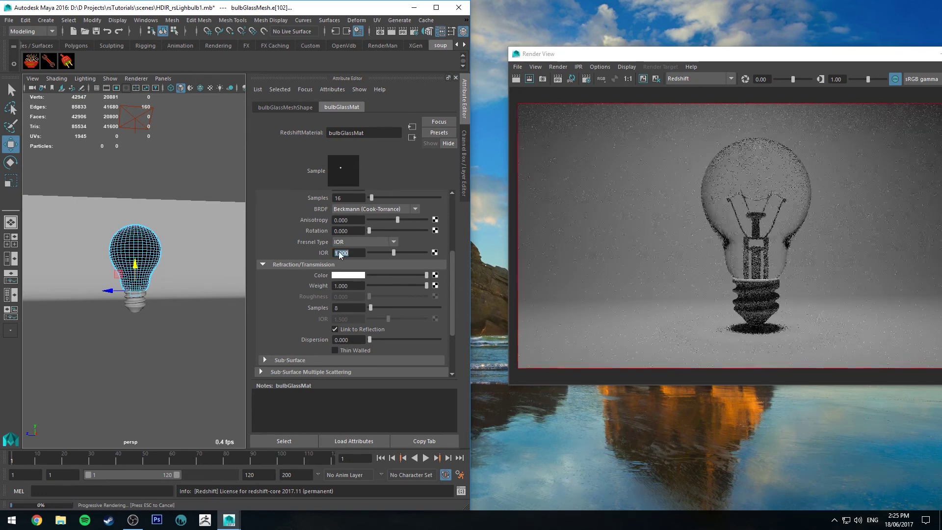
type("1.35")
key("Return")
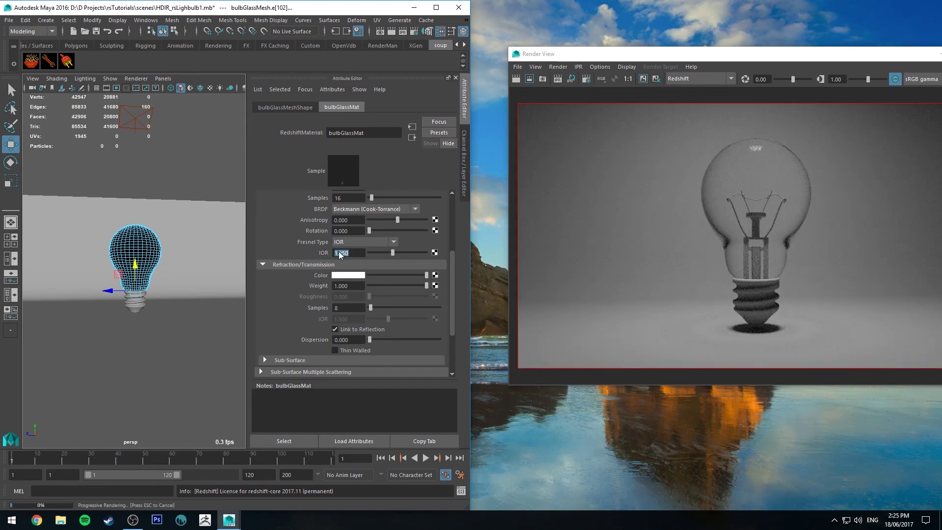
left_click_drag(197, 215, 191, 227, "alt")
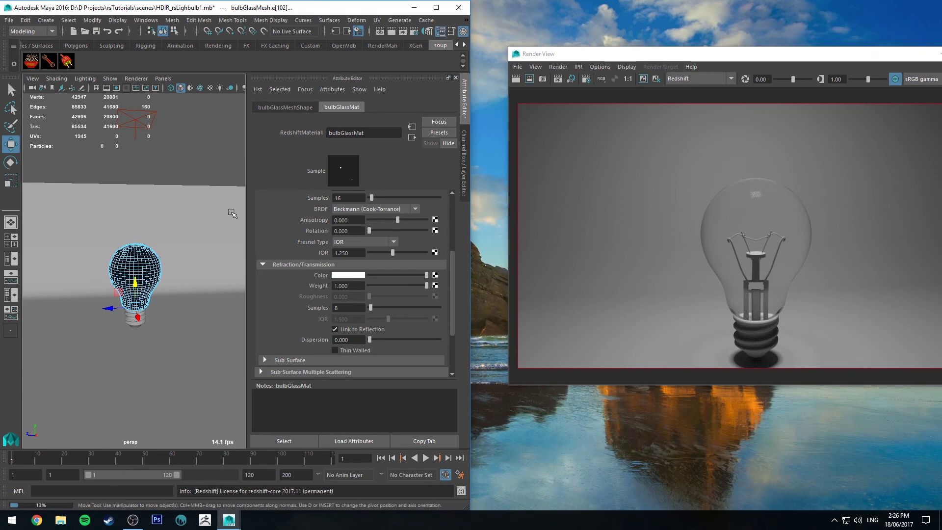
left_click_drag(193, 209, 190, 200, "alt")
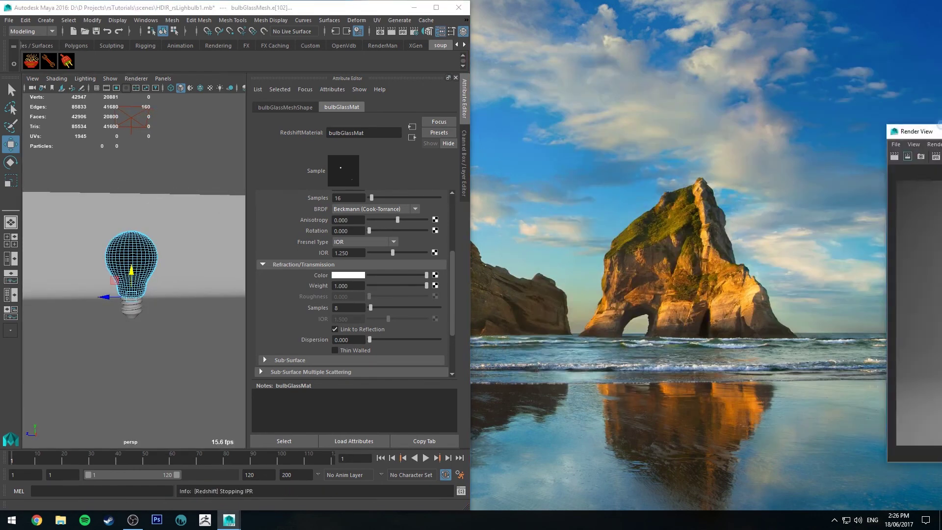
Step: Clear the render window away, maximize the Maya window, return the bulb glass mesh to object mode and hide it
left_click_drag(907, 131, 941, 130)
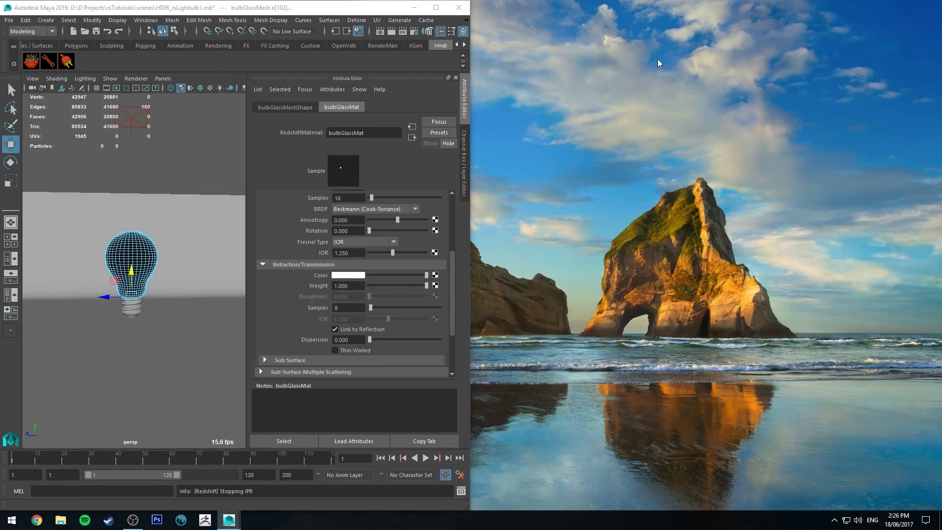
left_click(437, 8)
left_click(408, 172)
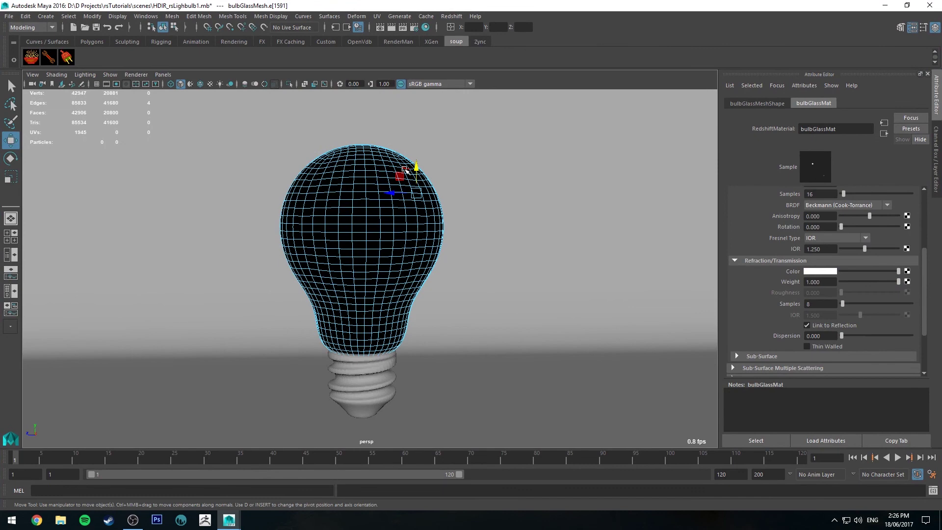
right_click_drag(404, 169, 438, 148)
left_click(439, 149)
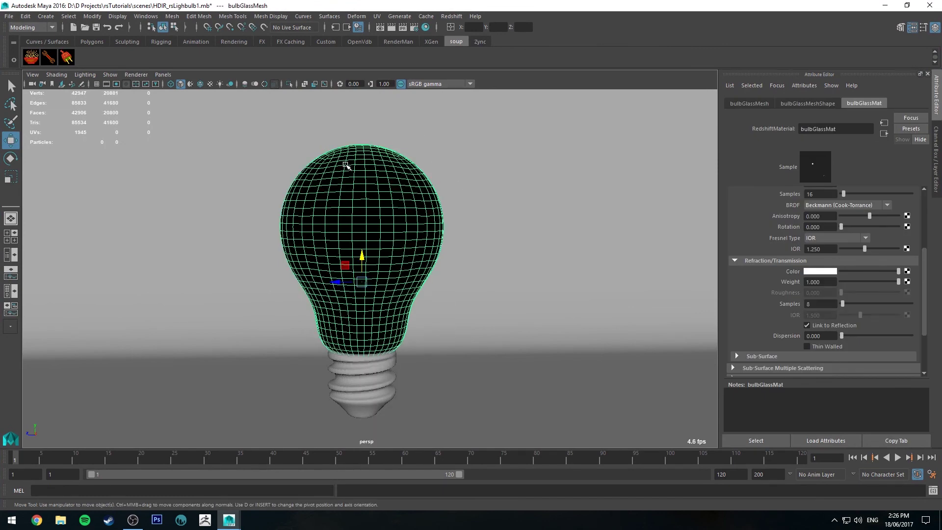
key("ctrl+h")
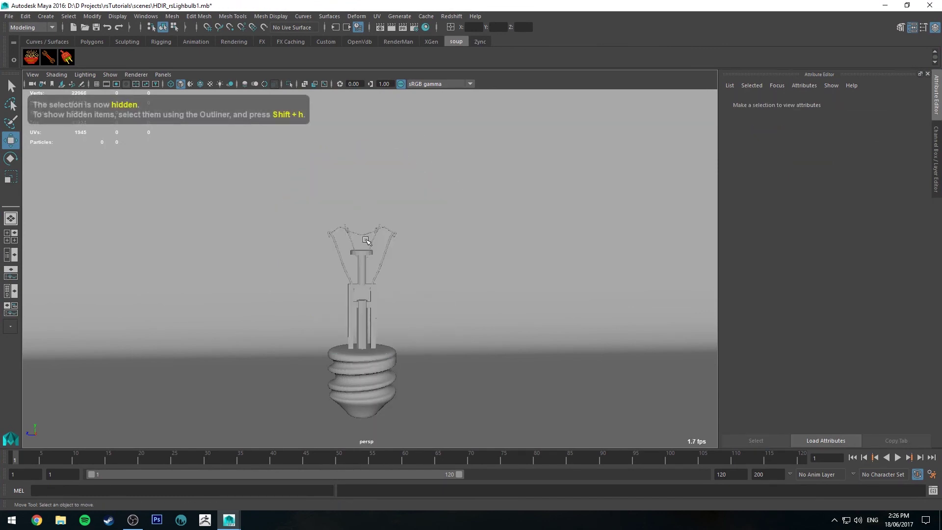
Step: Select the internal filament mesh and show the Outliner beside the perspective view
left_click(364, 231)
middle_click_drag(365, 224, 403, 220, "alt")
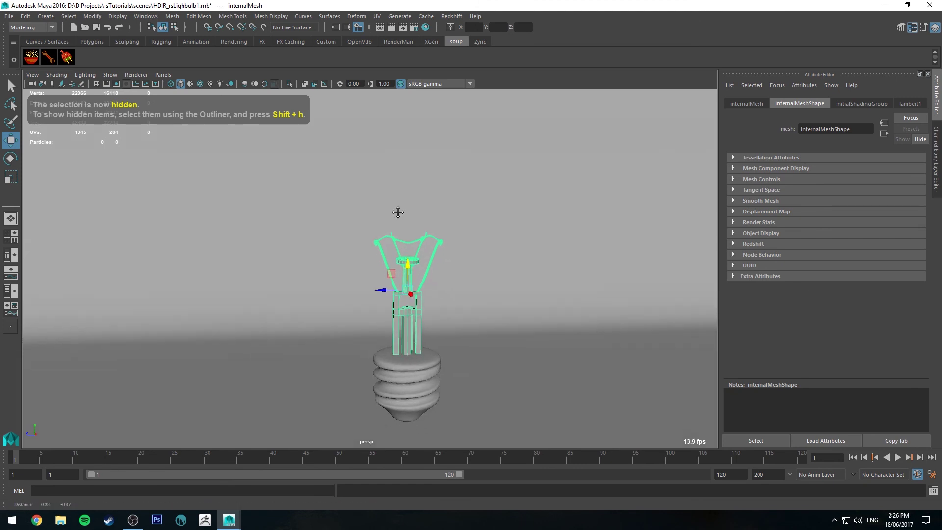
right_click_drag(404, 227, 434, 250, "alt")
left_click_drag(434, 250, 437, 242, "alt")
middle_click_drag(437, 242, 448, 242, "alt")
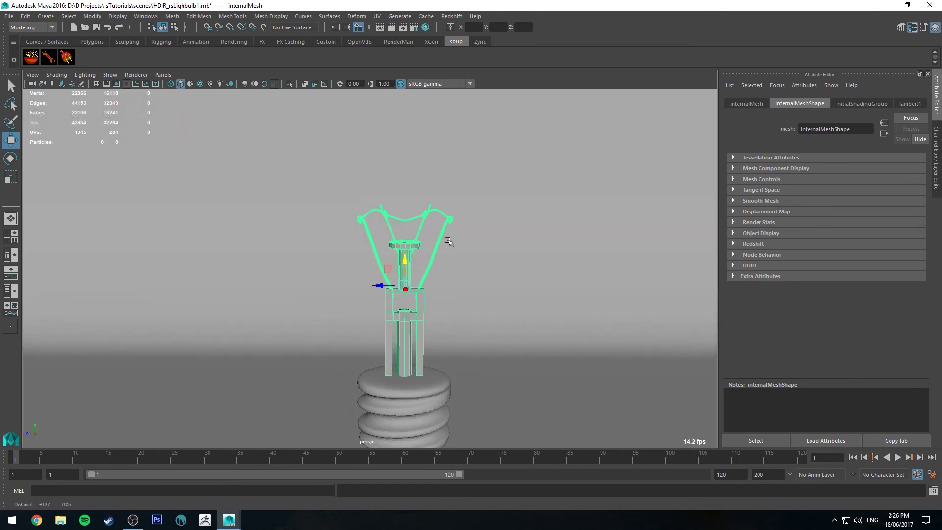
left_click(19, 255)
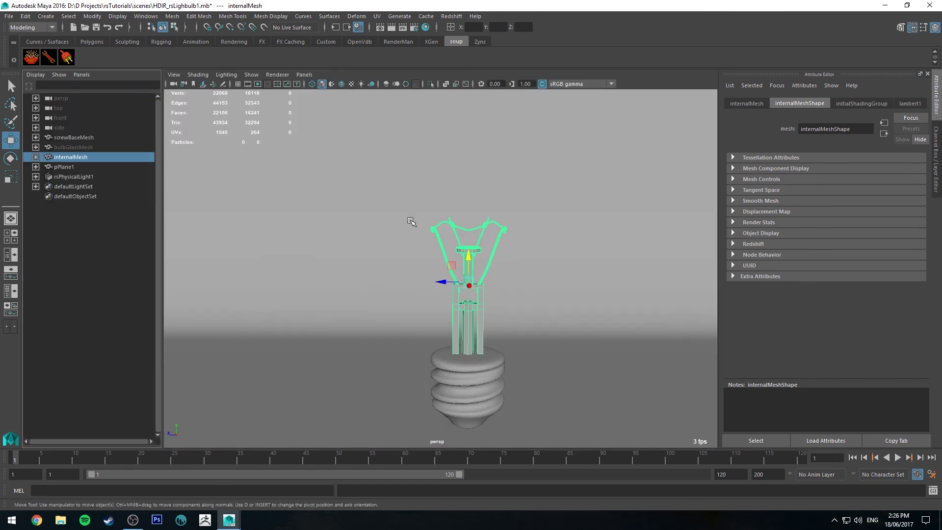
Step: Separate the internal mesh into its individual polygon pieces
right_click_drag(412, 219, 429, 224, "alt")
middle_click_drag(428, 225, 426, 222, "alt")
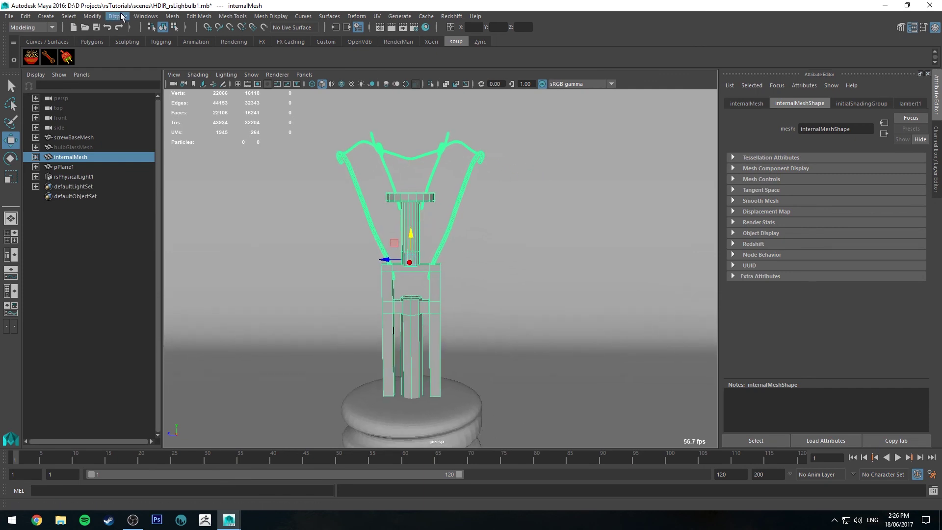
left_click(168, 16)
left_click(23, 34)
left_click(174, 18)
left_click(191, 61)
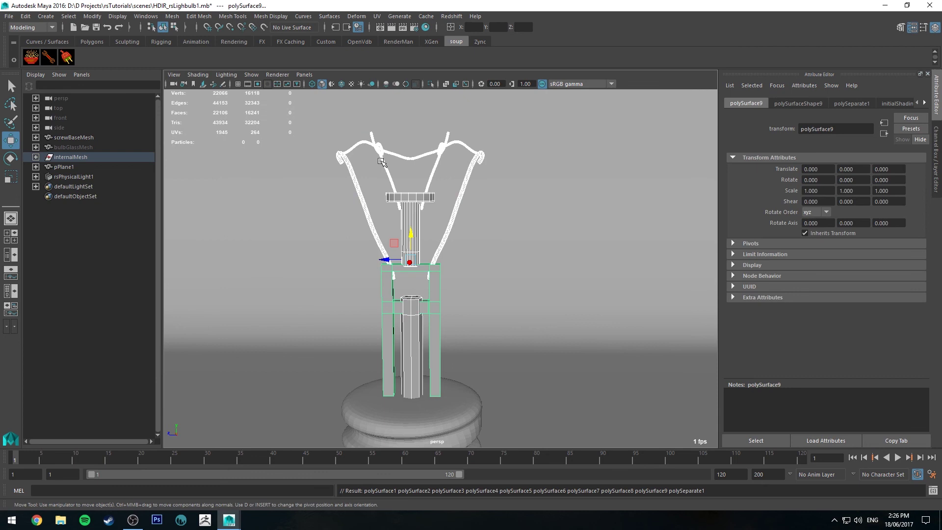
Step: Combine the upper stem and the lower central rod into one mesh, then check the bulb reference photo
left_click(383, 292)
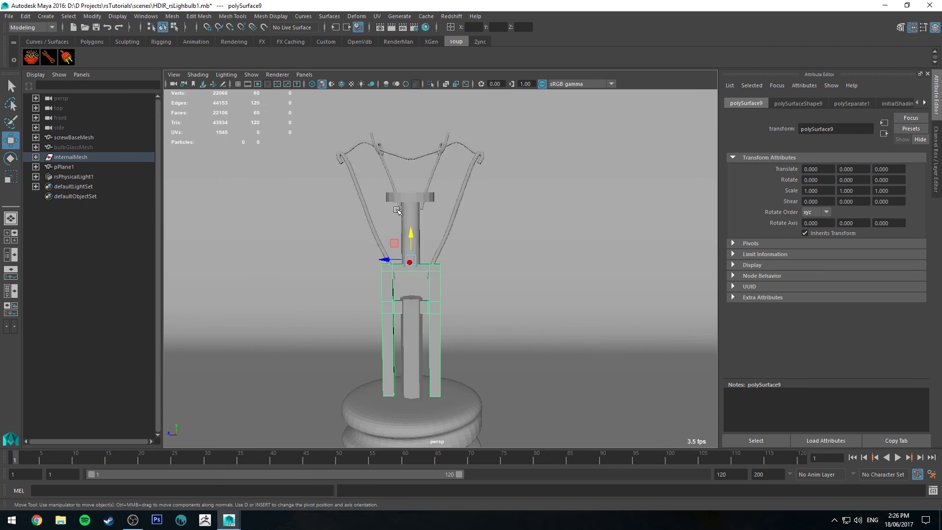
left_click(410, 307)
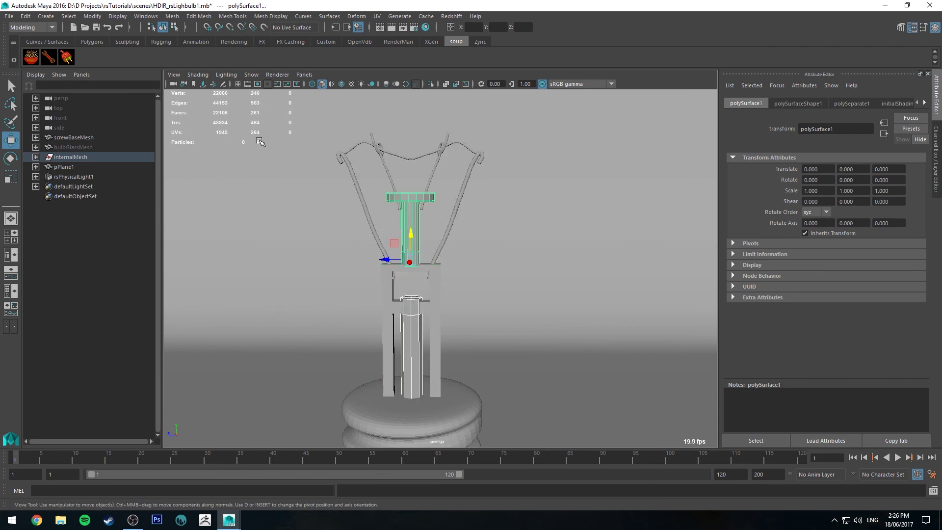
left_click(172, 17)
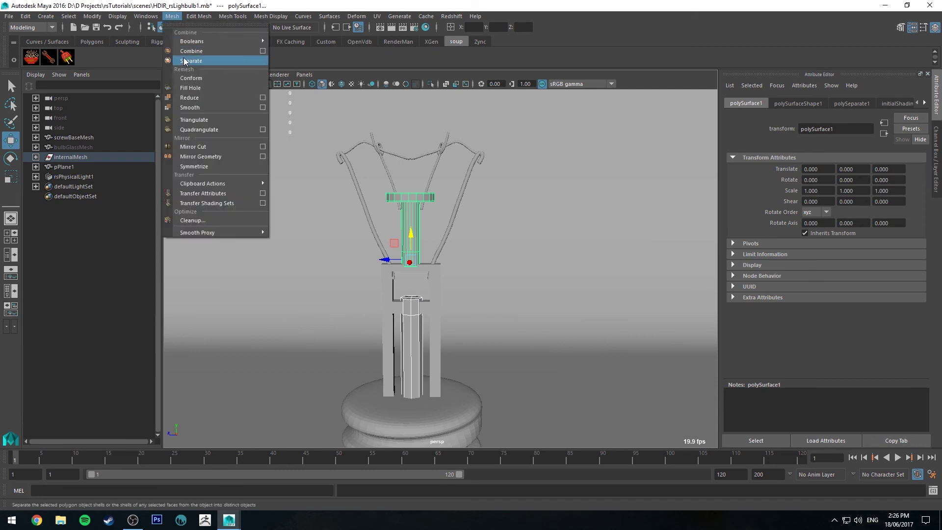
left_click(190, 51)
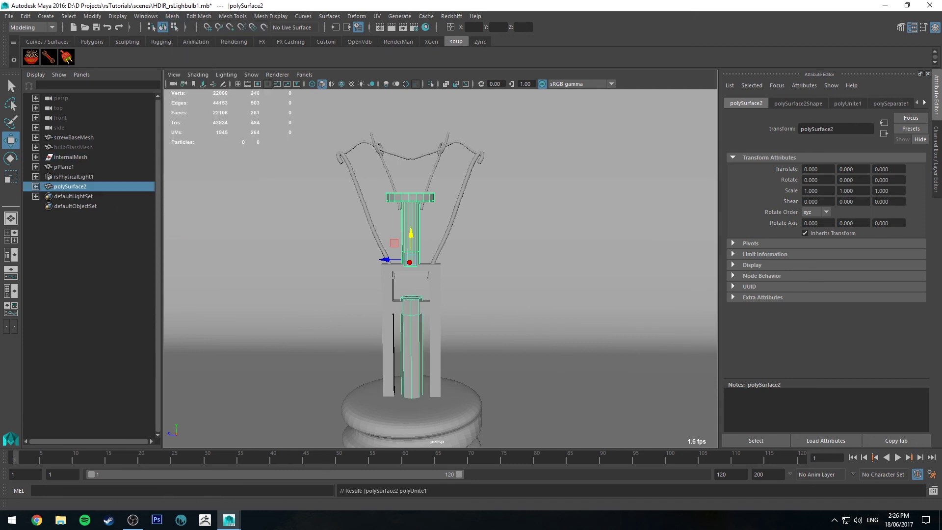
left_click_drag(941, 37, 436, 8)
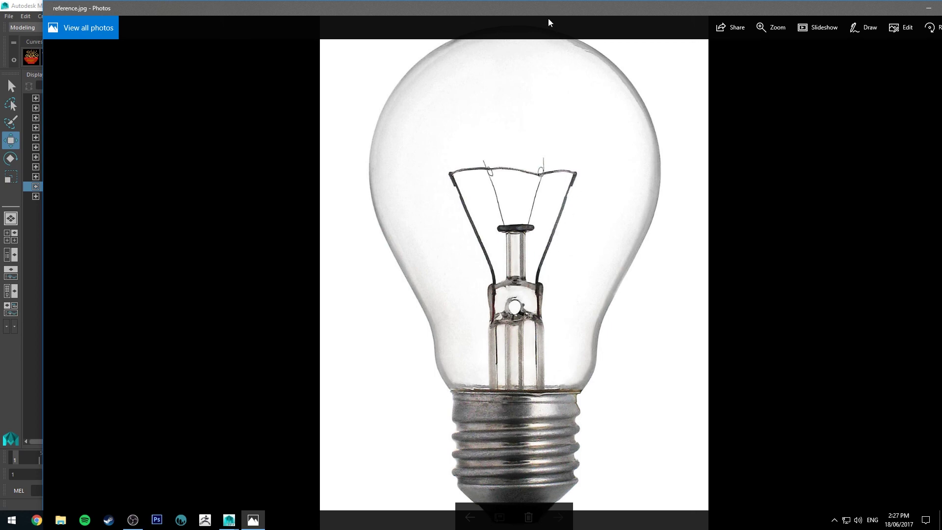
left_click_drag(549, 7, 941, 20)
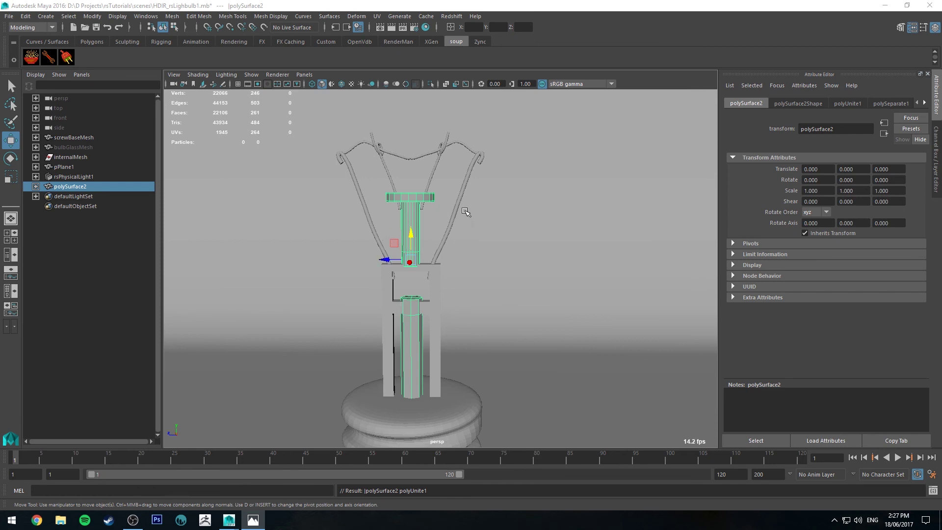
Step: Combine the outer support frame, the two long side wires and the two thin inner wires into one mesh
left_click(366, 218)
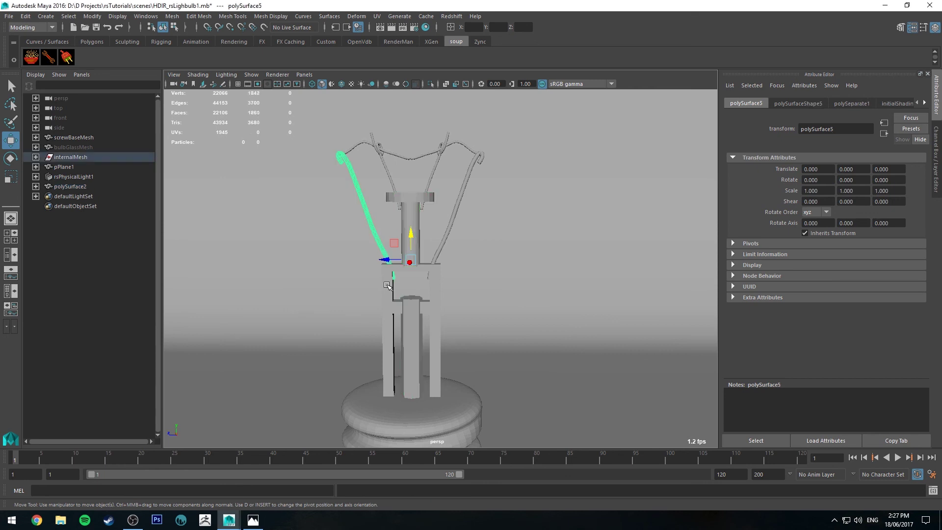
left_click(387, 286, "shift")
left_click(443, 250, "shift")
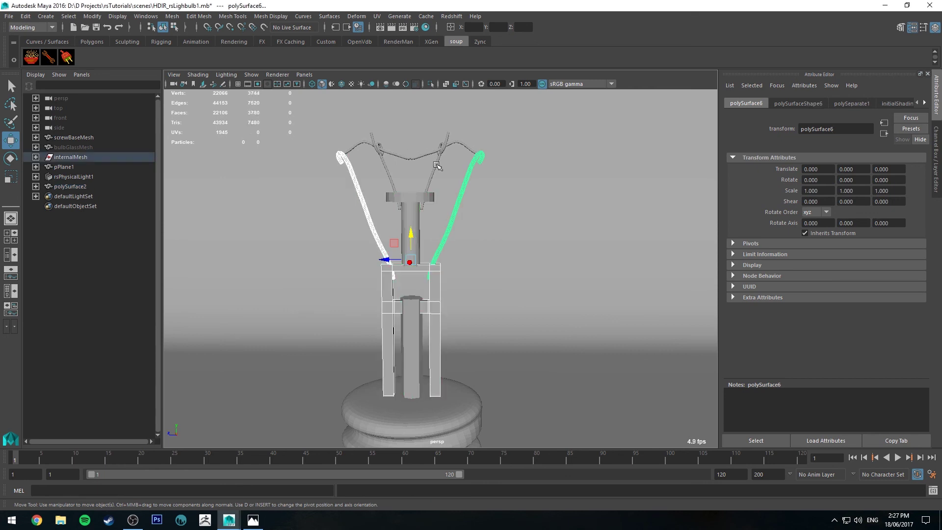
left_click(436, 165, "shift")
left_click(383, 163, "shift")
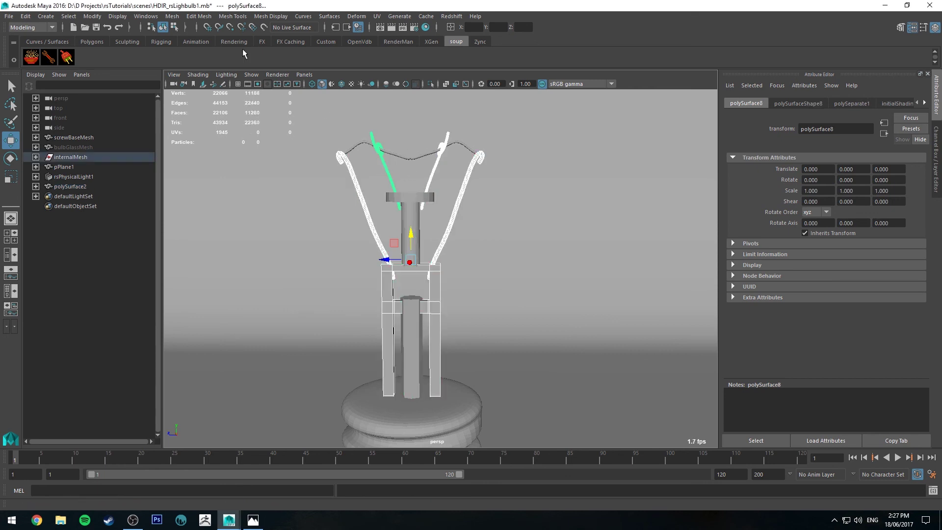
left_click(171, 17)
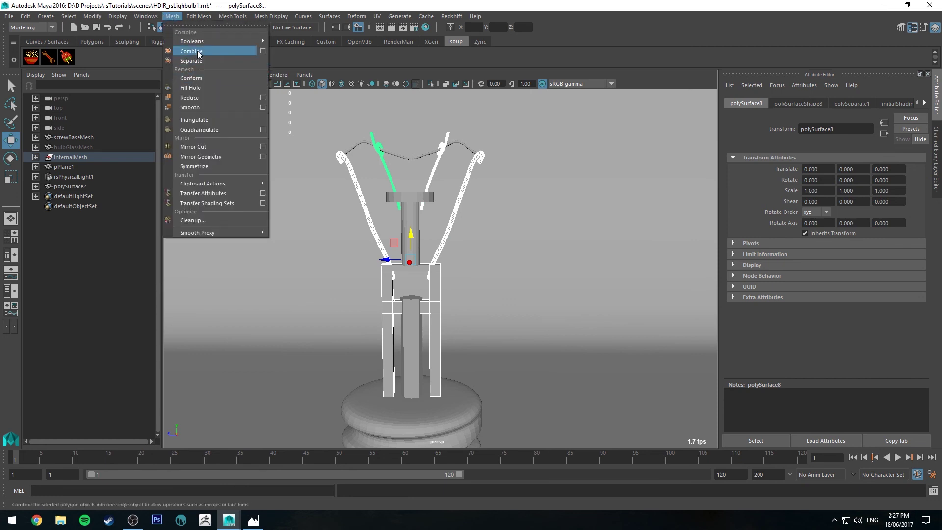
left_click(191, 51)
Step: Rename the combined centre stem internalCenterMesh and the combined frame and wires internalOutsideMesh
double_click(65, 197)
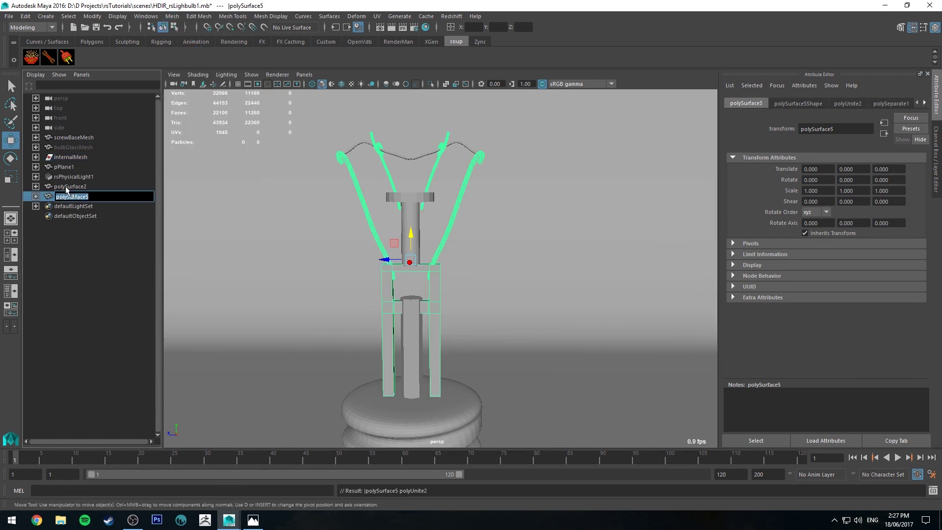
left_click(69, 187)
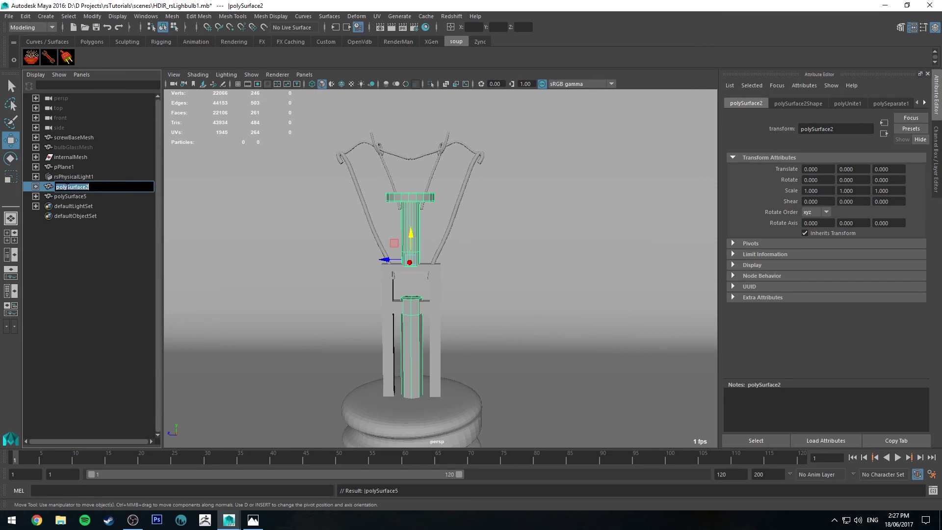
type("internalCenterMesh")
key("Tab")
type("inter")
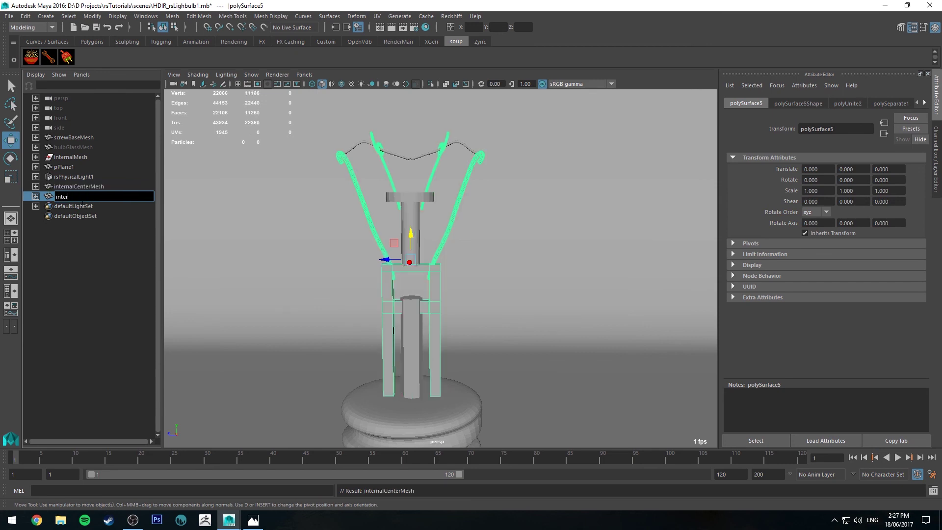
type("nalOutsideMesh")
key("Return")
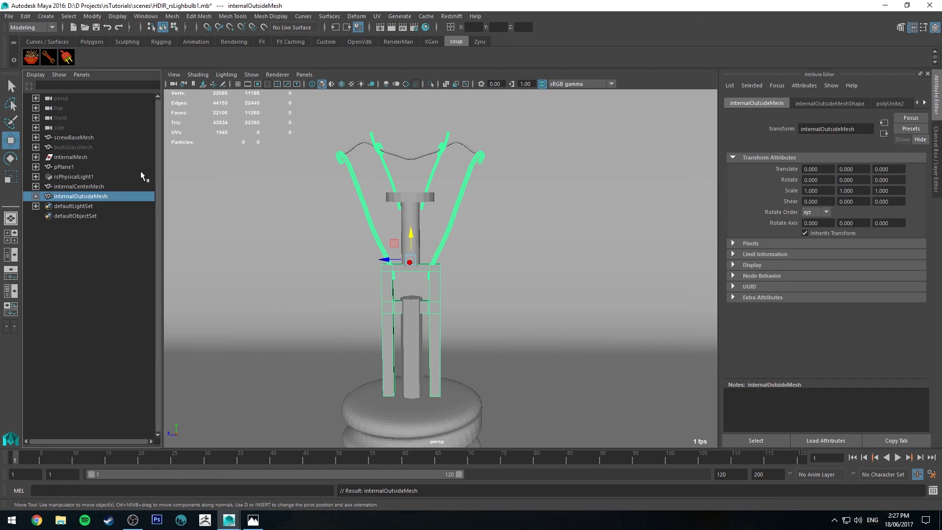
Step: Combine the two halves of the curved filament into one mesh and name it tungsten
left_click(421, 156)
left_click(402, 156, "shift")
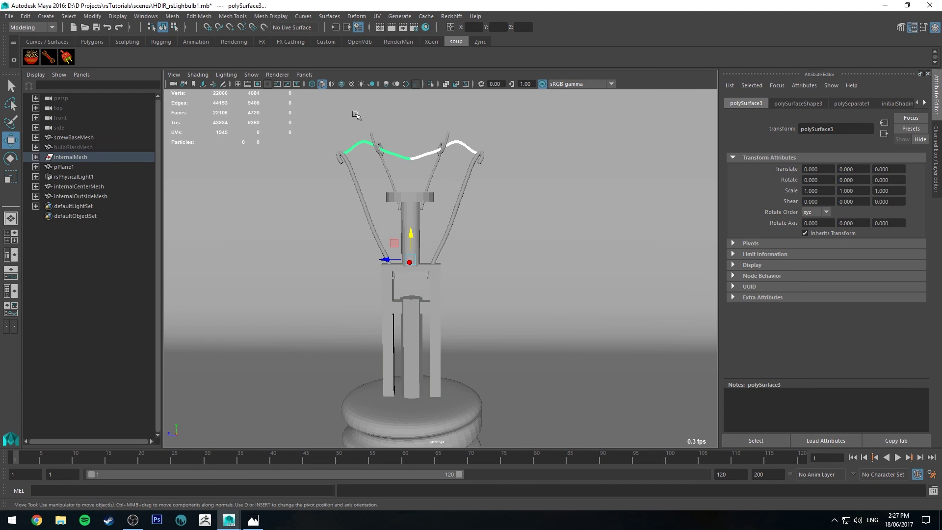
left_click(172, 16)
left_click(183, 55)
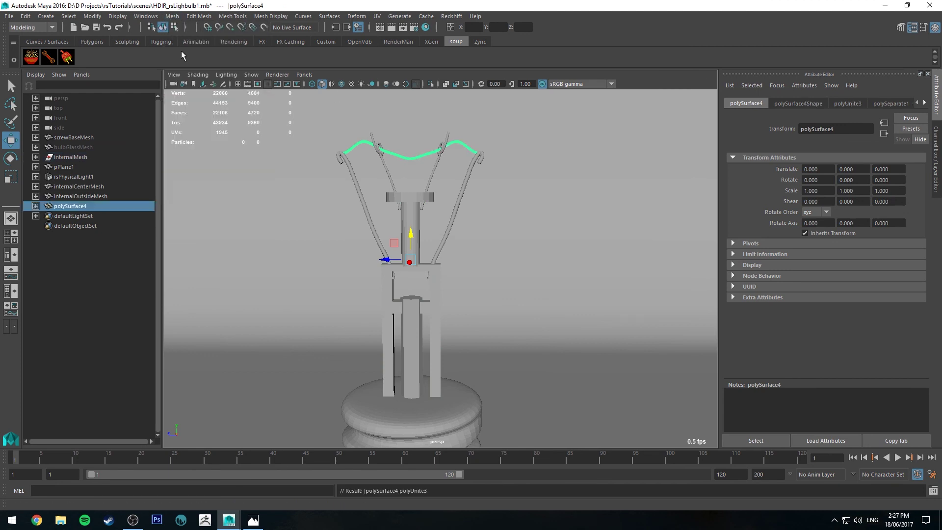
double_click(71, 206)
type("tun")
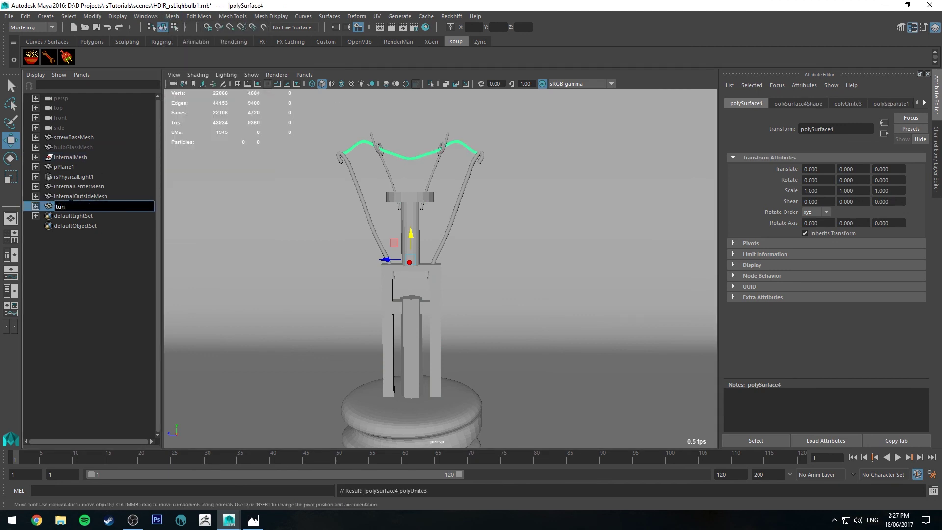
type("gsten")
key("Return")
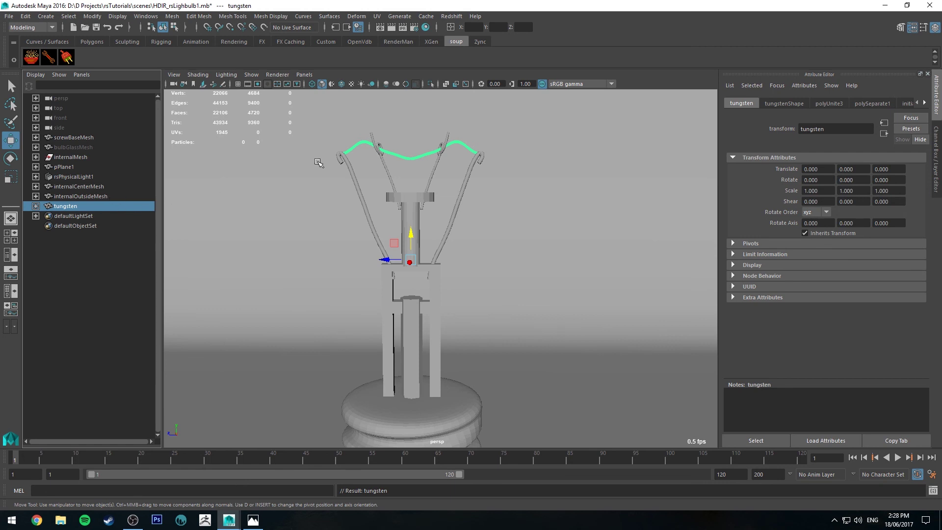
Step: Turn on smooth mesh preview for internalOutsideMesh and internalCenterMesh
left_click(114, 197)
key("3")
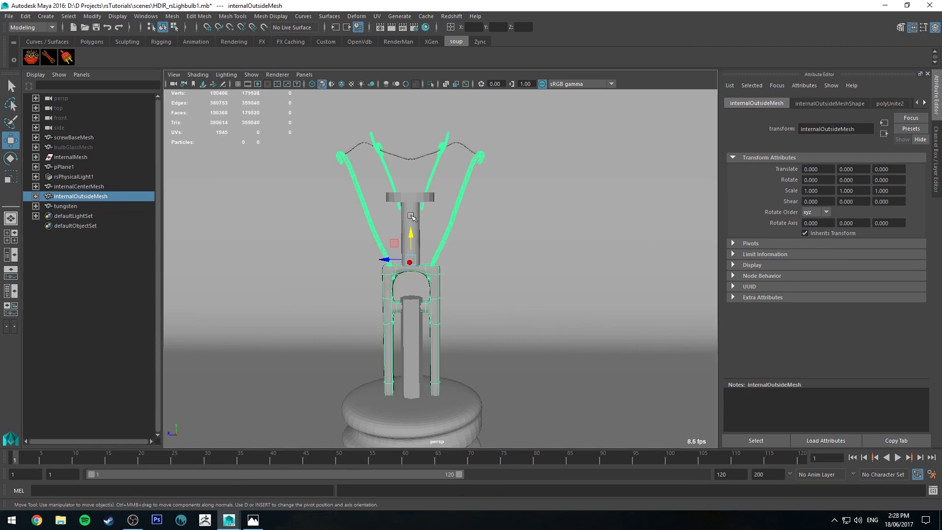
left_click(412, 216)
key("3")
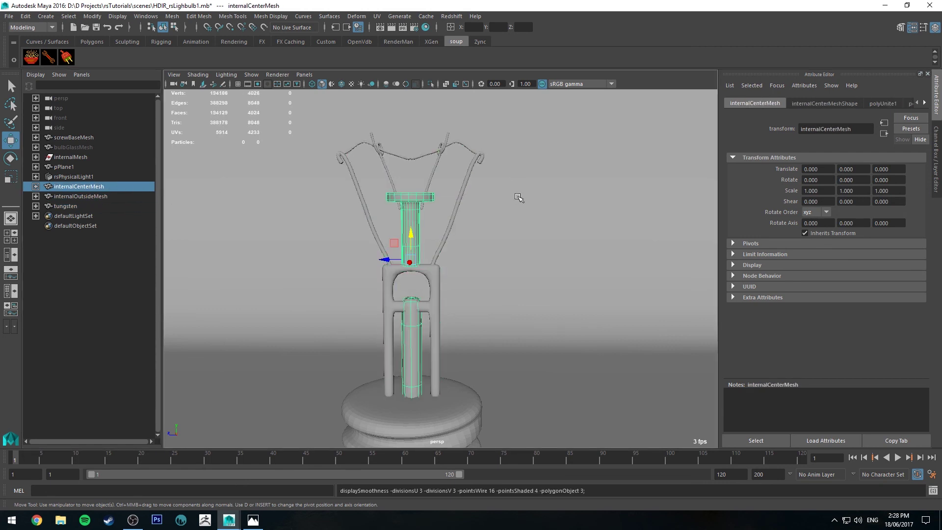
Step: Create a Redshift material in the Hypershade for the outer frame mesh and name it internalOutsideMat
key("q")
right_click_drag(540, 265, 540, 237, "alt")
left_click(425, 28)
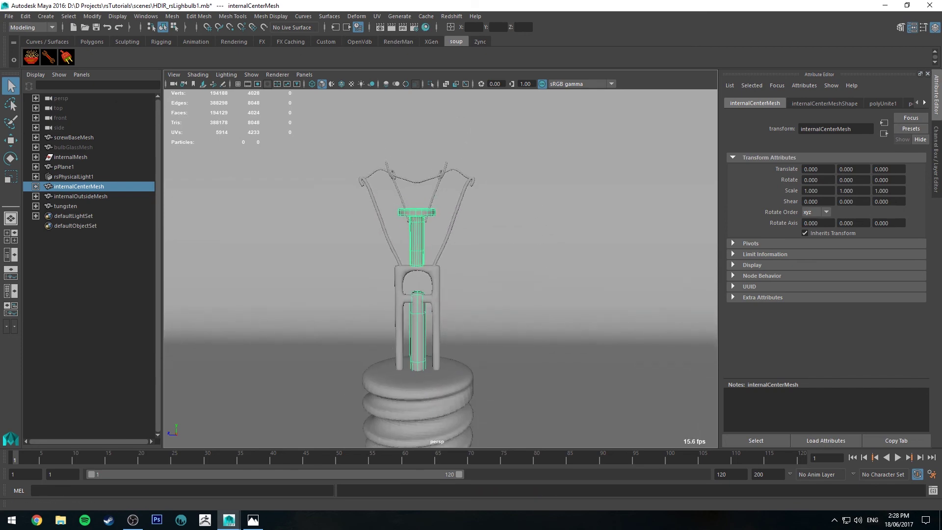
left_click_drag(0, 79, 403, 79)
double_click(407, 82)
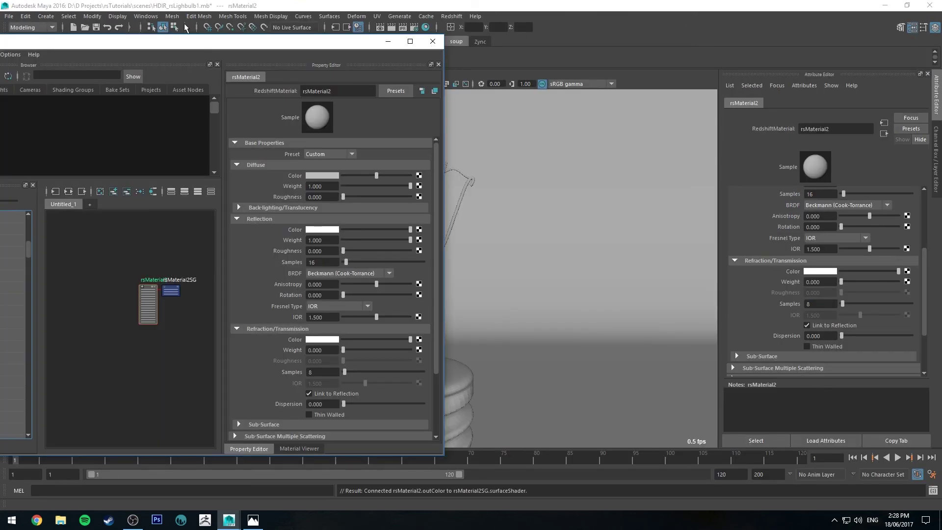
left_click_drag(237, 43, 82, 48)
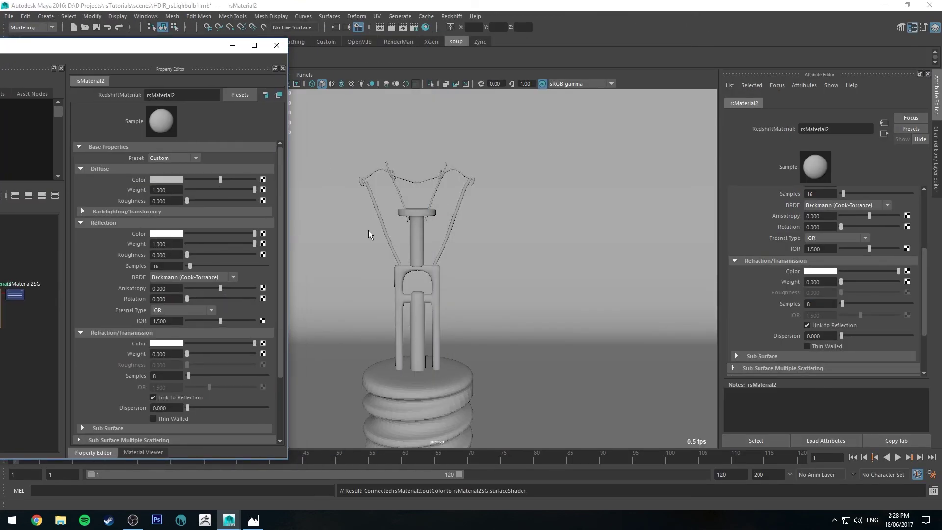
left_click(381, 220)
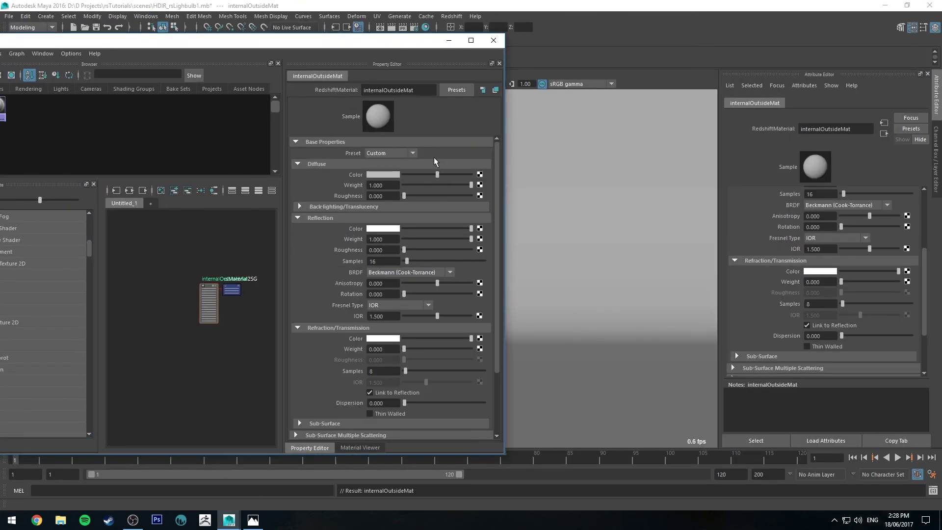
Step: Darken internalOutsideMat's diffuse colour, set diffuse roughness to 0.548 and reflection weight to 0.133, and check it in an IPR render
left_click(417, 174)
left_click_drag(421, 194, 440, 196)
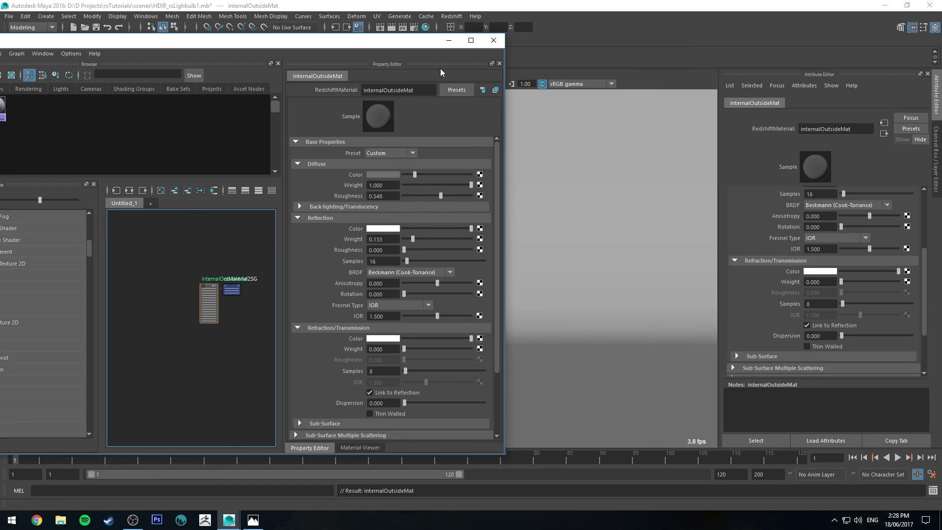
left_click_drag(414, 42, 96, 42)
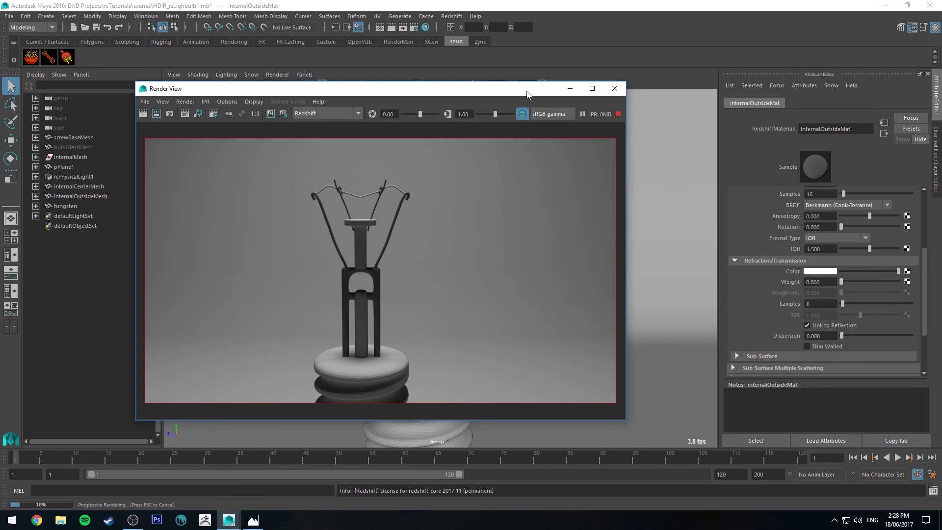
Step: Create a new Redshift material in the Hypershade on a cleared graph for the internalCenterMesh
key("Escape")
left_click_drag(481, 93, 776, 81)
left_click(417, 228)
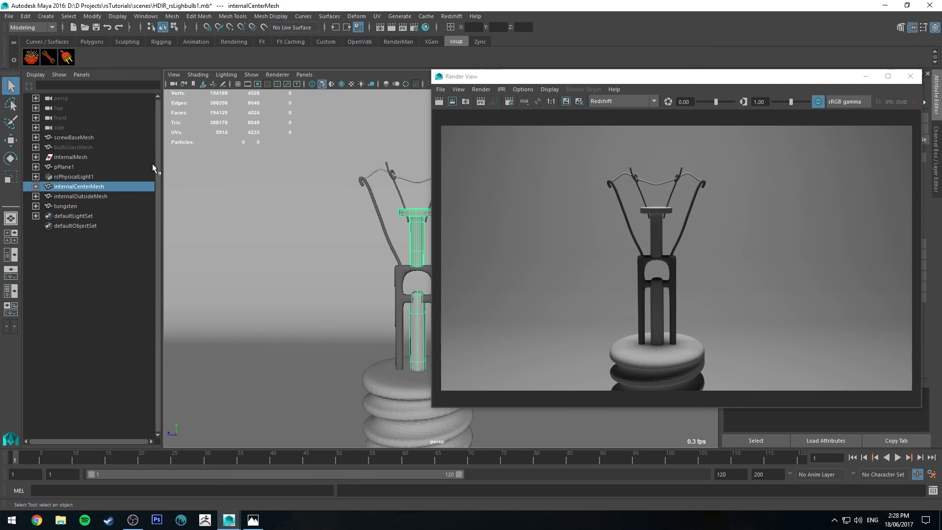
left_click(425, 27)
left_click_drag(457, 54, 519, 46)
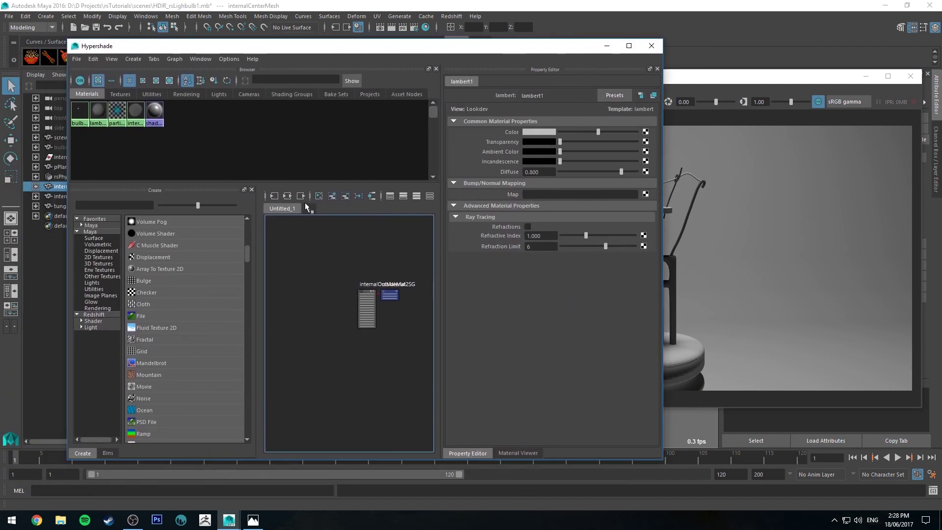
left_click(319, 196)
key("Tab")
type("Redshiftmat")
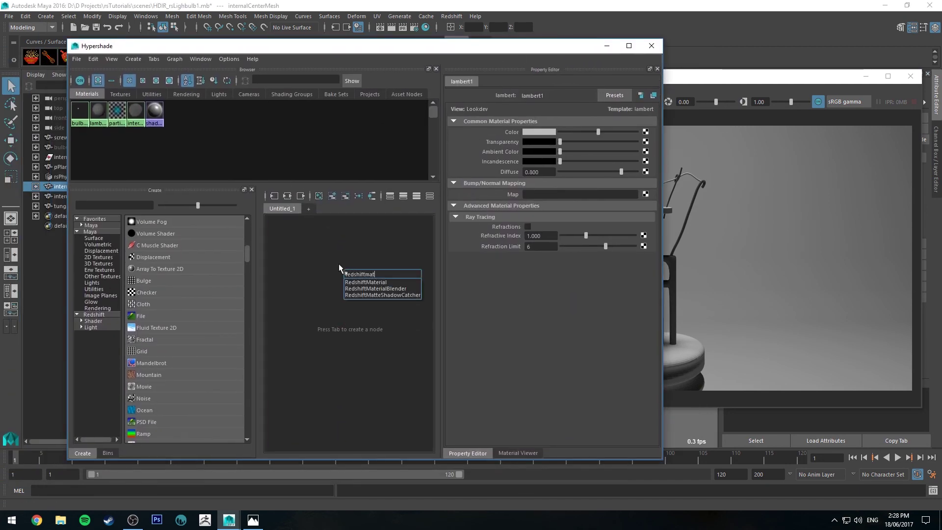
key("Down")
key("Return")
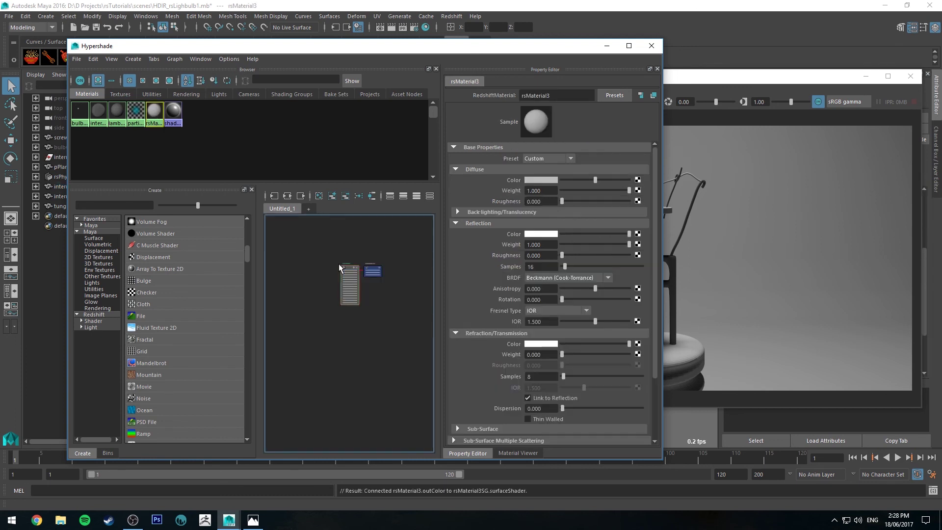
Step: Rename the new Redshift material to internalCenterMat
left_click_drag(558, 96, 354, 55)
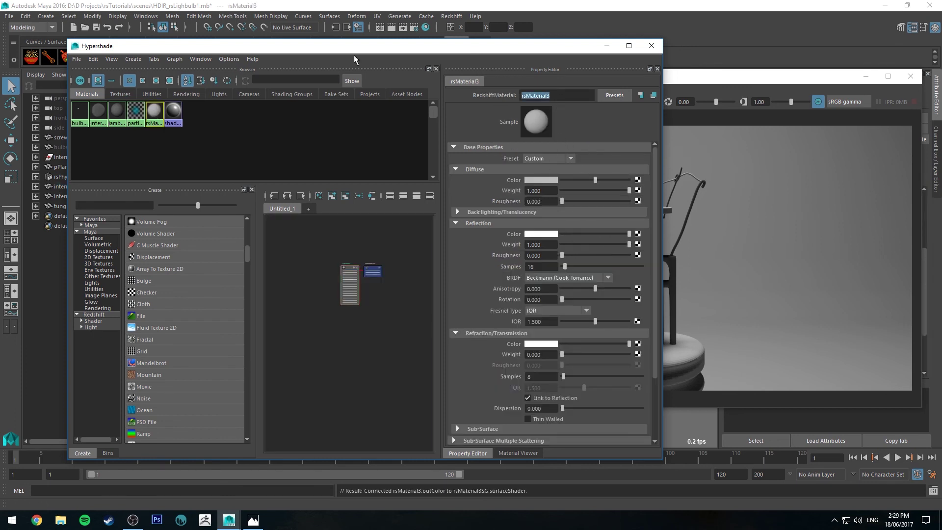
type("internalD")
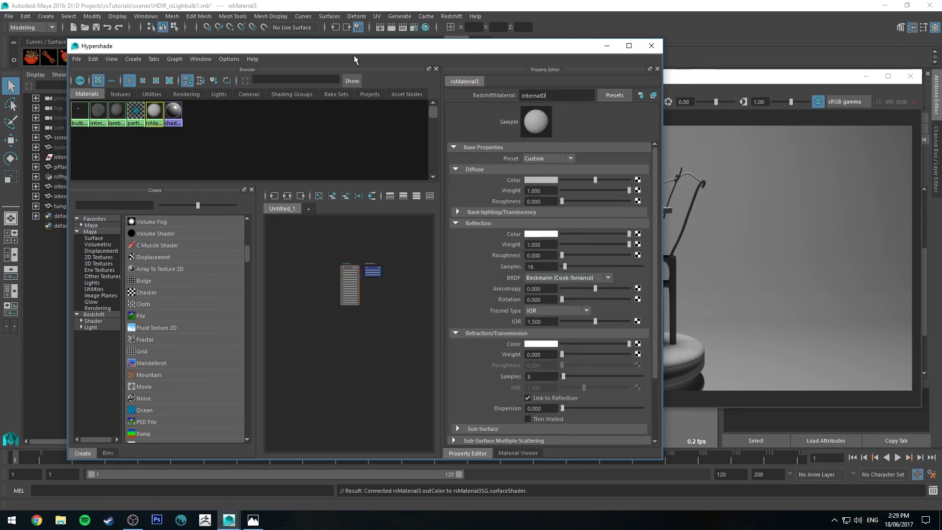
key("BackSpace")
type("CenterMat")
key("Return")
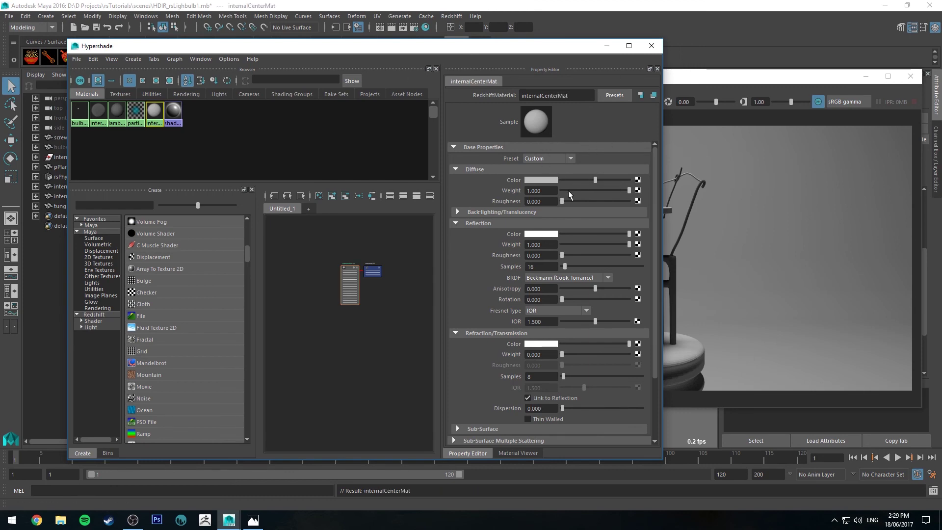
Step: Assign internalCenterMat to internalCenterMesh and brighten its diffuse colour, using the bulb reference photo and the IPR render as a guide
left_click_drag(527, 48, 128, 59)
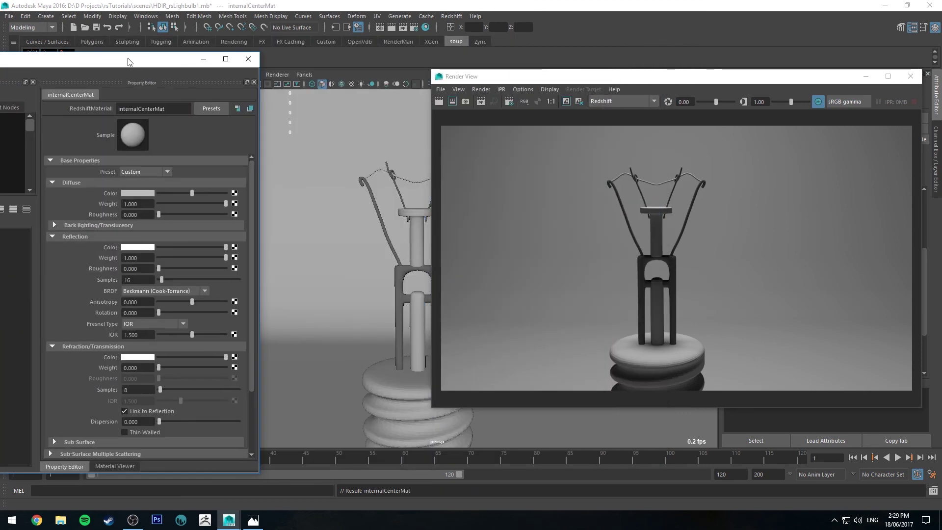
left_click(416, 217)
left_click_drag(182, 70, 380, 87)
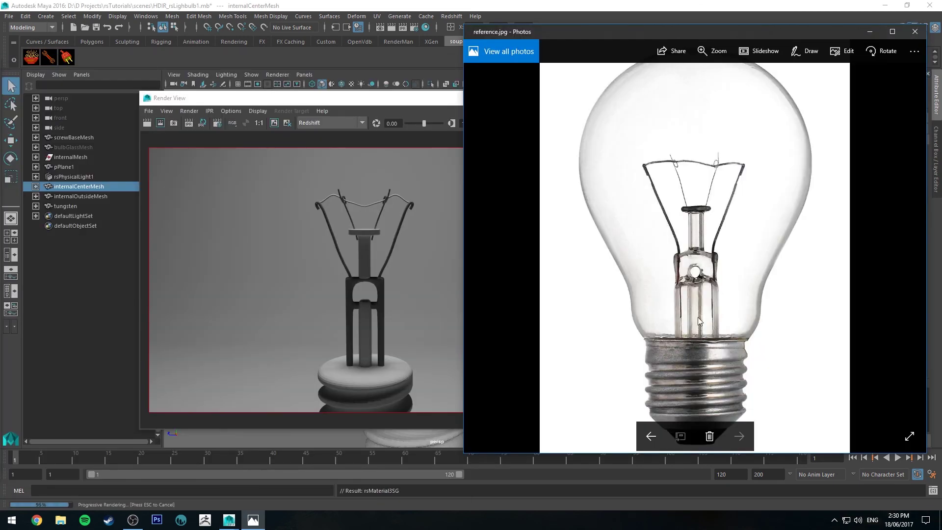
left_click_drag(675, 33, 941, 49)
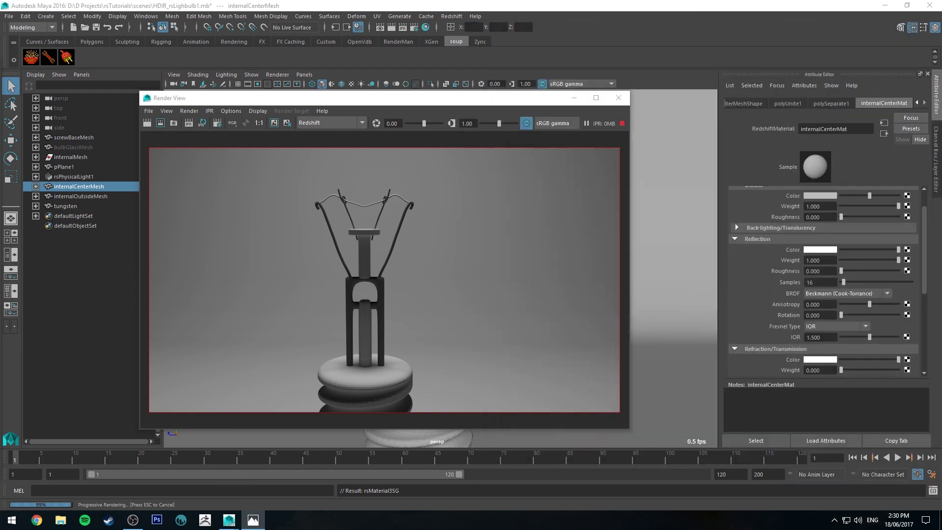
left_click(883, 194)
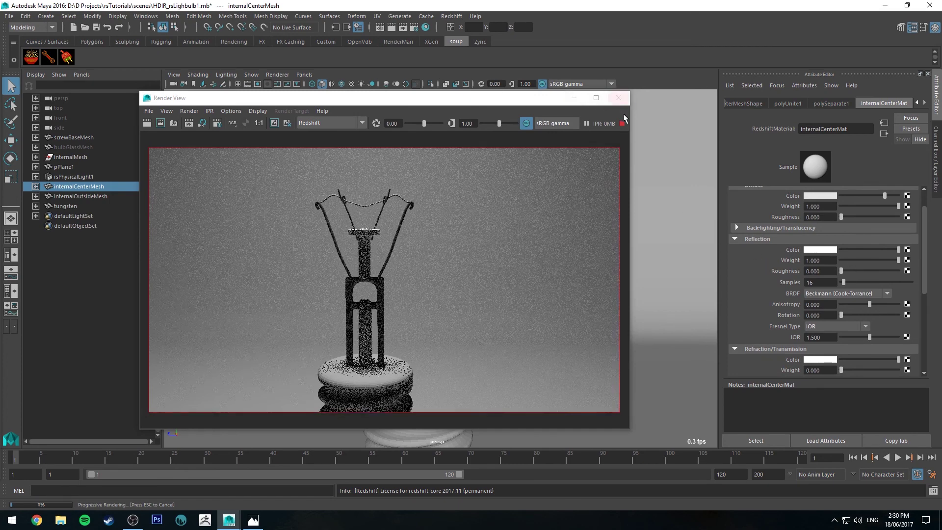
Step: Add a second Redshift area light to the scene and set its intensity multiplier to 50
left_click(574, 98)
scroll(533, 147, "down", 3)
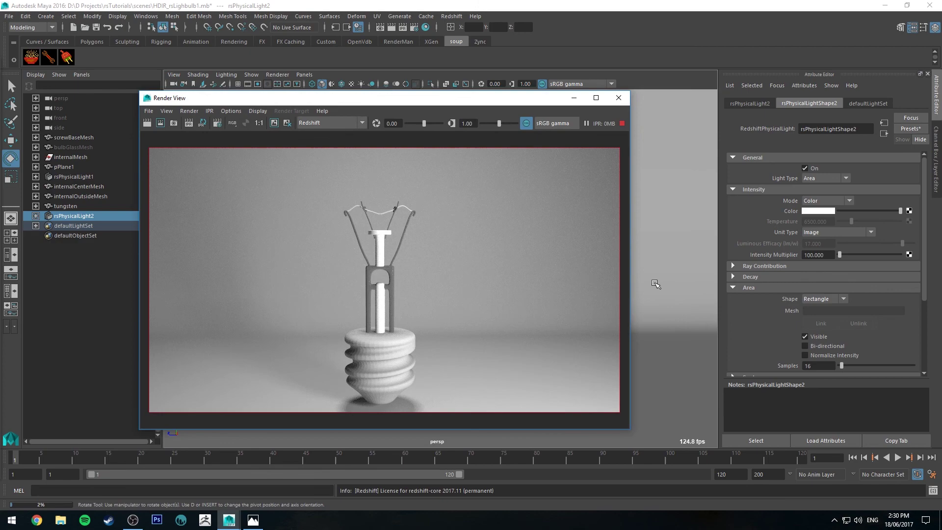
double_click(832, 253)
type("50")
key("Return")
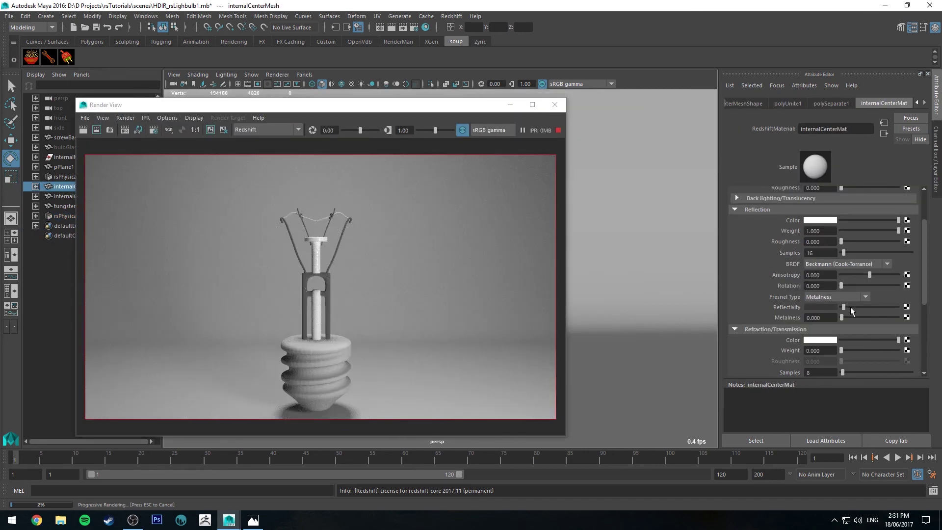
Step: Set internalCenterMat to GGX BRDF, Metalness Fresnel and reflection weight 0.000, adjust its reflectivity, and compare the render with the reference photo
left_click_drag(844, 307, 891, 317)
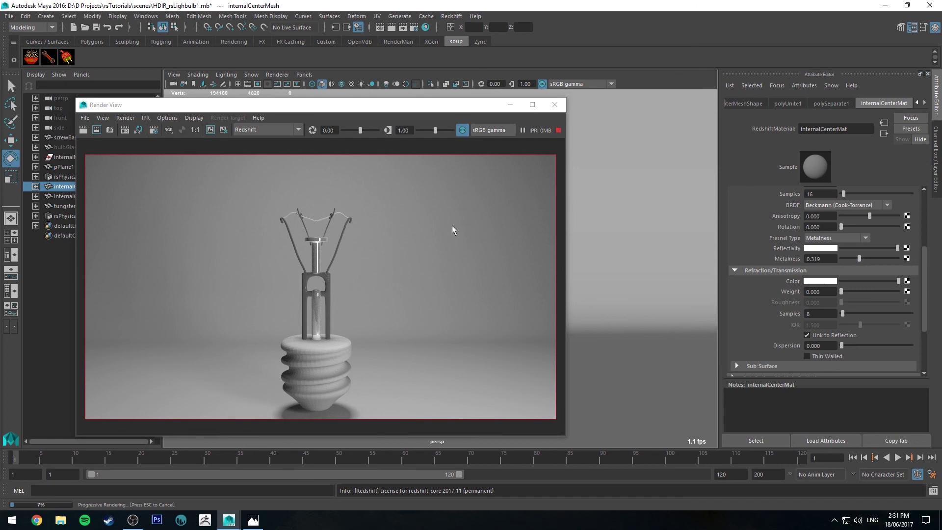
left_click_drag(848, 249, 893, 248)
left_click_drag(941, 67, 781, 55)
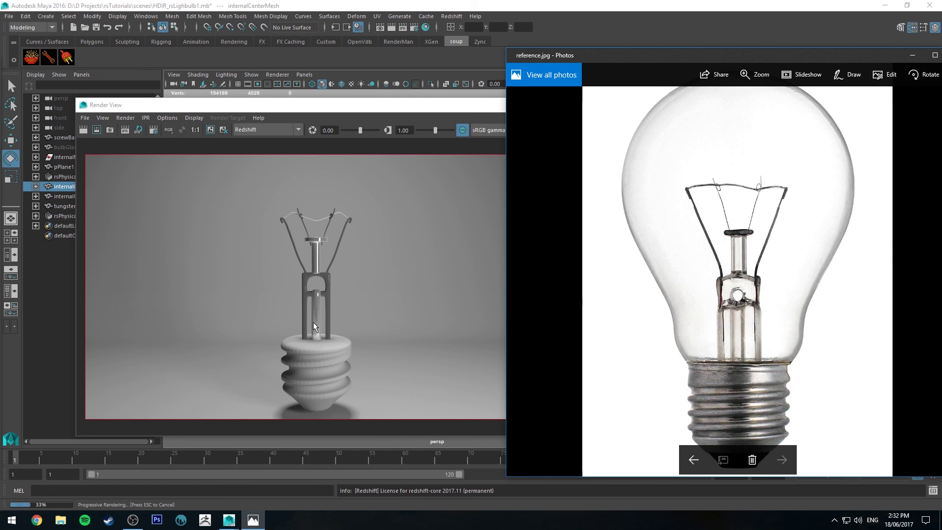
left_click_drag(620, 58, 941, 57)
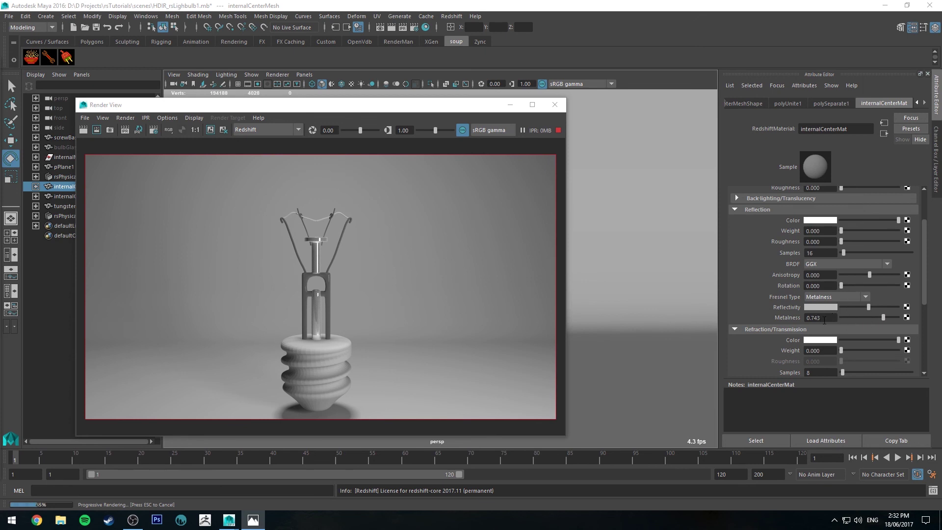
Step: Set internalCenterMat's metalness to 0.75
left_click(824, 319)
key("BackSpace")
key("BackSpace")
key("BackSpace")
key("BackSpace")
key("BackSpace")
type(".745")
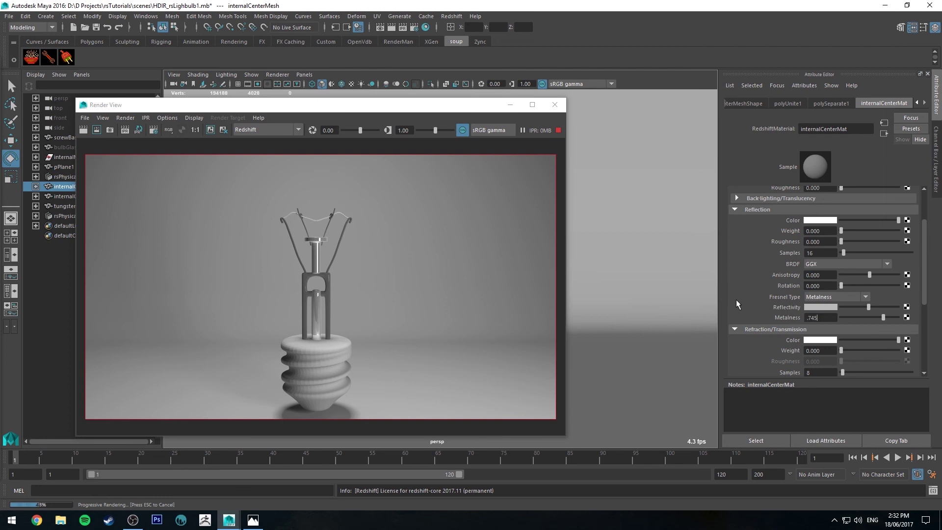
key("BackSpace")
key("BackSpace")
type("5")
key("Return")
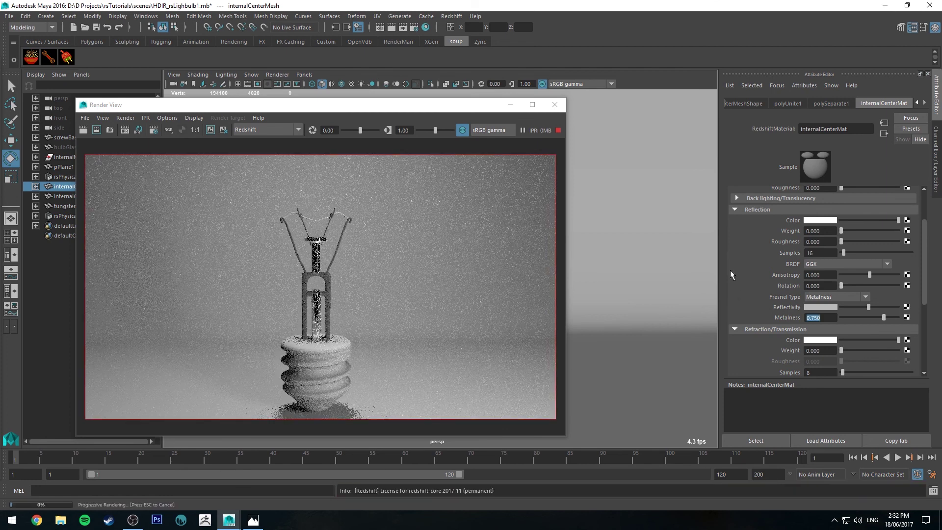
Step: Try a lower diffuse weight on internalCenterMat, including 0.861, and restore it to 1.000
scroll(766, 282, "up", 1)
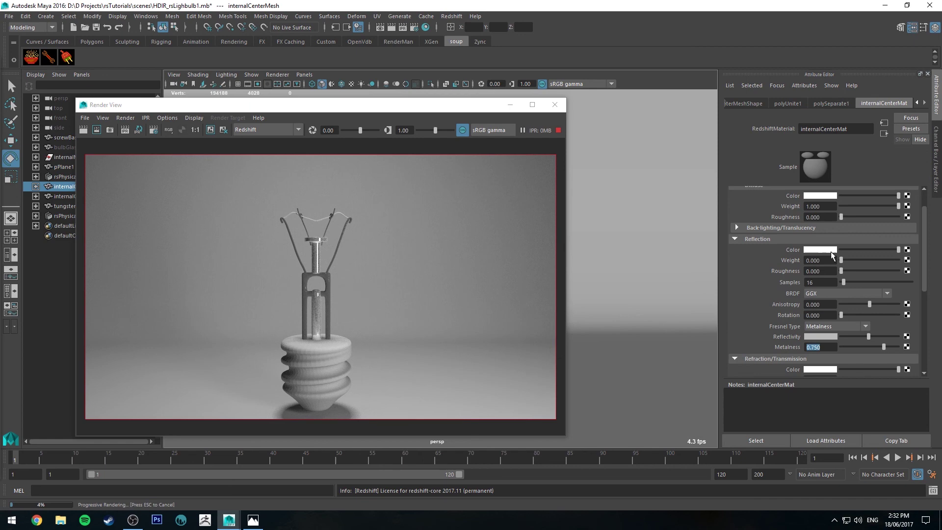
scroll(796, 261, "up", 1)
left_click_drag(847, 235, 890, 234)
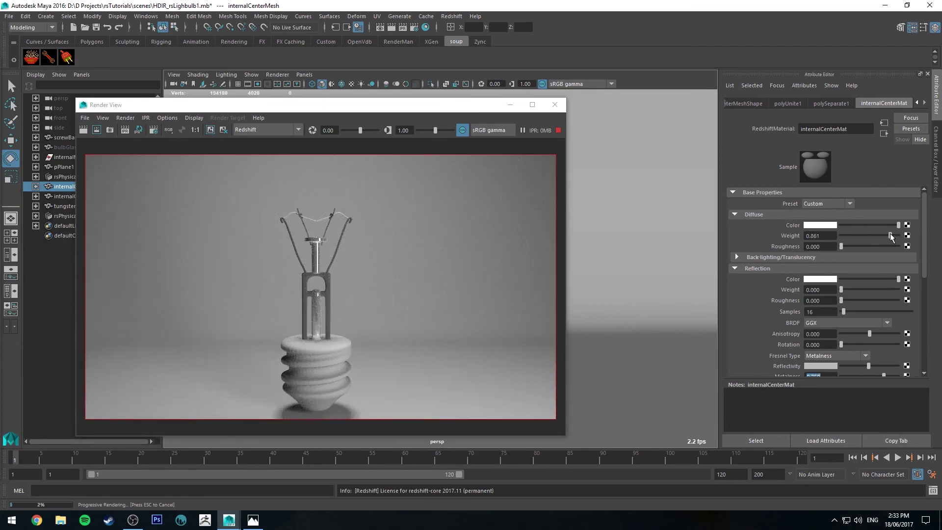
left_click_drag(891, 236, 899, 236)
Step: Examine the bulb's internal parts up close in the render, stop the IPR and close the render window
scroll(349, 262, "up", 4)
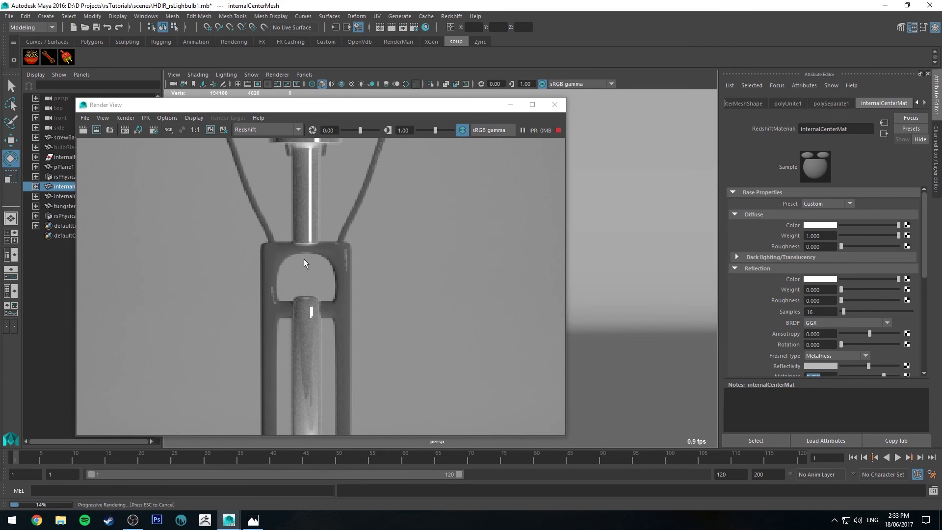
scroll(346, 226, "down", 2)
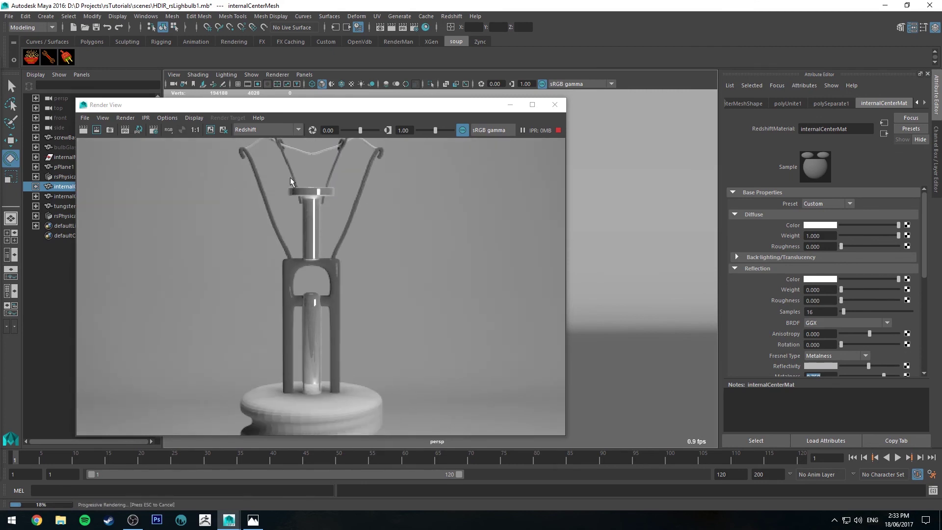
scroll(308, 280, "down", 1)
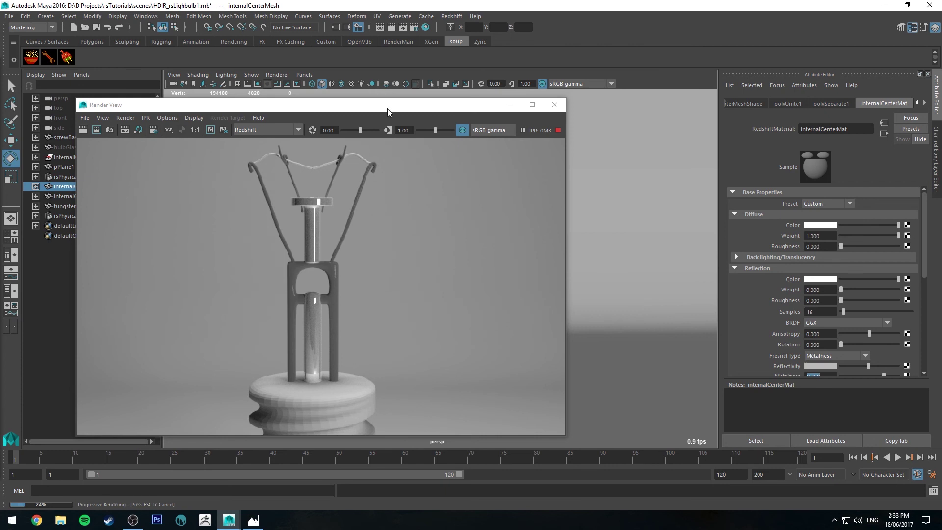
scroll(406, 250, "down", 1)
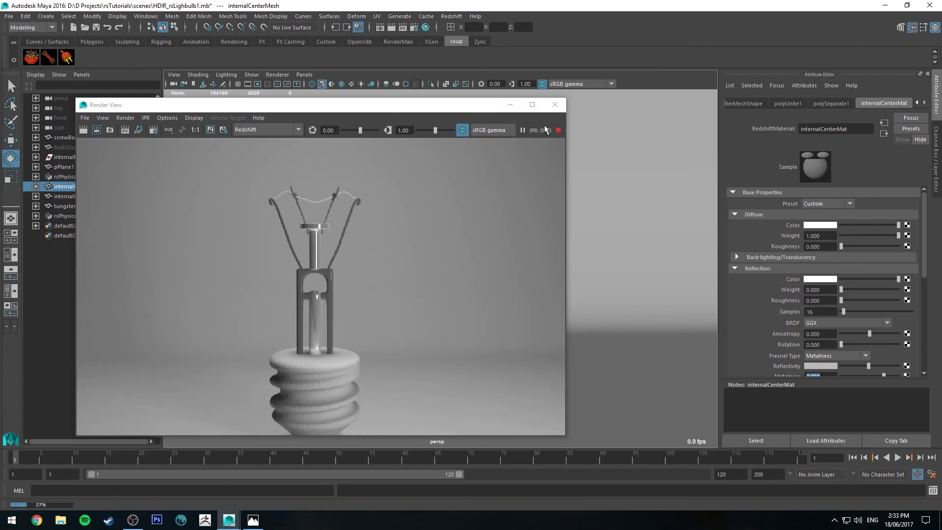
left_click(558, 130)
left_click(555, 104)
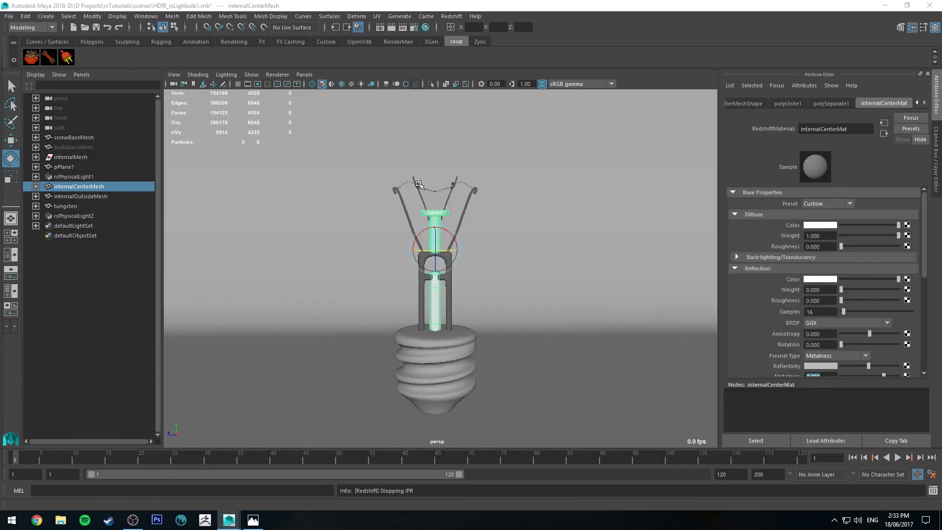
Step: Create a third Redshift physical area light for the tungsten filament
left_click(428, 189)
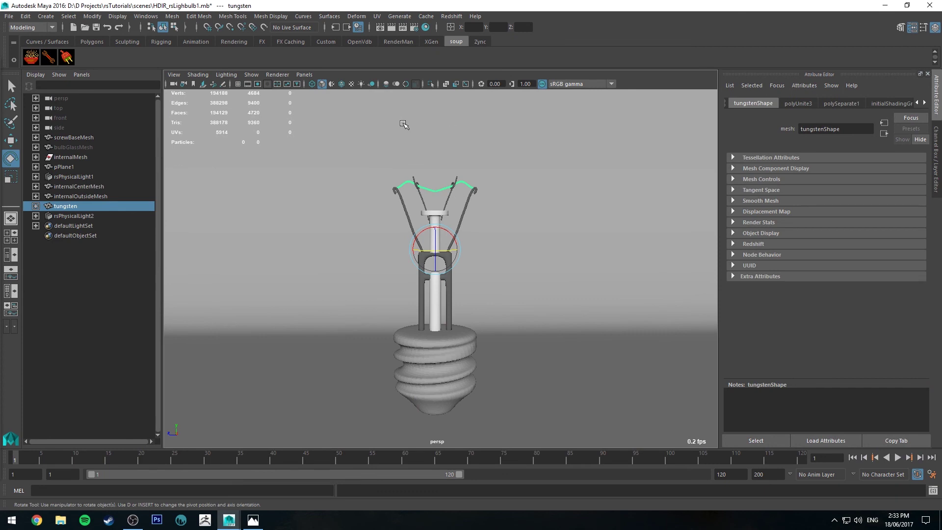
left_click(451, 17)
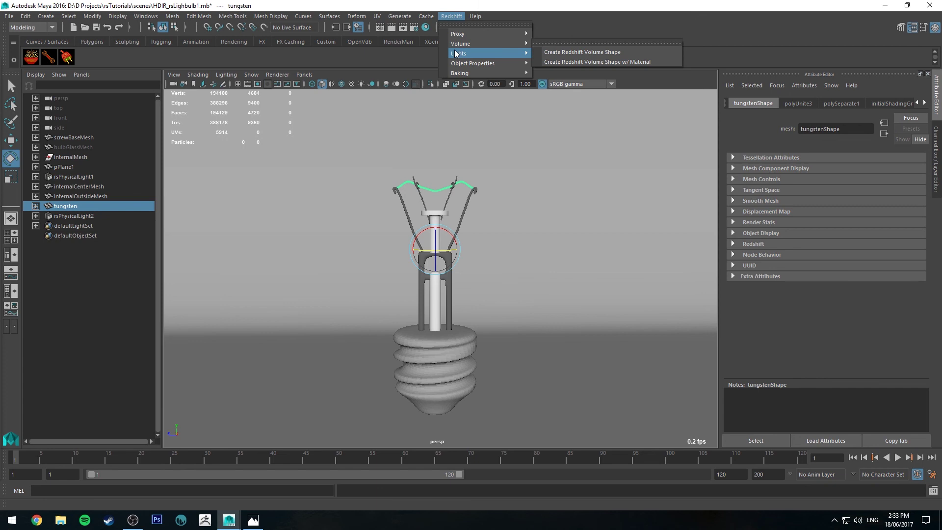
mouse_move(515, 53)
left_click(607, 62)
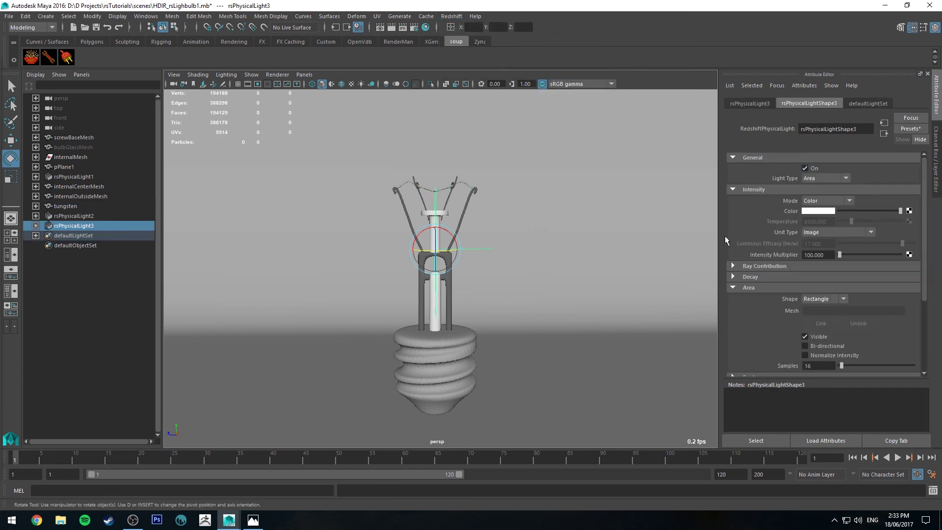
Step: Set the third light's area shape to Mesh and link it to the tungsten filament mesh
left_click(468, 184)
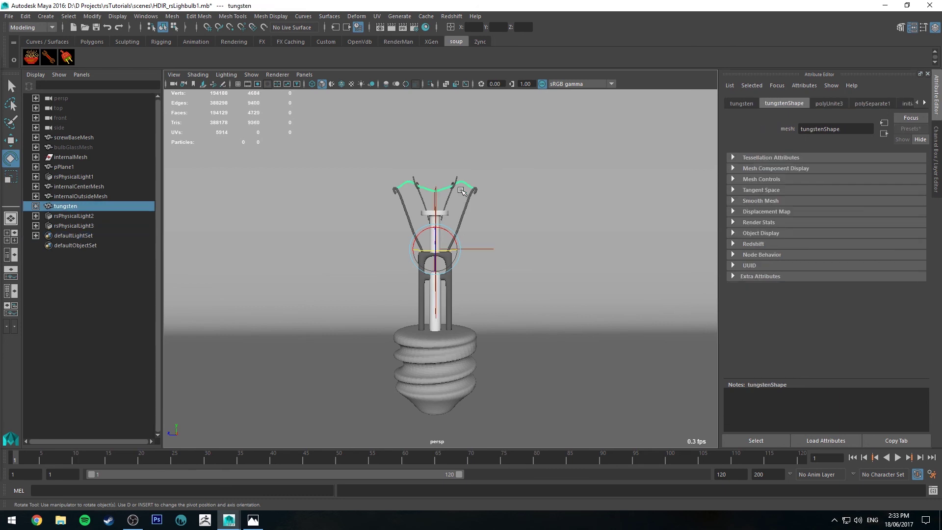
left_click(435, 199, "shift")
scroll(796, 246, "down", 3)
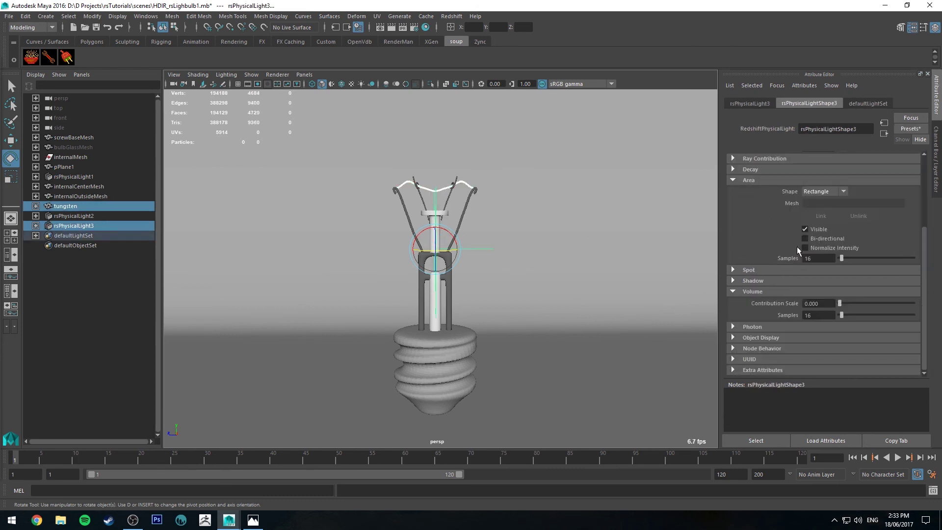
left_click(826, 191)
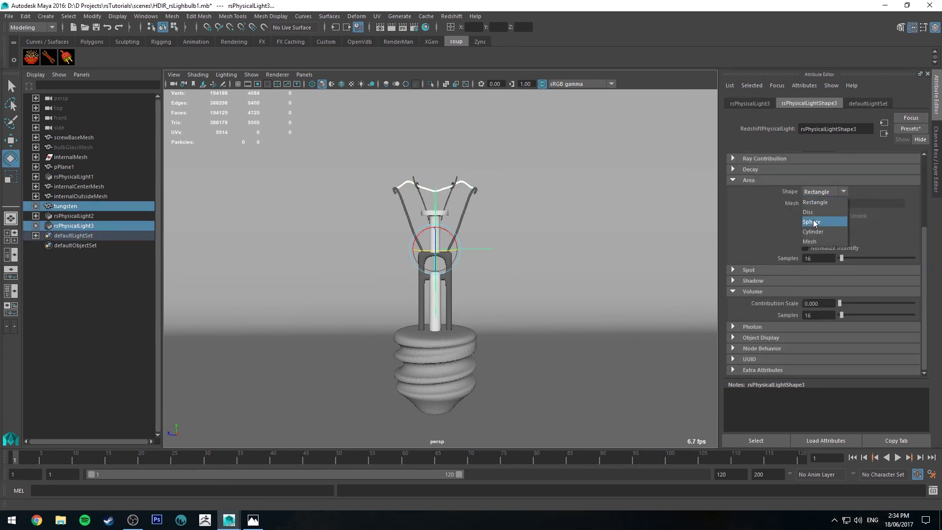
left_click(818, 242)
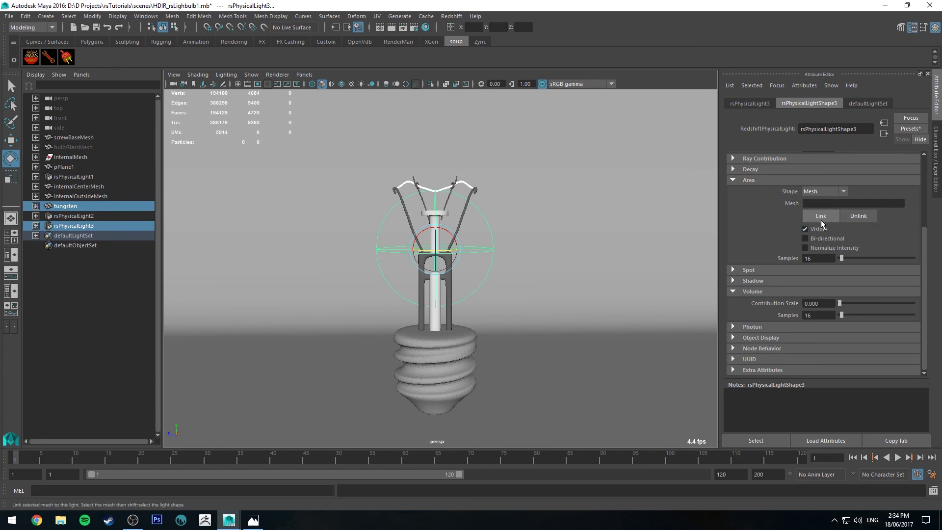
left_click(819, 216)
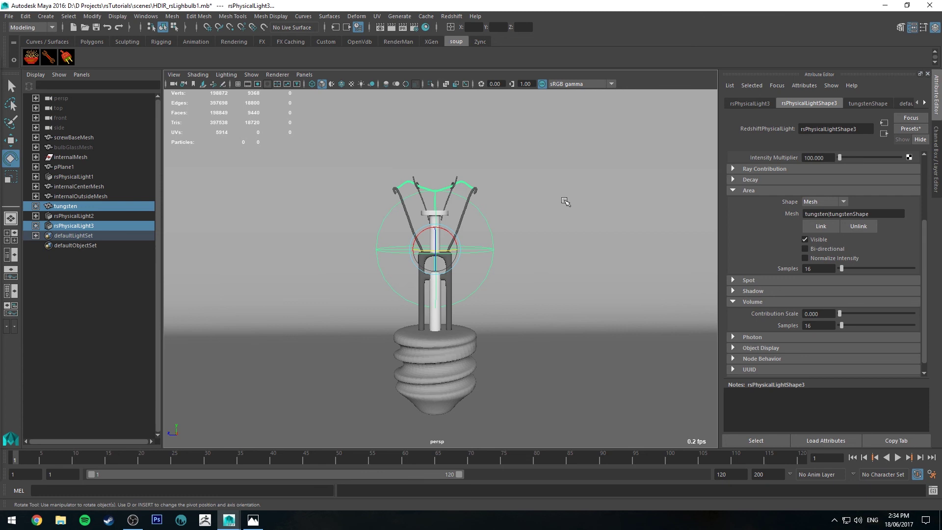
Step: Hide the original tungsten filament mesh, leaving its mesh light in the scene
left_click(503, 186)
left_click(472, 248)
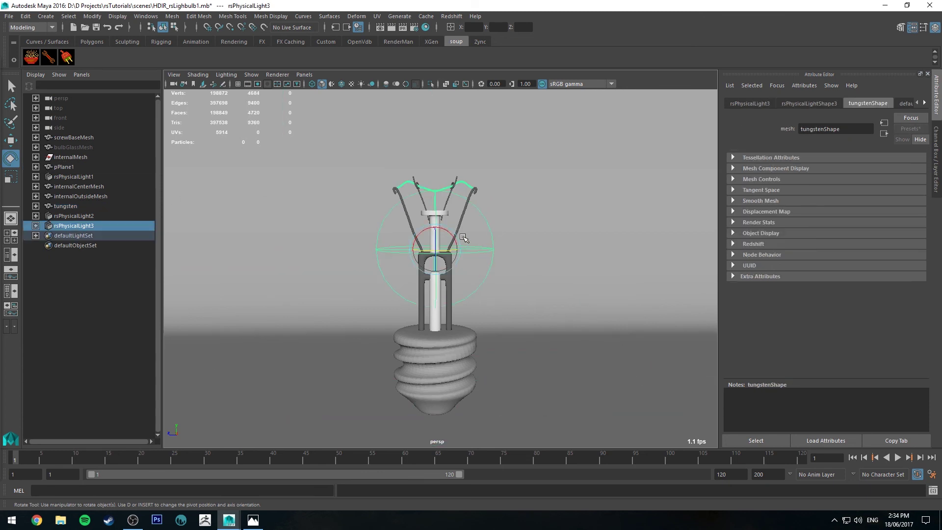
left_click(79, 216)
left_click(78, 176)
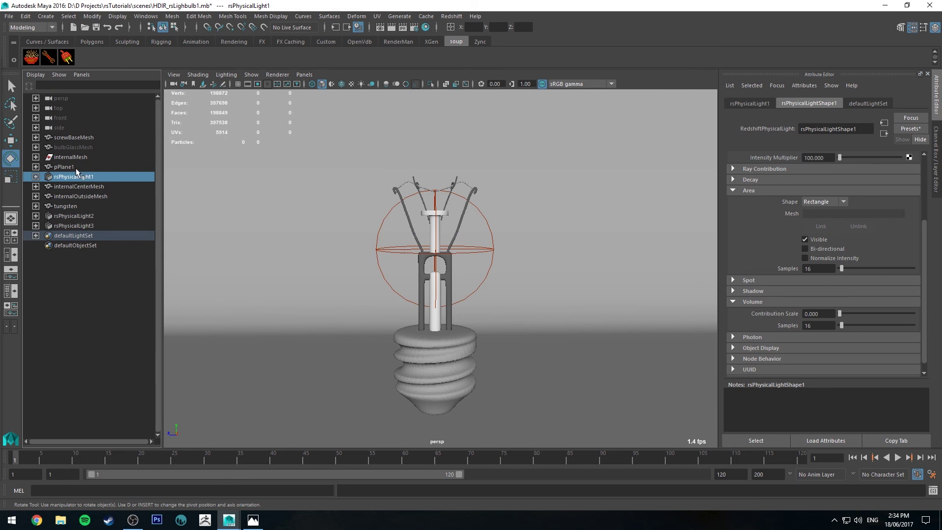
left_click(77, 167)
left_click(83, 205)
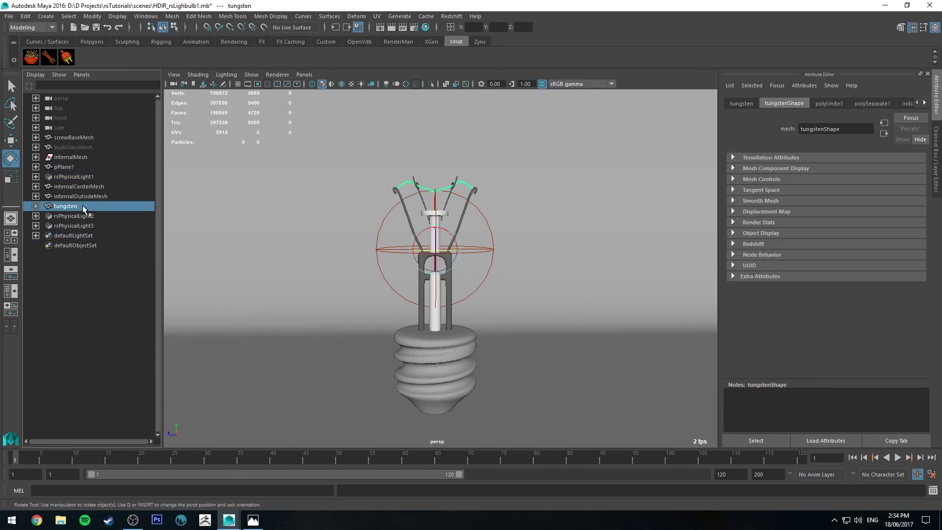
key("ctrl+h")
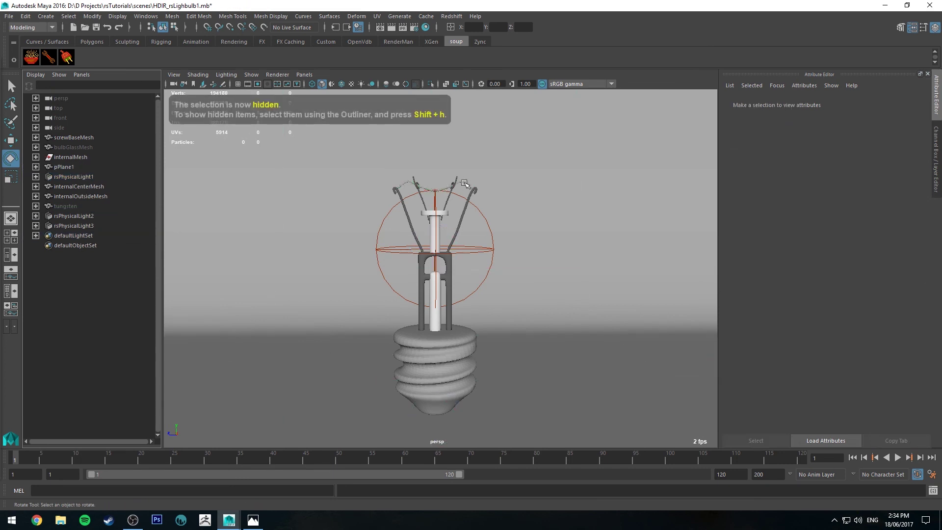
Step: Rename the filament's physical light to tungstenLight
left_click(457, 186)
double_click(78, 226)
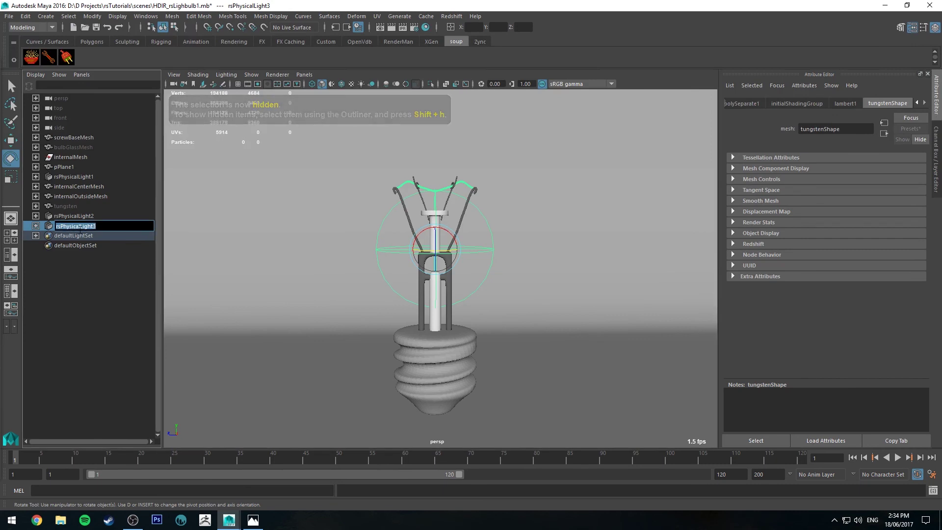
type("tungstenLight")
key("Return")
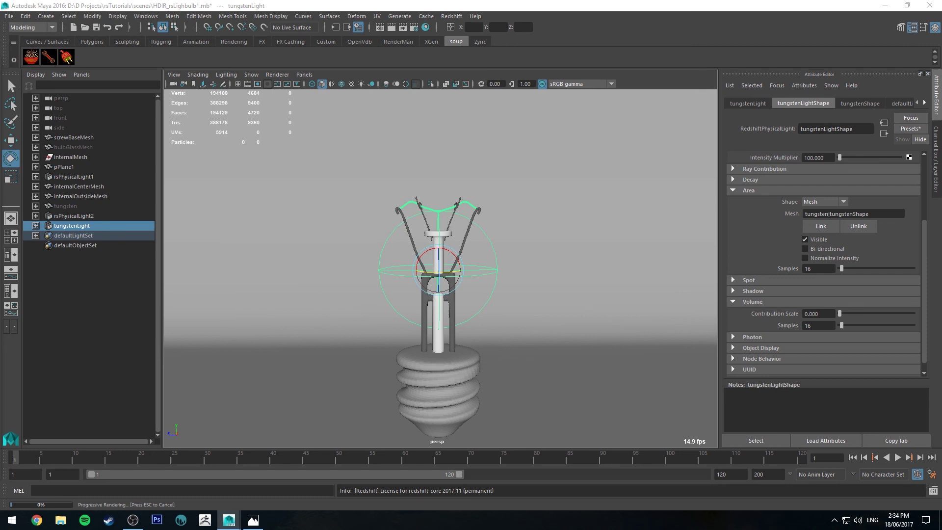
Step: Save the scene and check the filament mesh light in an IPR render, stopping the IPR at the end
left_click_drag(941, 118, 397, 67)
key("ctrl+s")
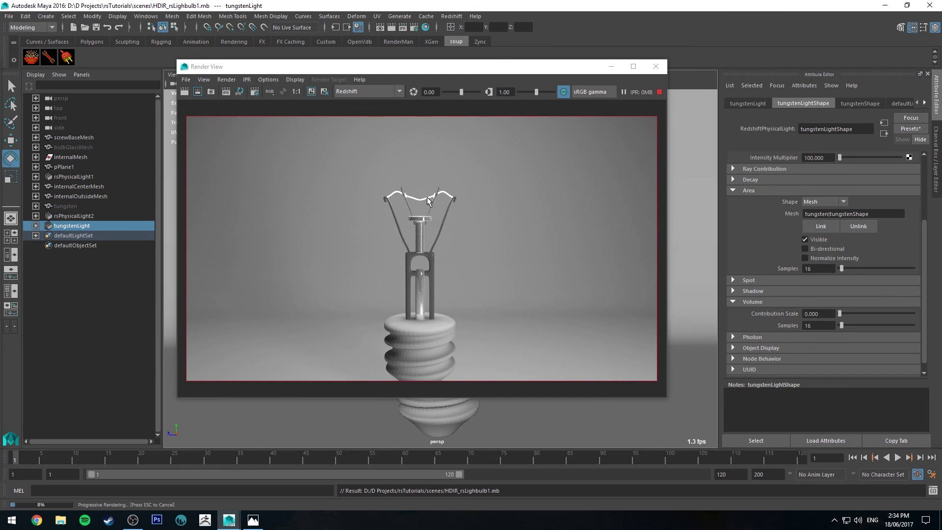
scroll(429, 198, "up", 3)
scroll(449, 215, "down", 3)
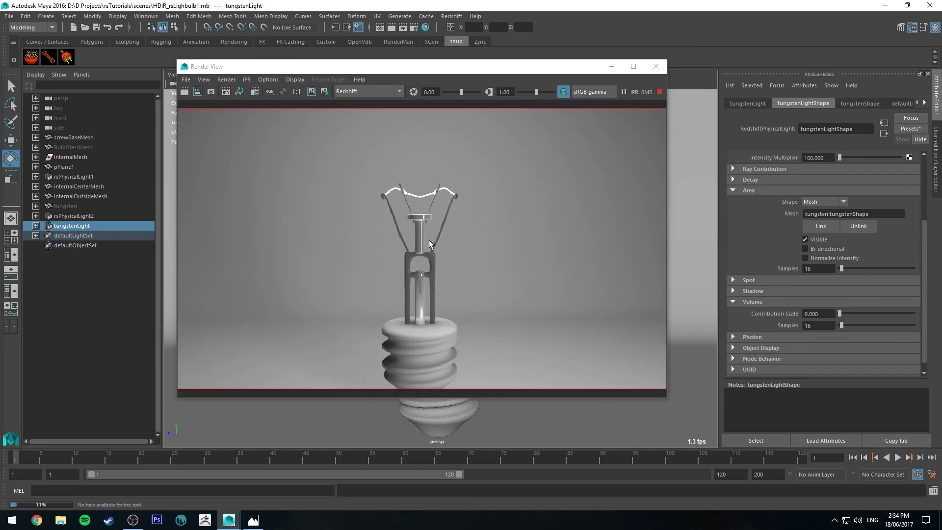
left_click(659, 92)
Step: Turn on smooth mesh preview for screwBaseMesh
left_click(461, 366)
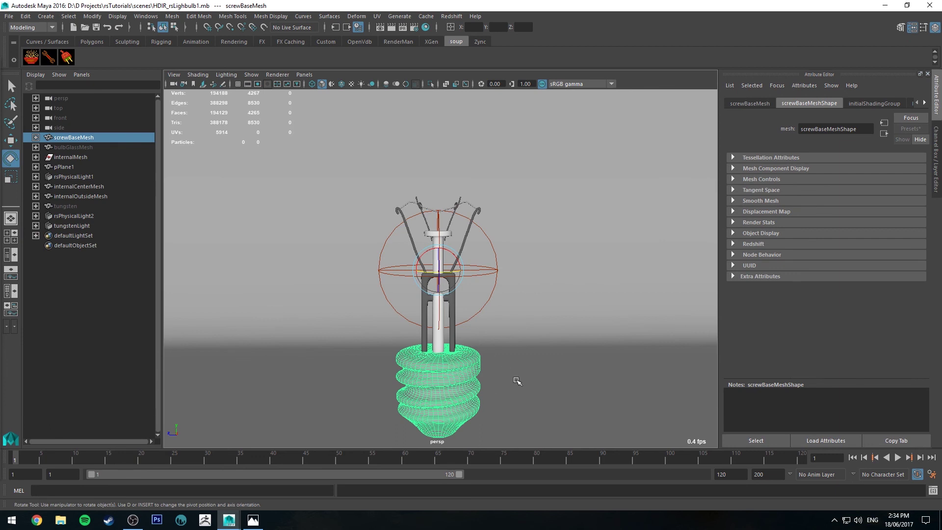
middle_click_drag(517, 381, 519, 323, "alt")
key("3")
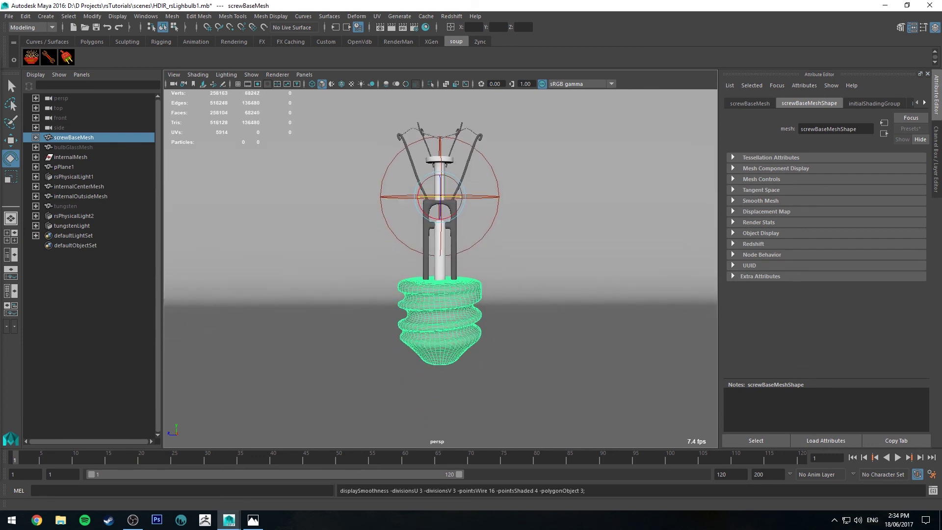
Step: Switch to reference.jpg in Photos, examine the metal screw base up close, and return to Maya
key("alt+Tab")
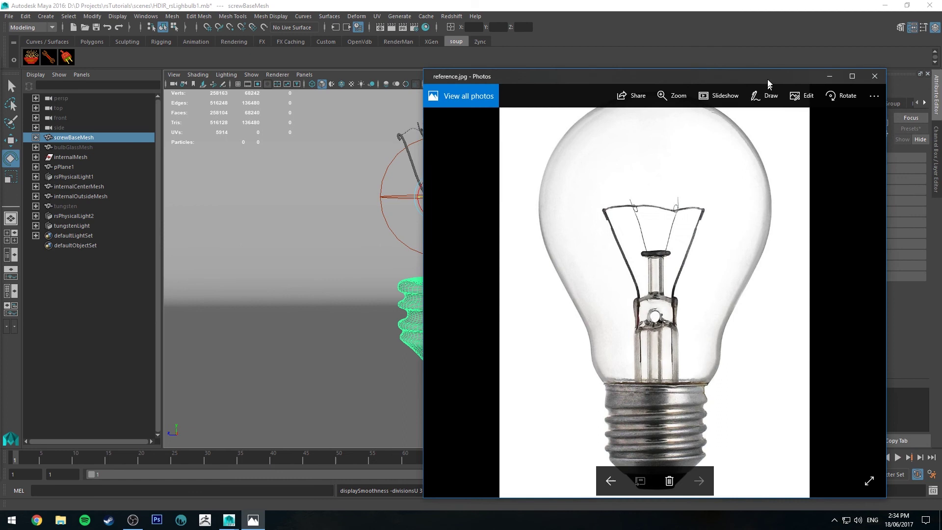
left_click_drag(768, 82, 693, 34)
scroll(625, 340, "up", 3)
left_click_drag(625, 340, 623, 271)
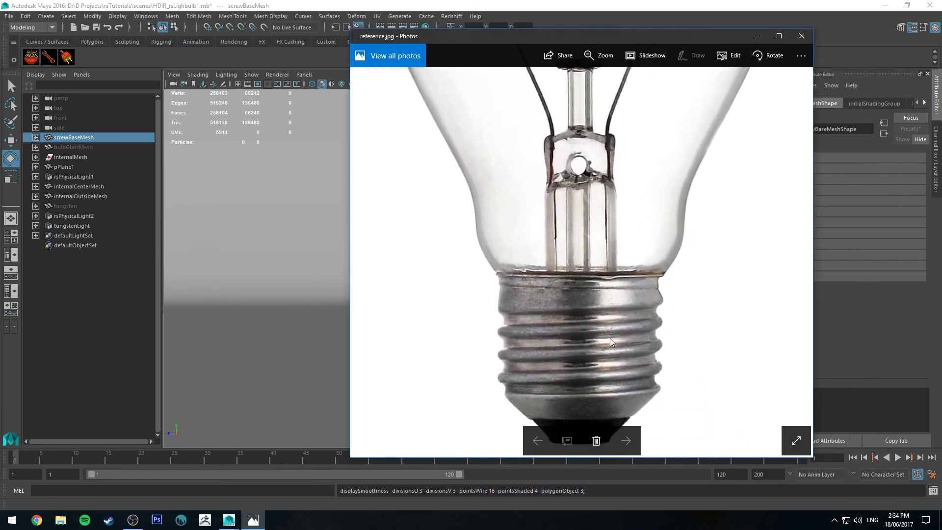
scroll(562, 338, "up", 1)
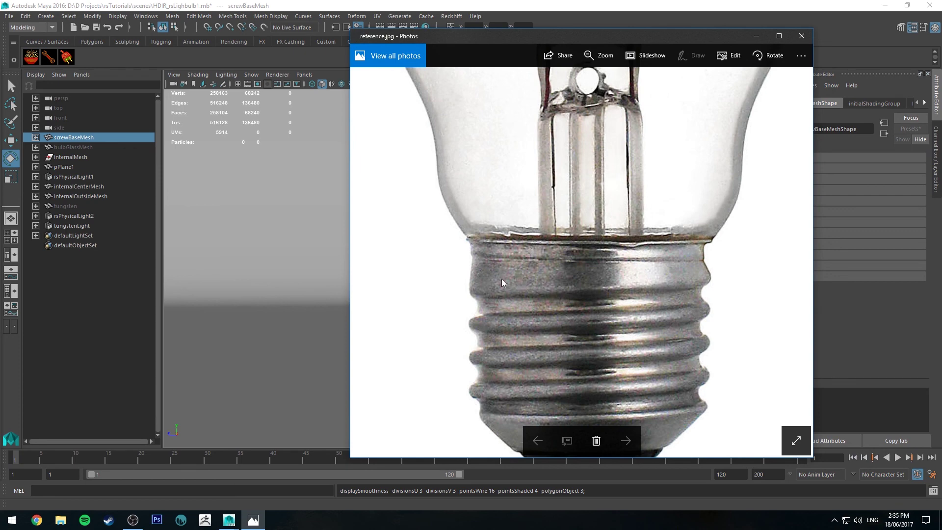
scroll(613, 330, "down", 3)
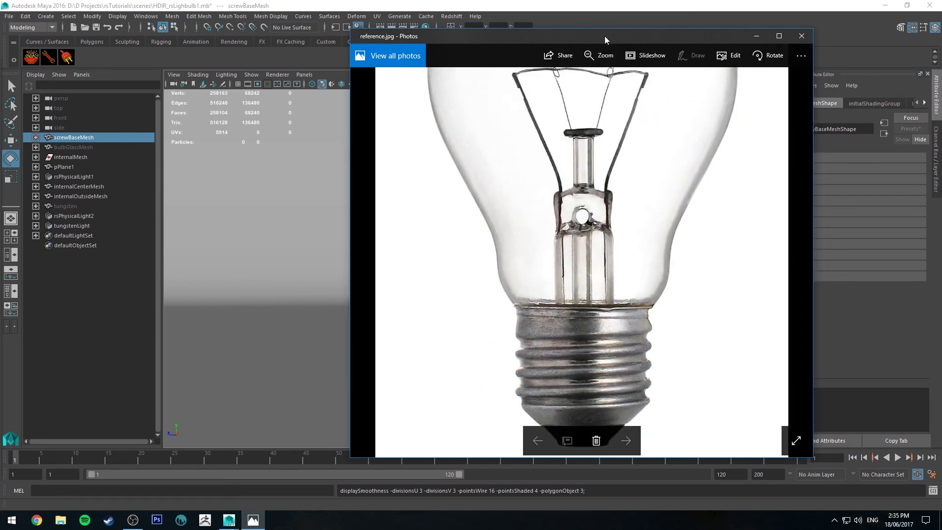
key("alt+Tab")
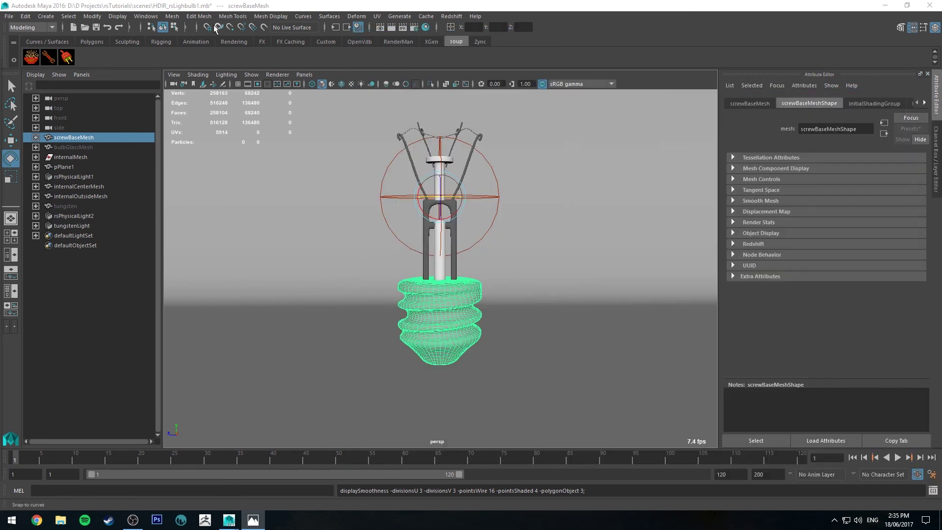
Step: Save the scene and open the Hypershade in a maximized window
left_click(92, 25)
left_click(425, 27)
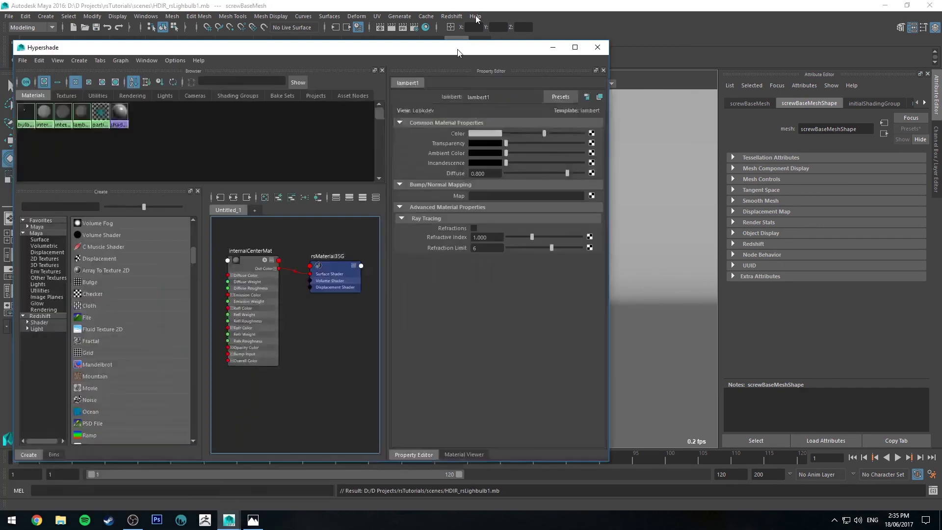
double_click(458, 49)
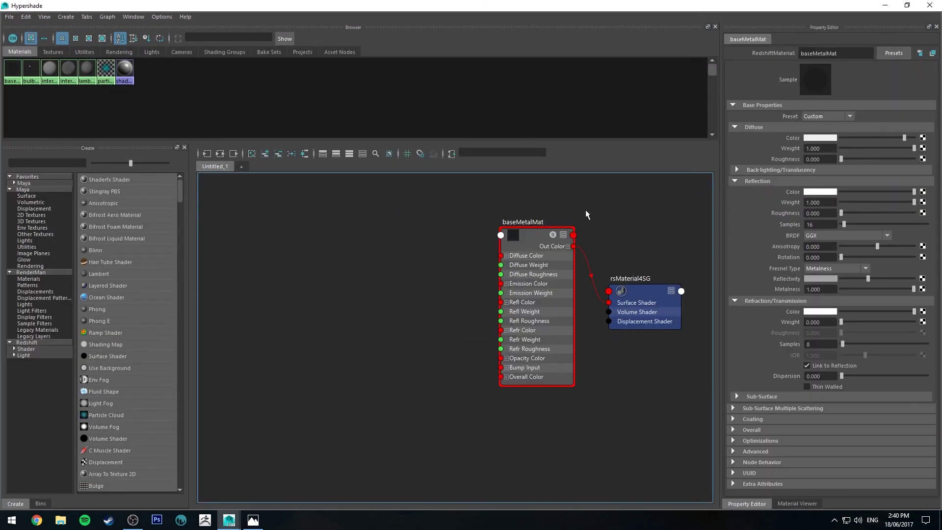
Step: Create a fractal 2D texture node beside baseMetalMat in the Hypershade graph
mouse_move(398, 261)
middle_mouse_down("alt")
mouse_move(489, 267)
mouse_move(472, 265)
middle_mouse_up("alt")
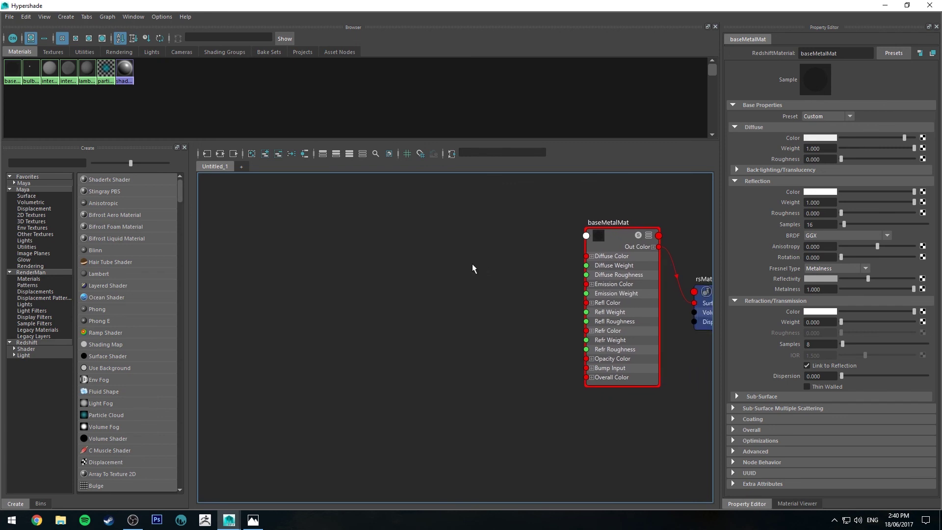
key("Tab")
type("frac")
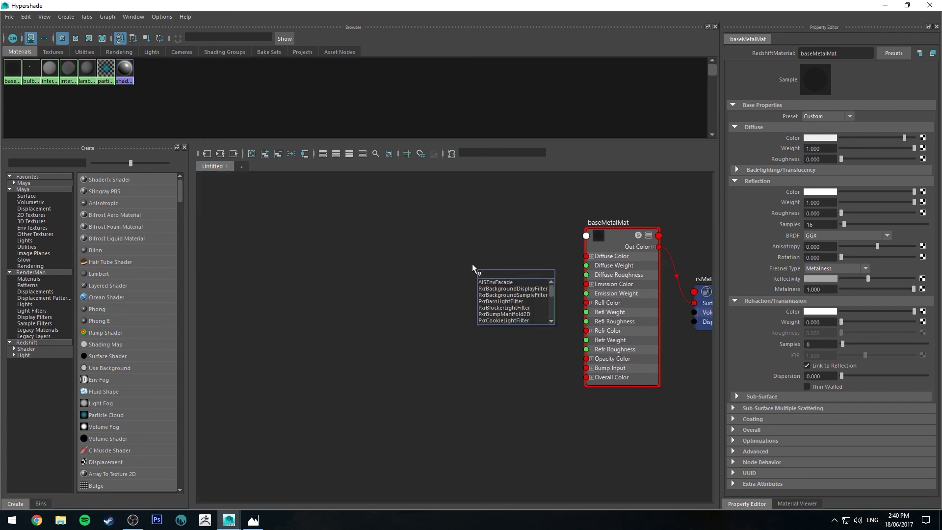
key("Down")
key("Down")
key("Down")
key("Down")
key("Down")
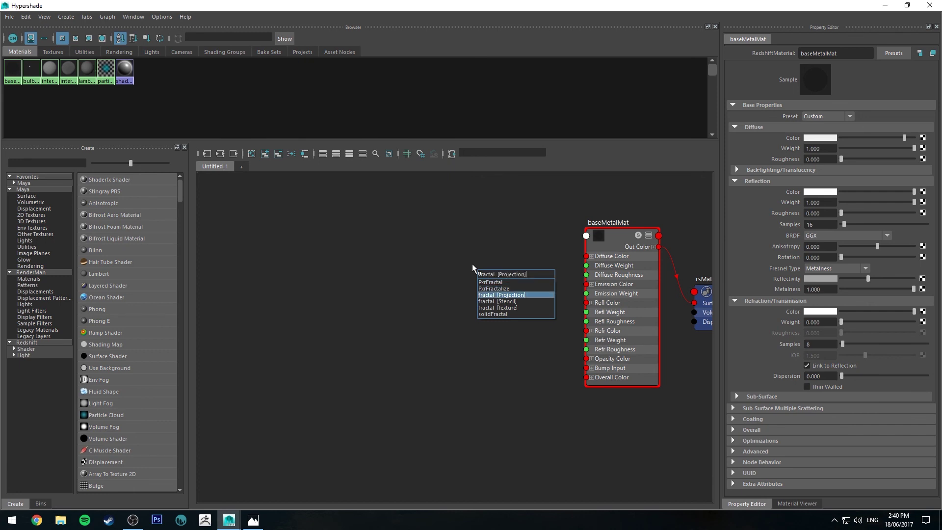
key("Return")
Step: Arrange the place2dTexture and fractal nodes apart from each other, leaving room before baseMetalMat
left_click_drag(537, 287, 316, 276)
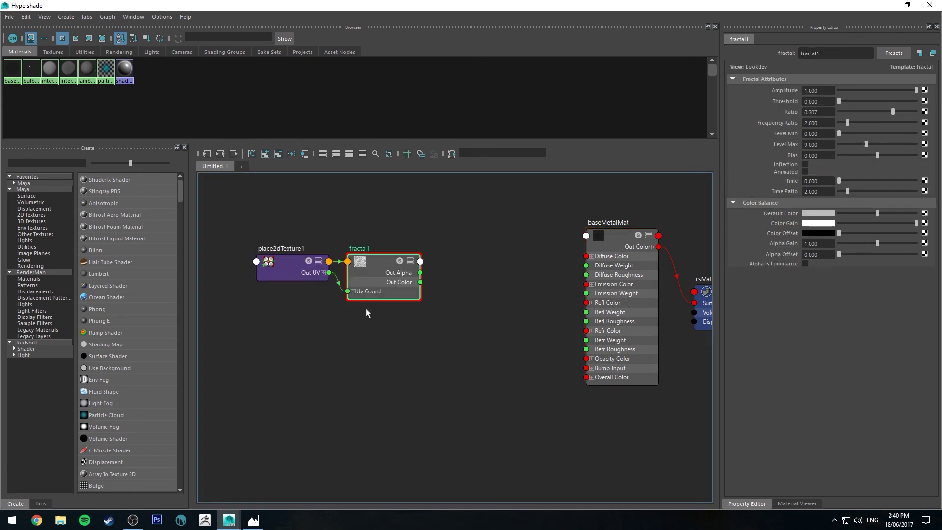
scroll(379, 271, "up", 5)
scroll(378, 270, "down", 6)
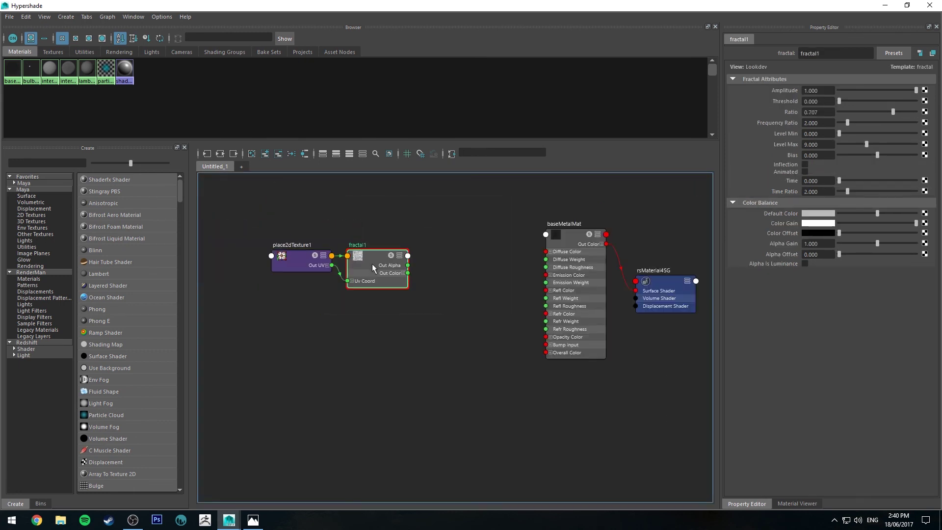
scroll(372, 263, "up", 2)
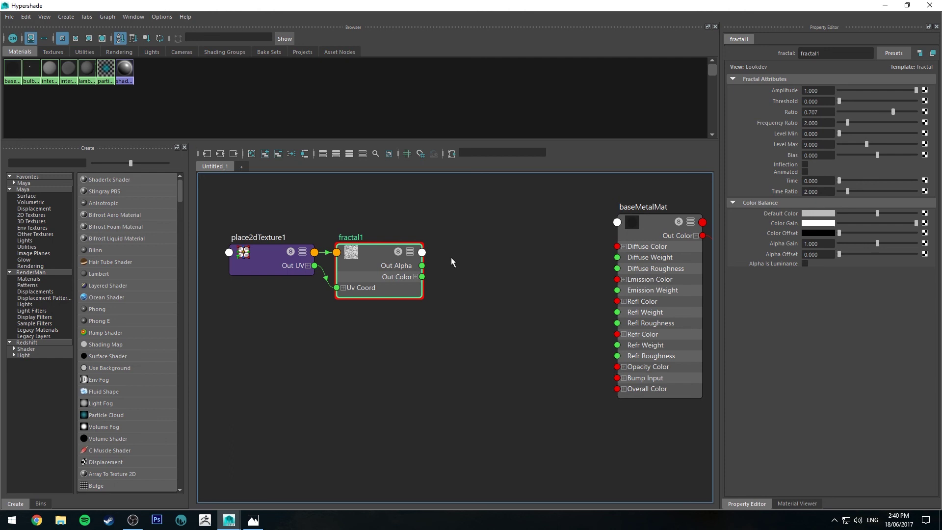
middle_click_drag(451, 255, 463, 271, "alt")
left_click_drag(389, 270, 427, 273)
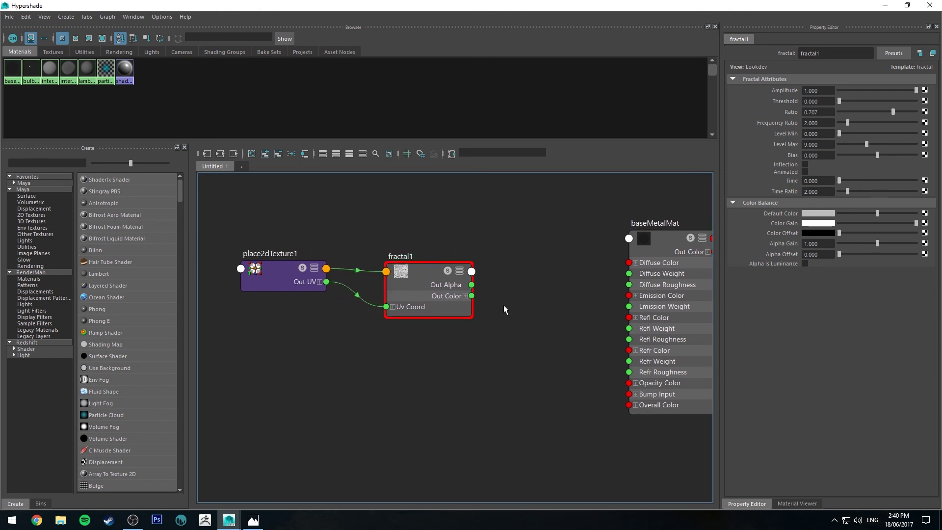
Step: Add a remapHsv node between the fractal and baseMetalMat and connect the fractal's Out Color to its Color
key("Tab")
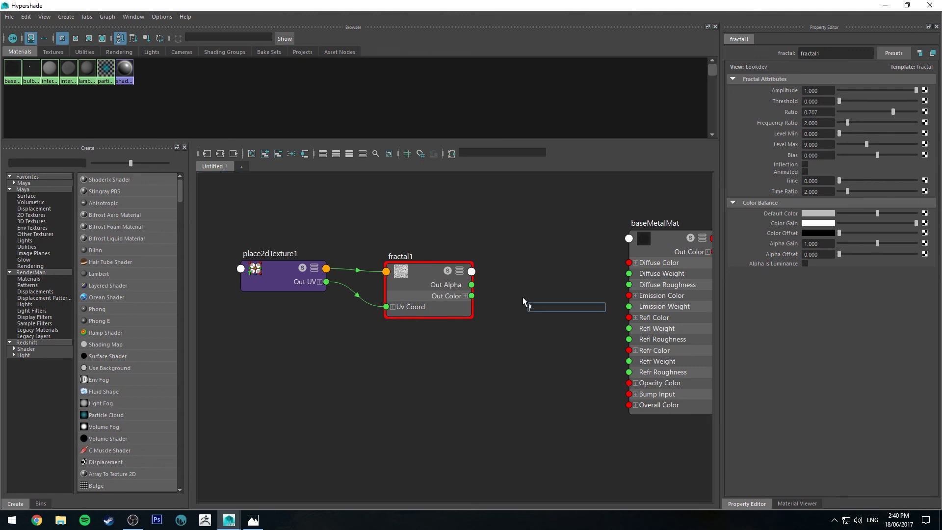
type("hsv")
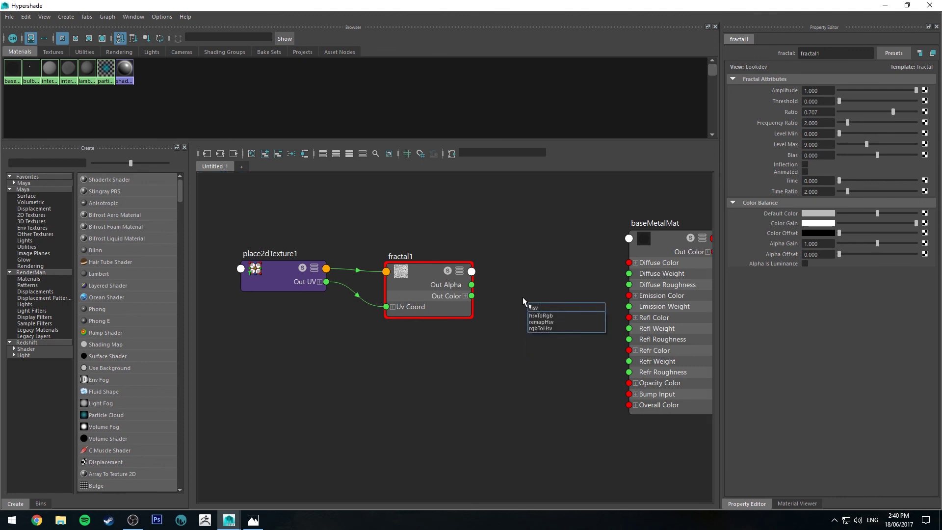
key("Down")
key("Down")
key("Return")
left_click_drag(552, 311, 531, 288)
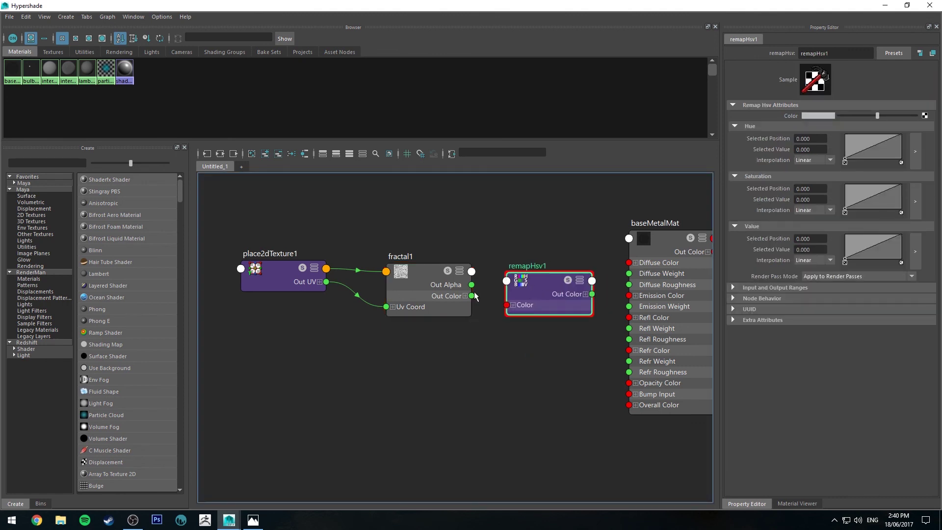
left_click_drag(473, 296, 506, 305)
left_click_drag(556, 275, 553, 277)
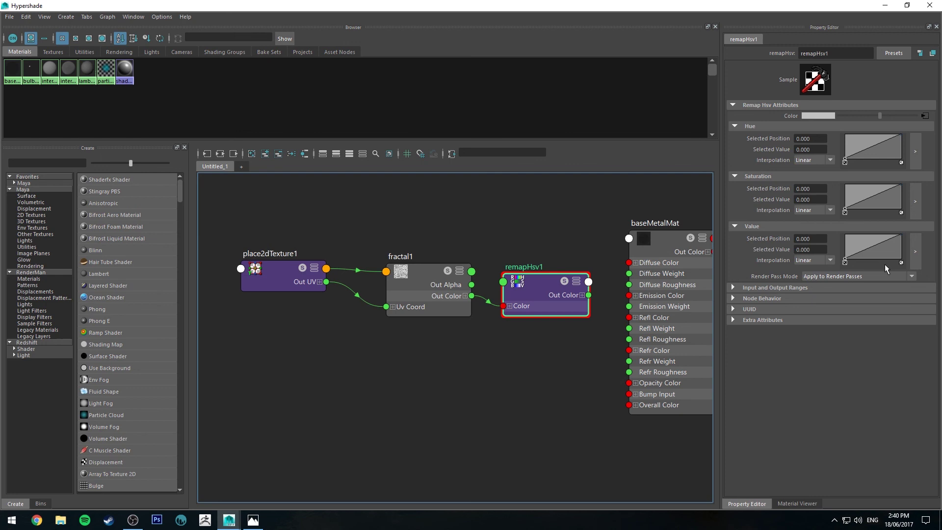
Step: Filter baseMetalMat's attributes by "metal" and connect the remapHsv node's Out Color R to Refl Metalness
left_click(658, 237)
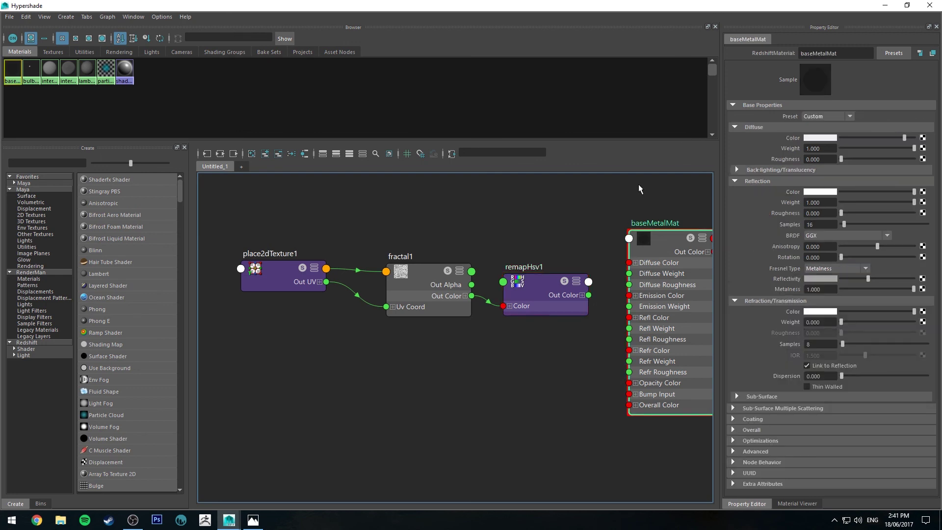
middle_click_drag(612, 225, 576, 206, "alt")
type("3")
type("metal")
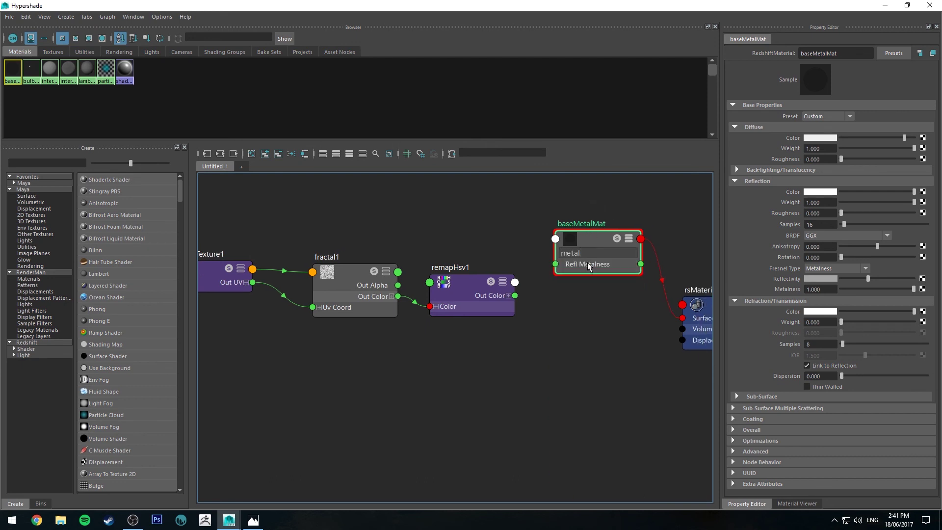
left_click(509, 295)
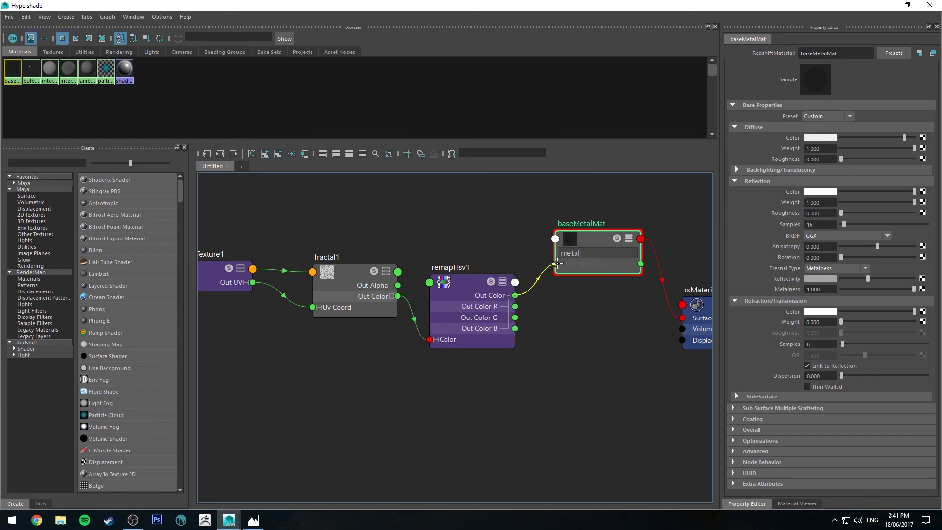
left_click_drag(515, 307, 554, 264)
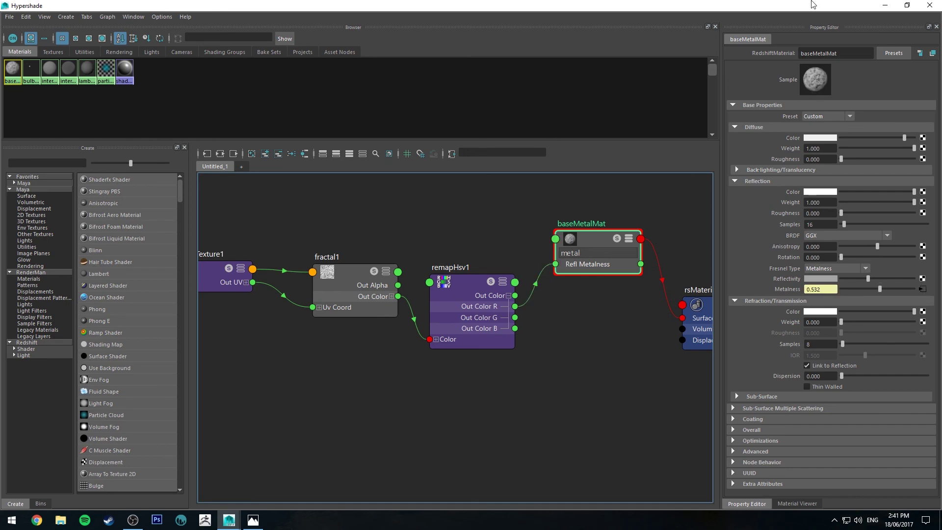
Step: Start an IPR render of the screw base and darken baseMetalMat's diffuse color to a mid grey
left_click_drag(777, 5, 0, 60)
left_click(403, 28)
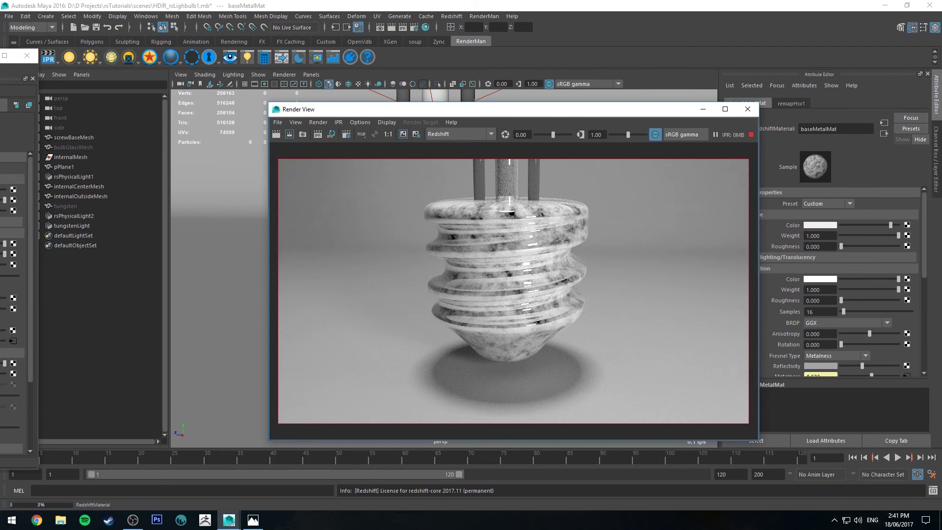
left_click_drag(0, 56, 222, 49)
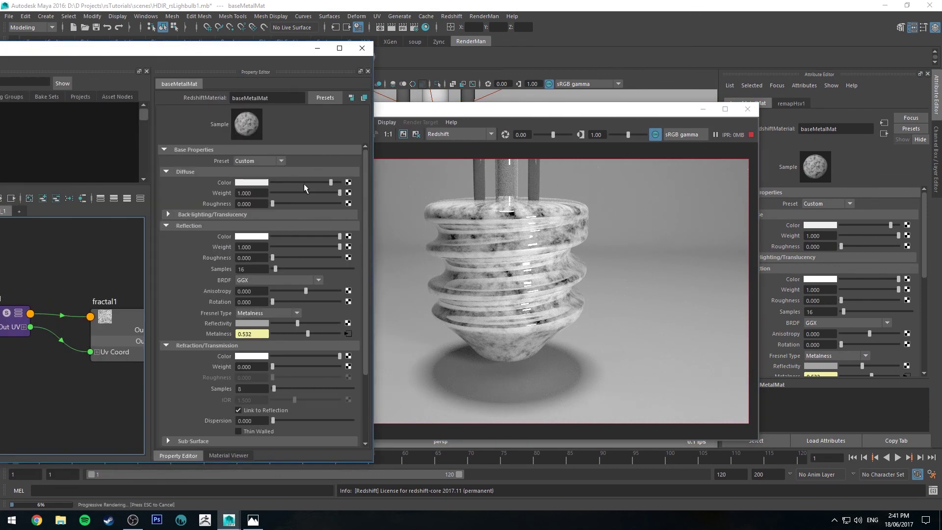
left_click_drag(304, 184, 295, 184)
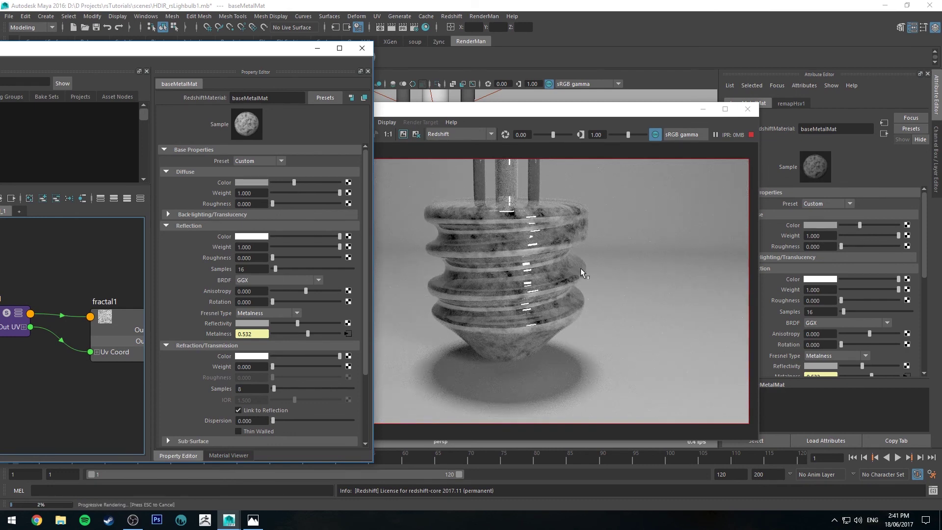
Step: Brighten baseMetalMat's Reflectivity color to near white and stop the IPR render
left_click_drag(297, 323, 324, 323)
left_click(751, 135)
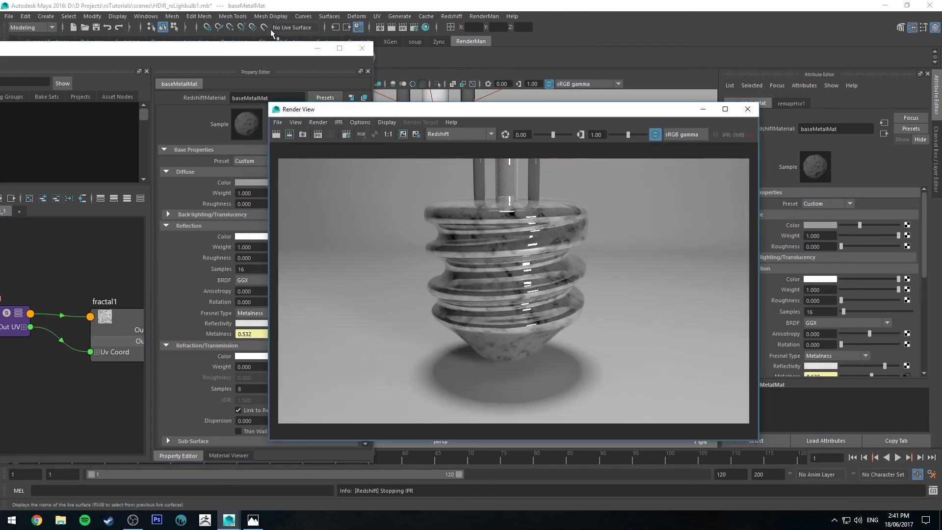
Step: Filter baseMetalMat's attributes by "roughn" and connect the remapHsv node's Out Color R to Refl Roughness
double_click(259, 50)
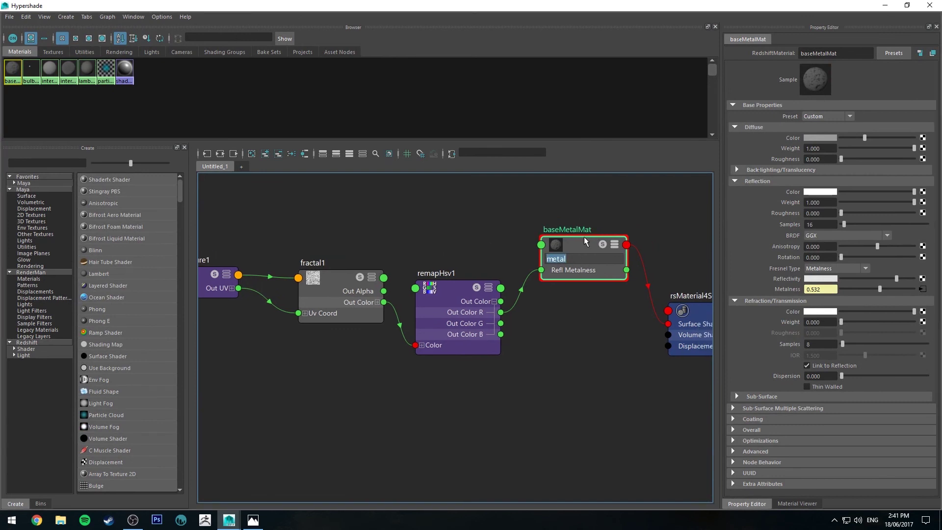
type("oughnees")
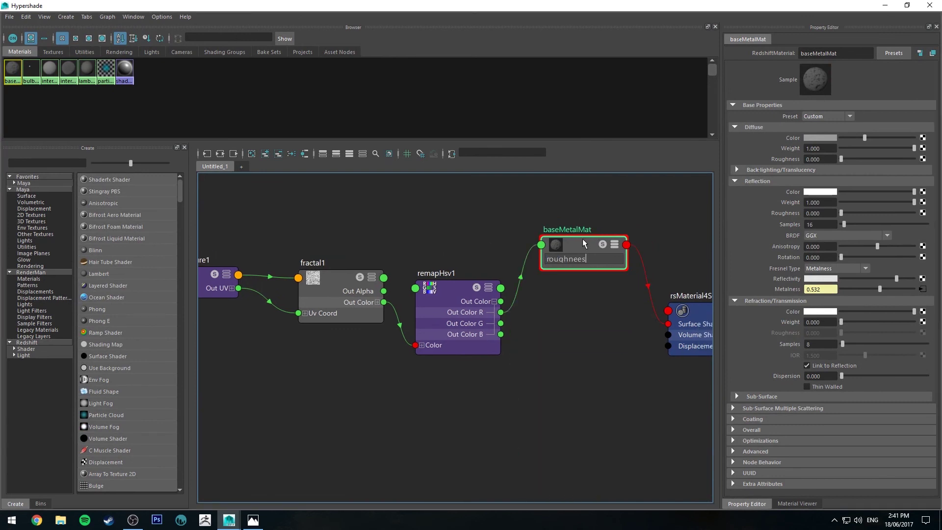
key("BackSpace")
key("BackSpace")
key("BackSpace")
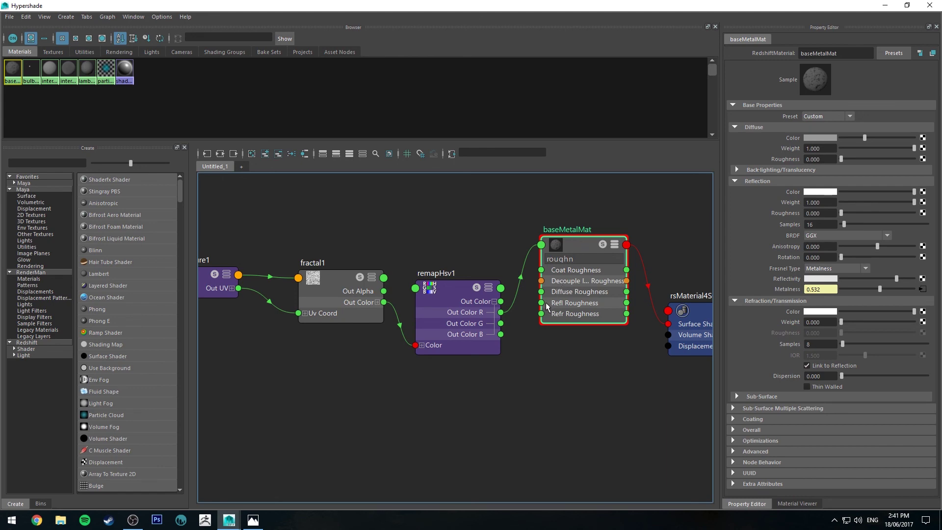
left_click_drag(500, 312, 542, 303)
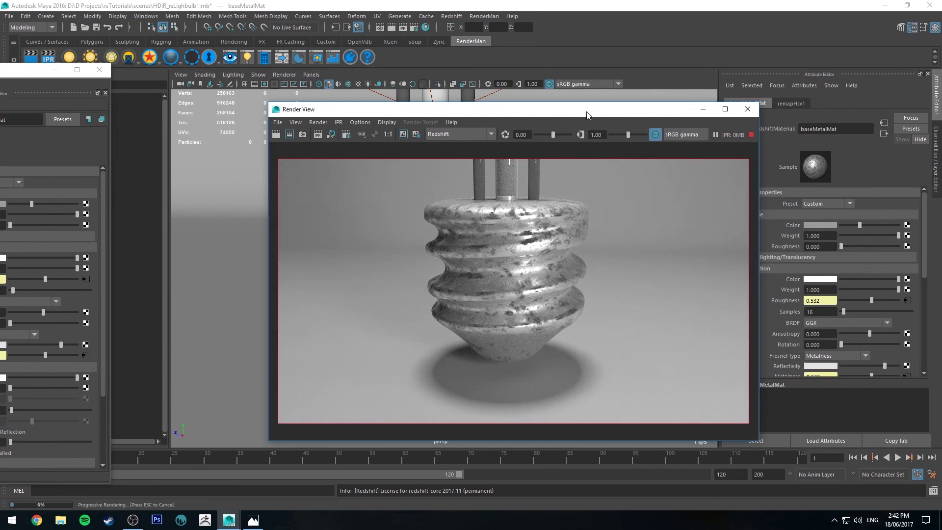
Step: Compare the screw base render with the reference.jpg photo and raise fractal1's Frequency Ratio to 6.69
left_click(99, 70)
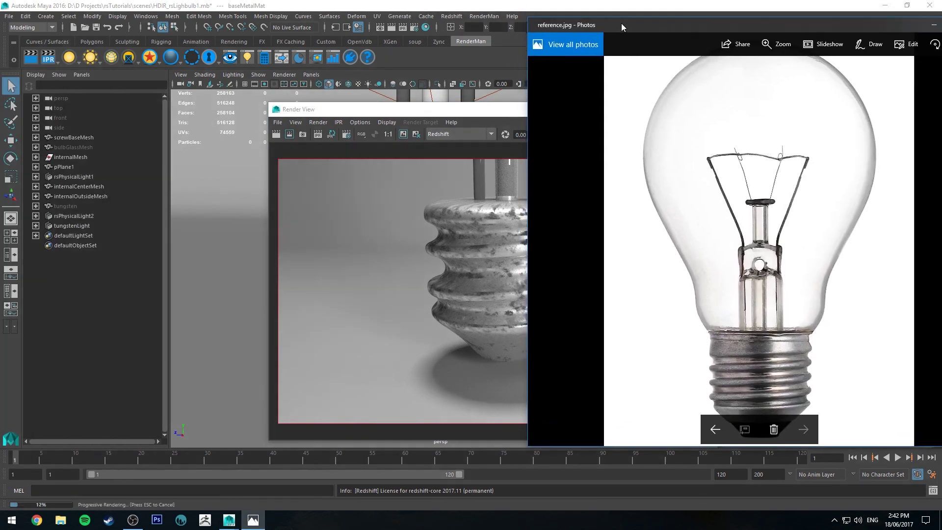
left_click_drag(621, 22, 941, 22)
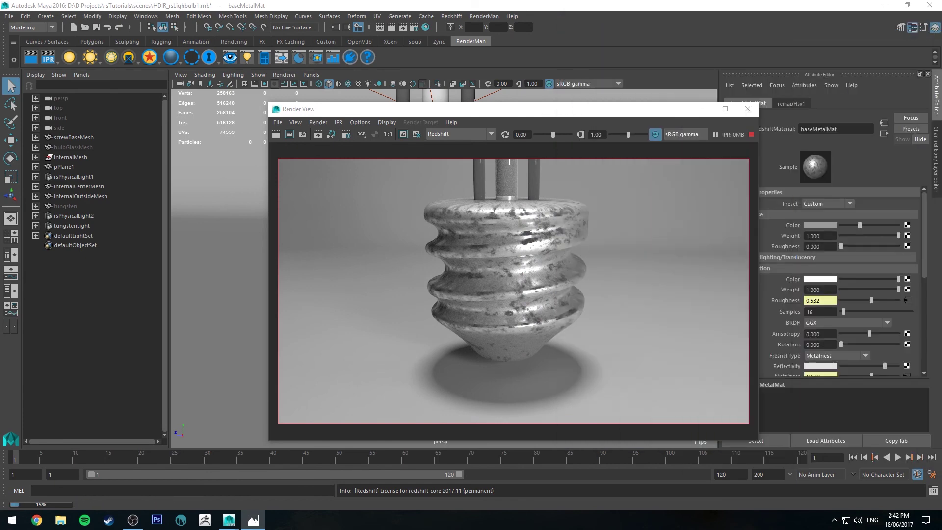
left_click_drag(0, 44, 260, 48)
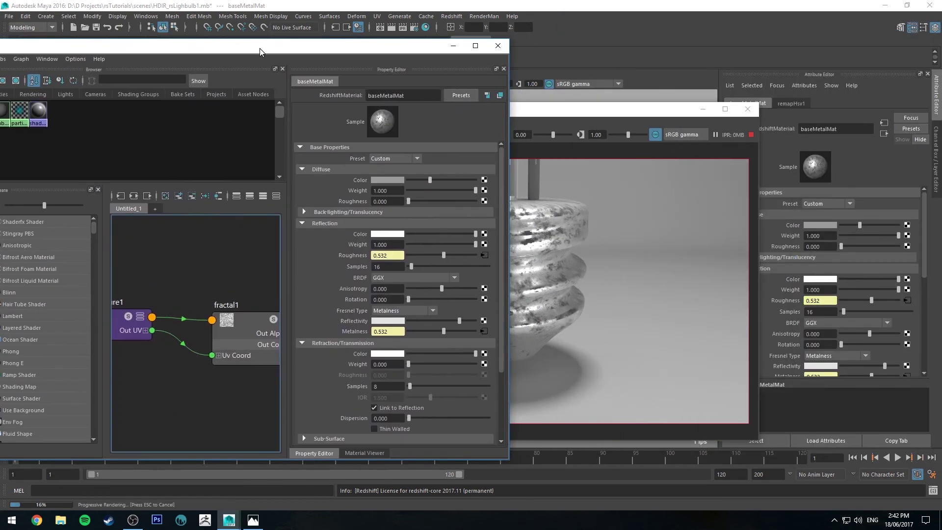
left_click(234, 337)
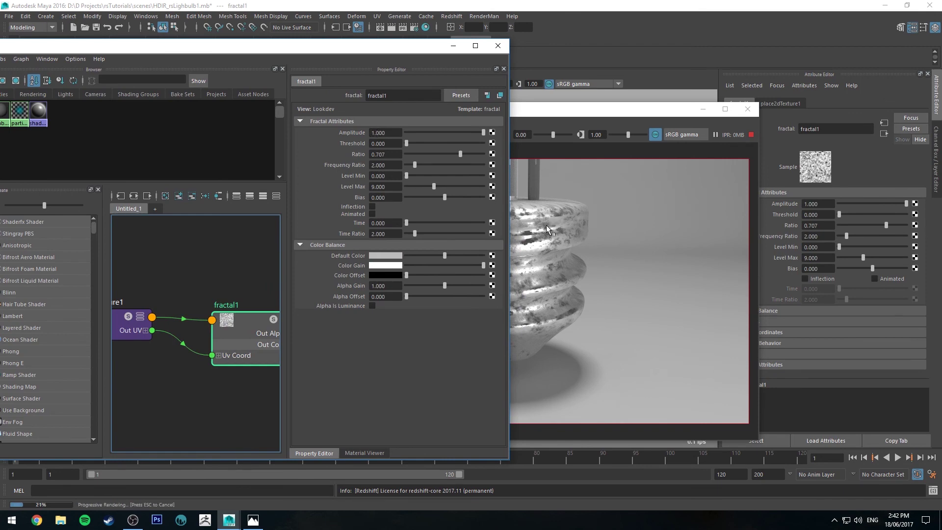
left_click_drag(443, 165, 451, 163)
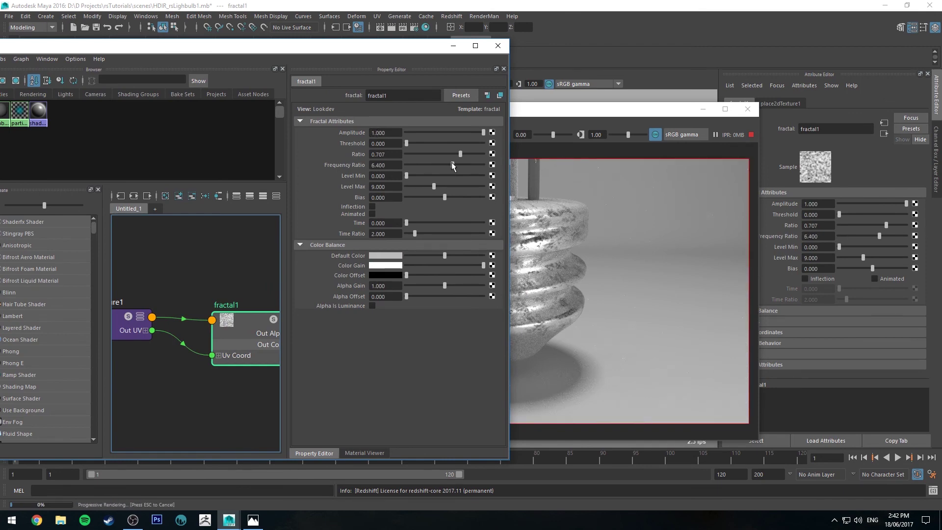
left_click_drag(420, 44, 270, 45)
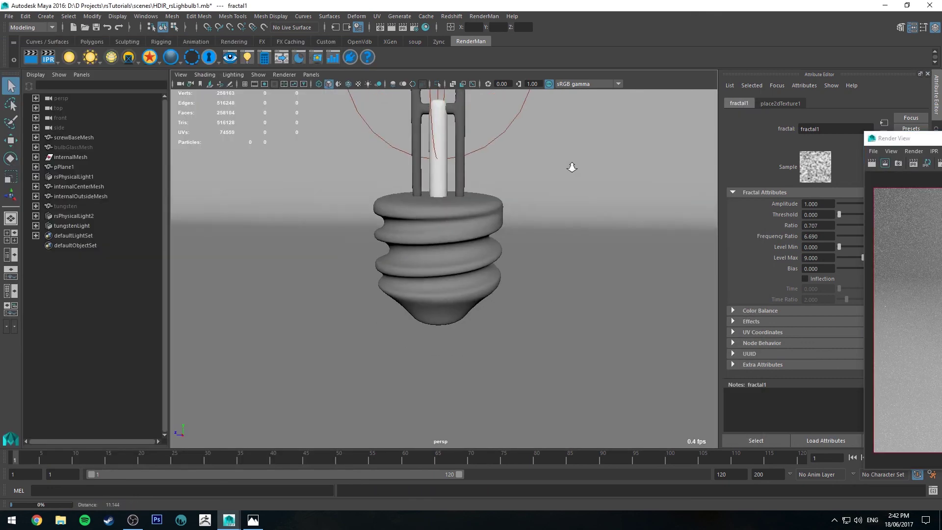
Step: Examine the worn metal on the screw base in the IPR render from several angles and distances
left_click_drag(941, 142, 672, 112)
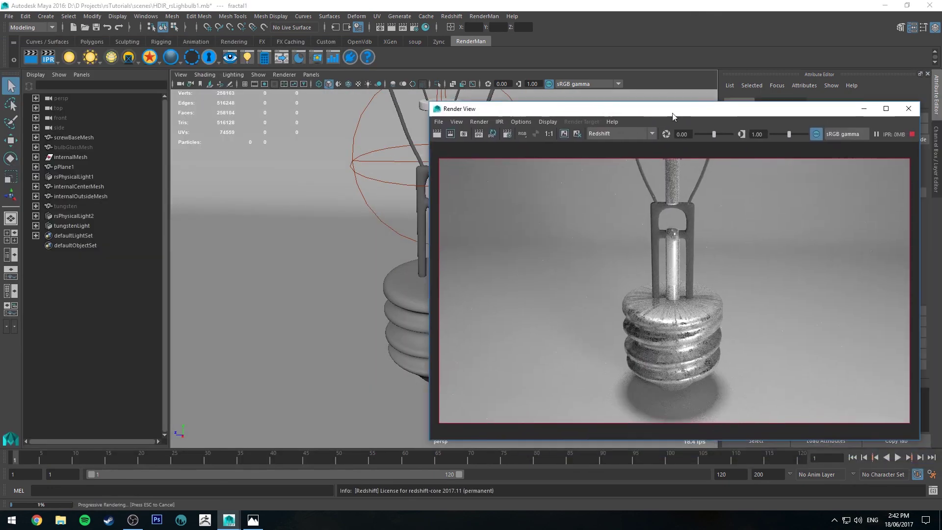
left_click_drag(410, 164, 410, 181, "alt")
mouse_move(405, 142)
middle_mouse_down("alt")
mouse_move(409, 189)
mouse_move(397, 148)
middle_mouse_up("alt")
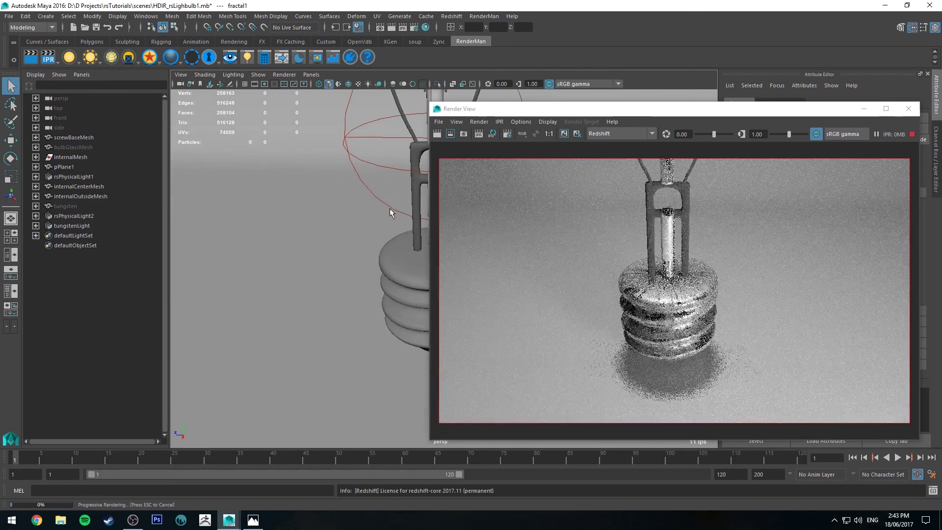
middle_click_drag(394, 202, 314, 220, "alt")
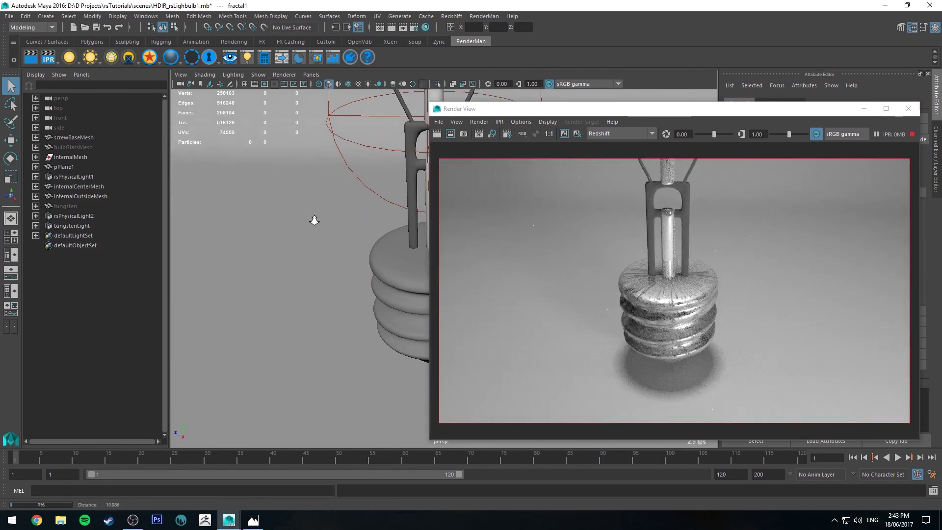
right_click_drag(314, 221, 363, 236, "alt")
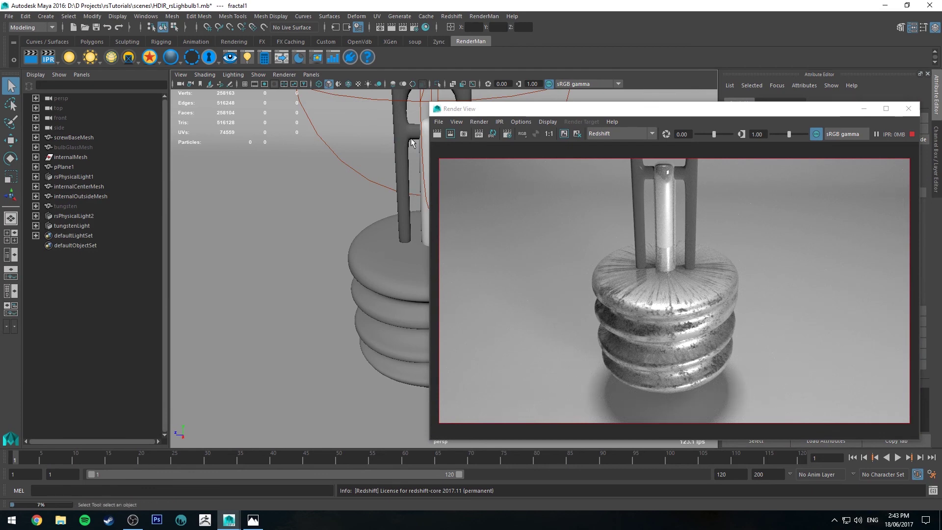
left_click_drag(385, 217, 353, 223, "alt")
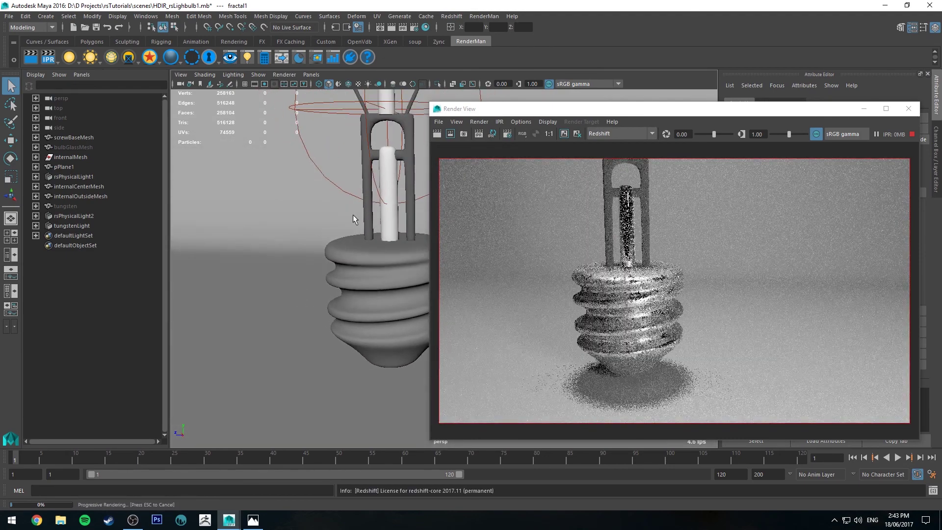
left_click_drag(372, 185, 412, 314, "alt")
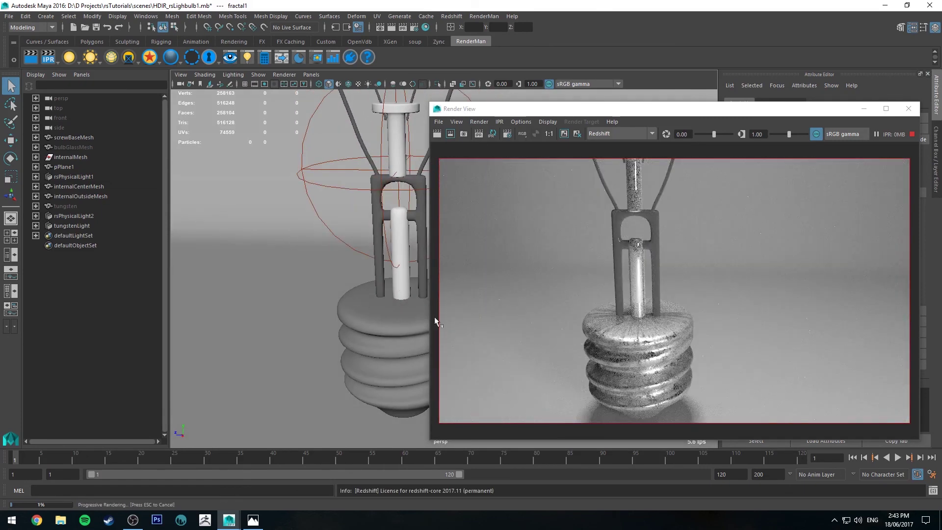
left_click_drag(395, 267, 387, 210, "alt")
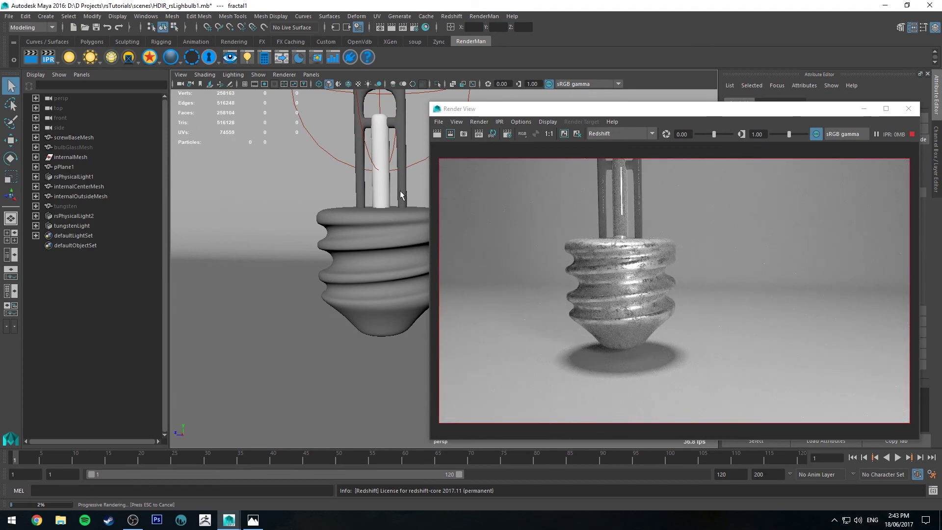
left_click_drag(0, 61, 0, 70)
left_click_drag(571, 106, 216, 120)
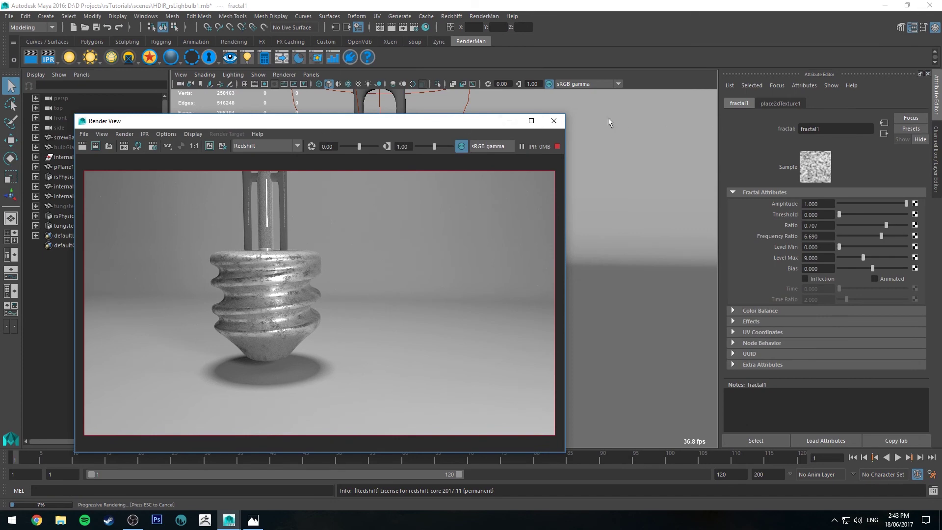
left_click_drag(418, 121, 758, 82)
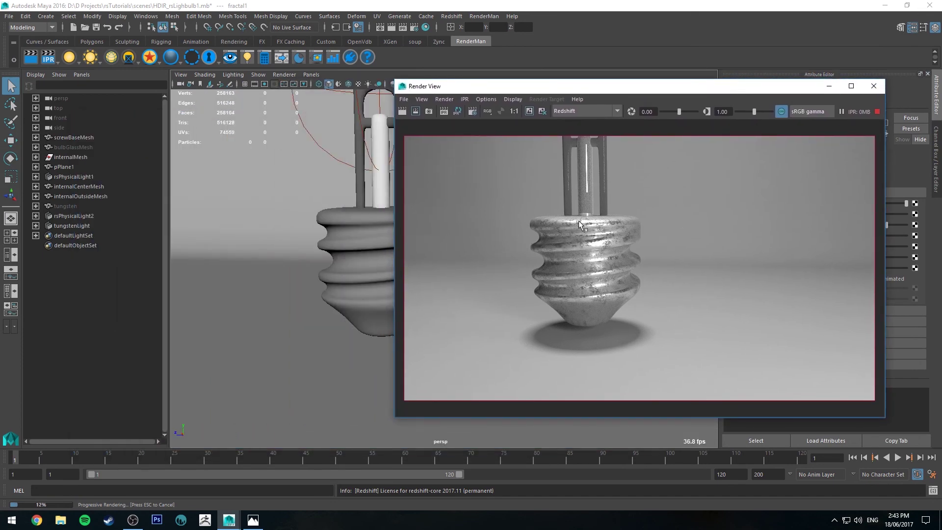
Step: Select the screw base mesh and darken baseMetalMat's diffuse color to a dark grey
left_click(356, 220)
left_click_drag(588, 86, 327, 98)
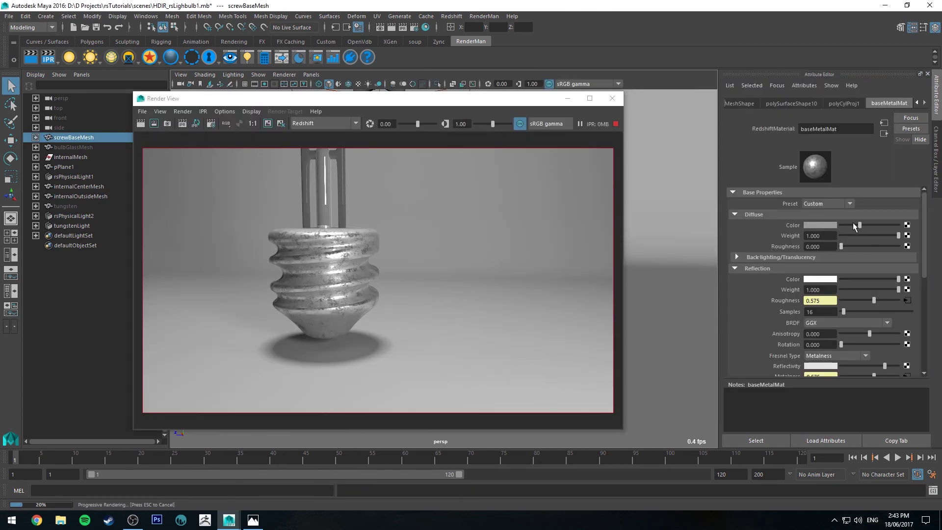
left_click_drag(852, 224, 848, 225)
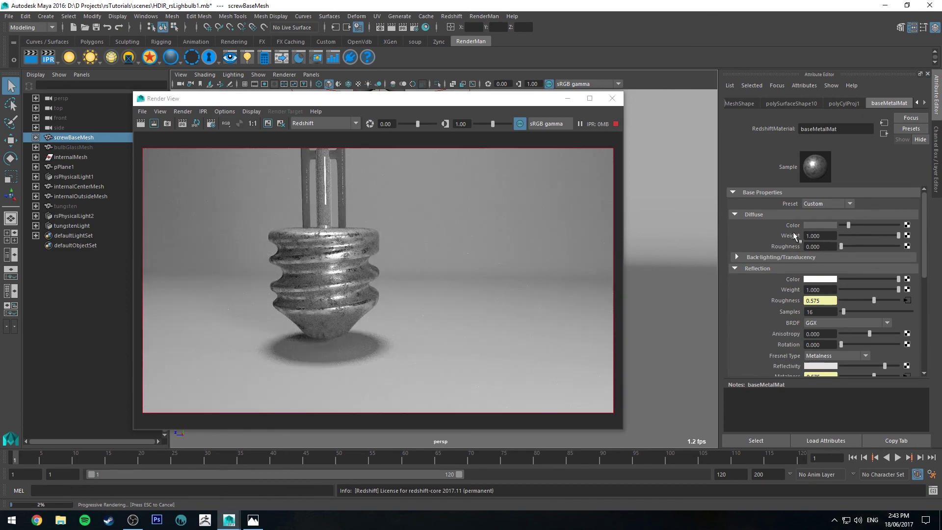
scroll(793, 258, "down", 3)
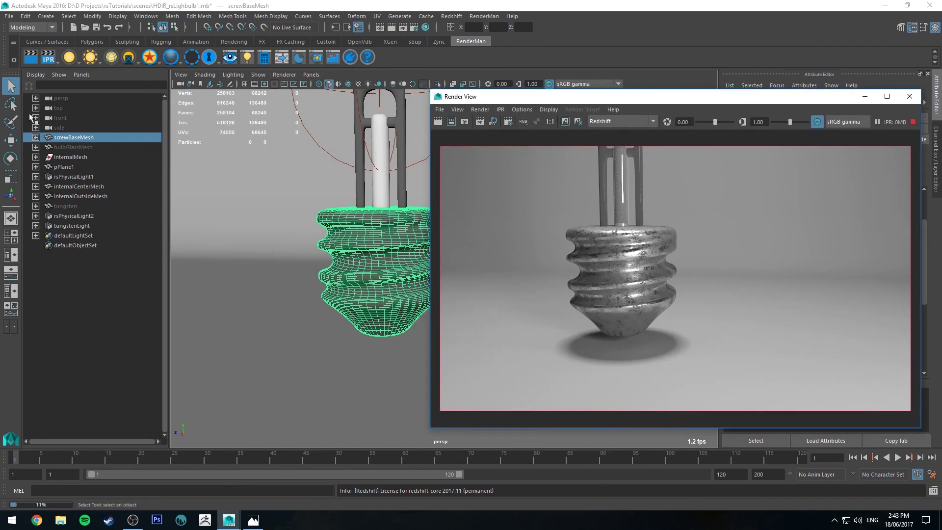
Step: Select the remapHsv1 node and raise the start point of its Value curve to 0.18
left_click_drag(0, 69, 275, 46)
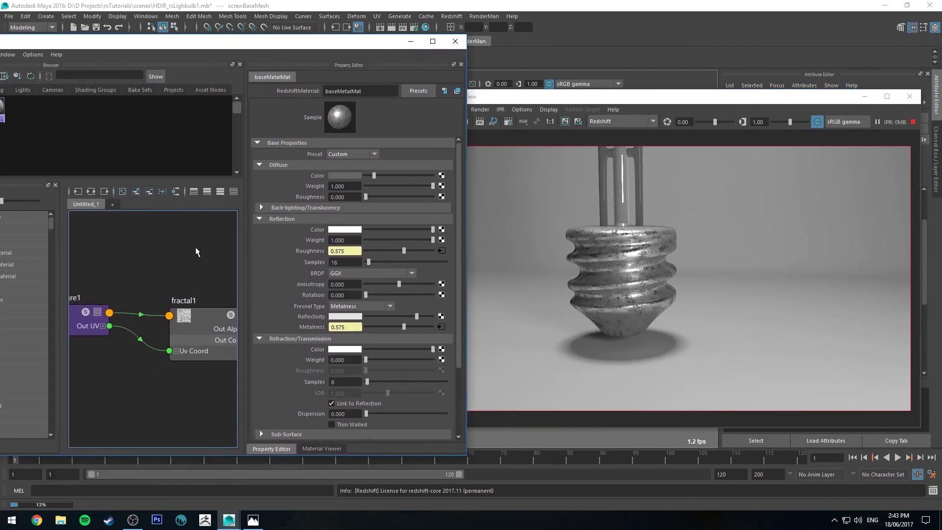
middle_click_drag(187, 261, 73, 229, "alt")
left_click(199, 297)
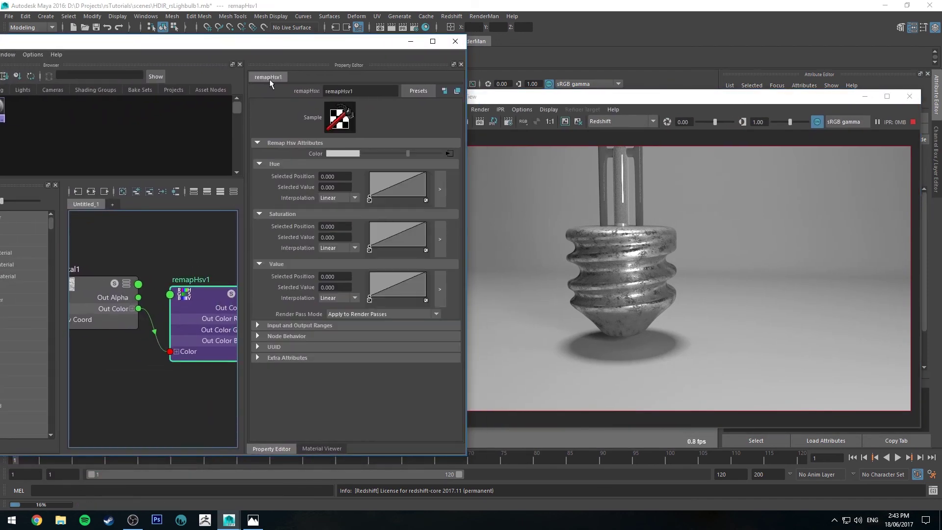
left_click_drag(314, 49, 303, 46)
left_click_drag(359, 296, 356, 290)
scroll(691, 280, "up", 5)
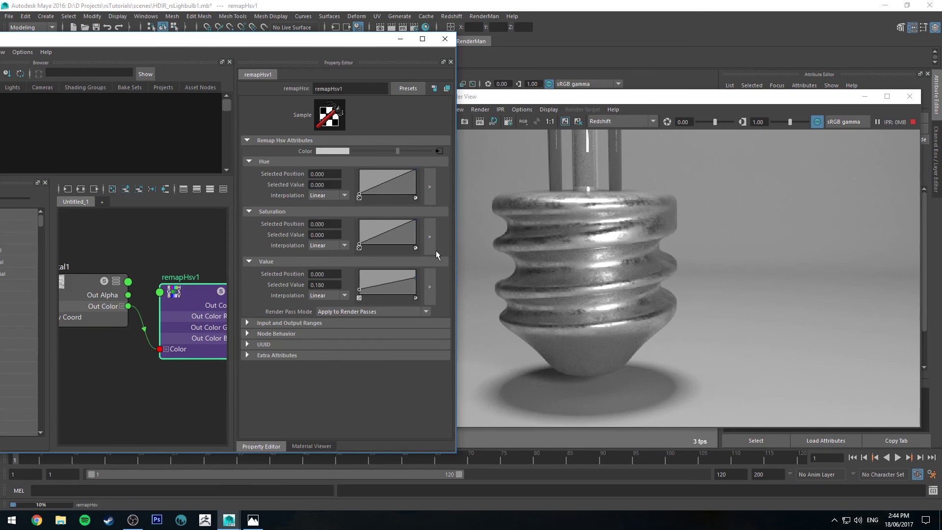
Step: Try lowering the end point of remapHsv1's Value curve to 0.32 and inspect the render up close
left_click_drag(415, 277, 418, 290)
scroll(731, 280, "up", 8)
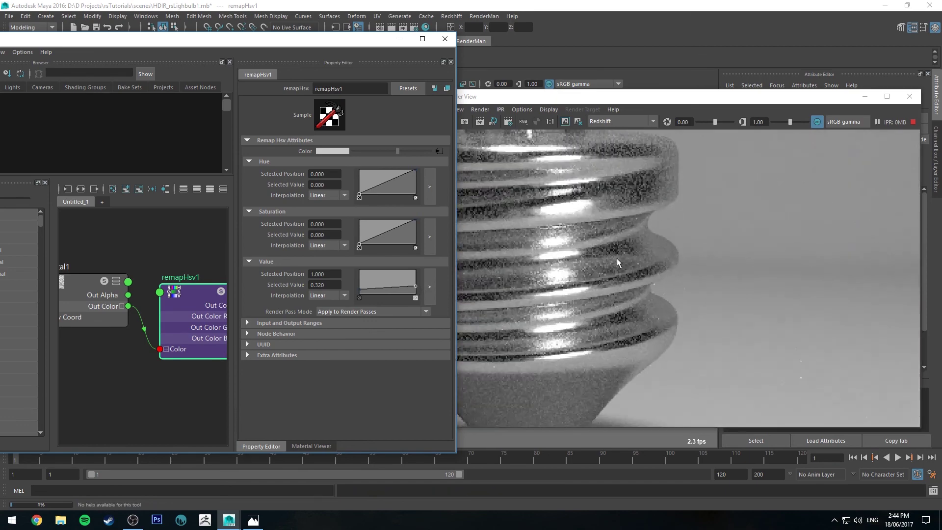
scroll(596, 240, "down", 2)
scroll(470, 284, "down", 2)
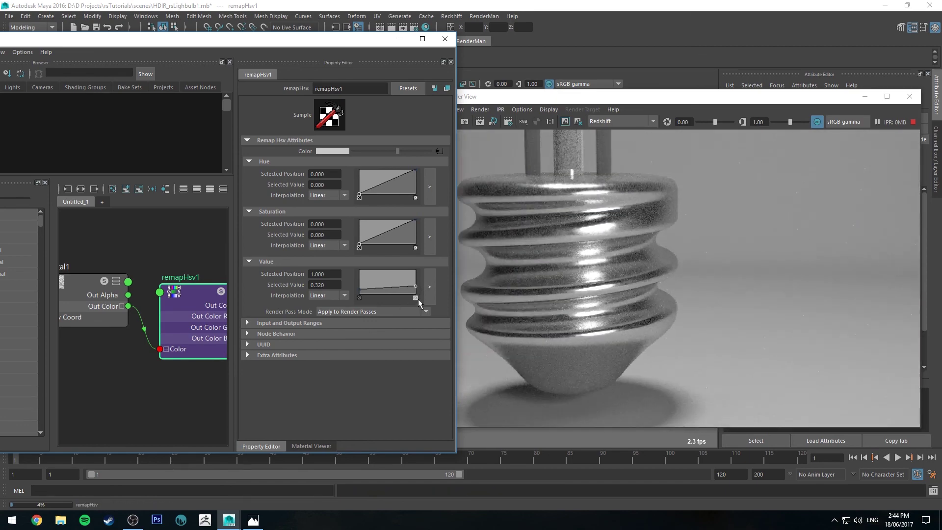
Step: Raise the end point of remapHsv1's Value curve to 0.86, checking the screw base render
left_click_drag(418, 288, 418, 281)
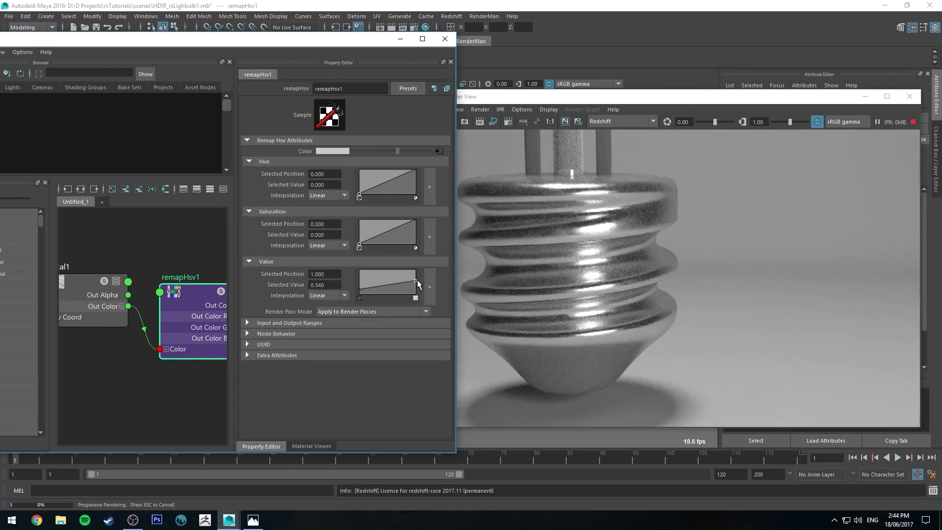
scroll(504, 269, "up", 3)
scroll(503, 269, "down", 2)
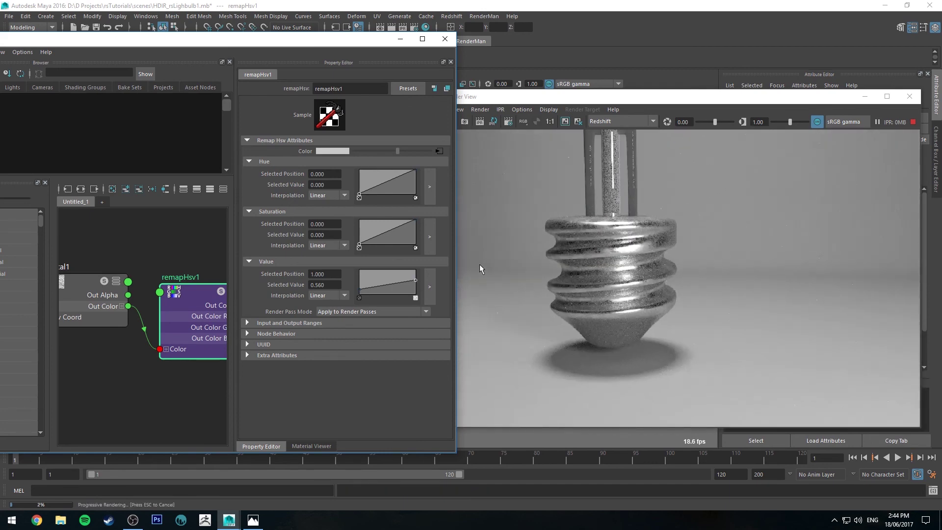
left_click_drag(417, 281, 416, 272)
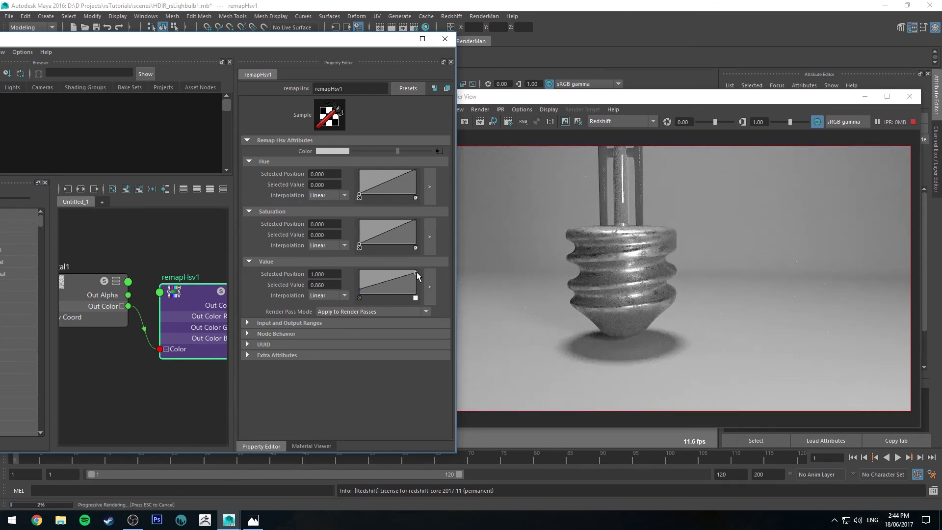
Step: Lower the start point of remapHsv1's Value curve and add a middle point at position 0.739 with value 0.42
mouse_move(359, 295)
left_mouse_down()
mouse_move(356, 284)
mouse_move(357, 293)
left_mouse_up()
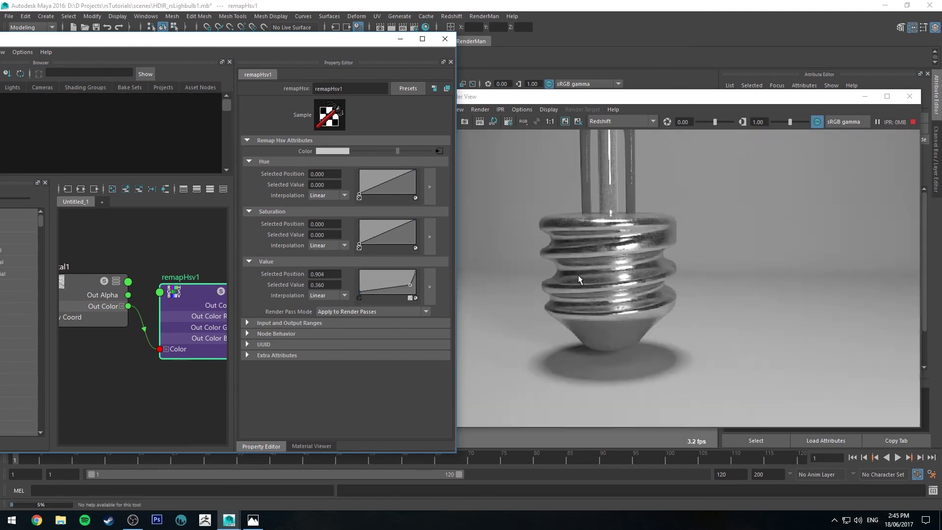
scroll(578, 275, "down", 3)
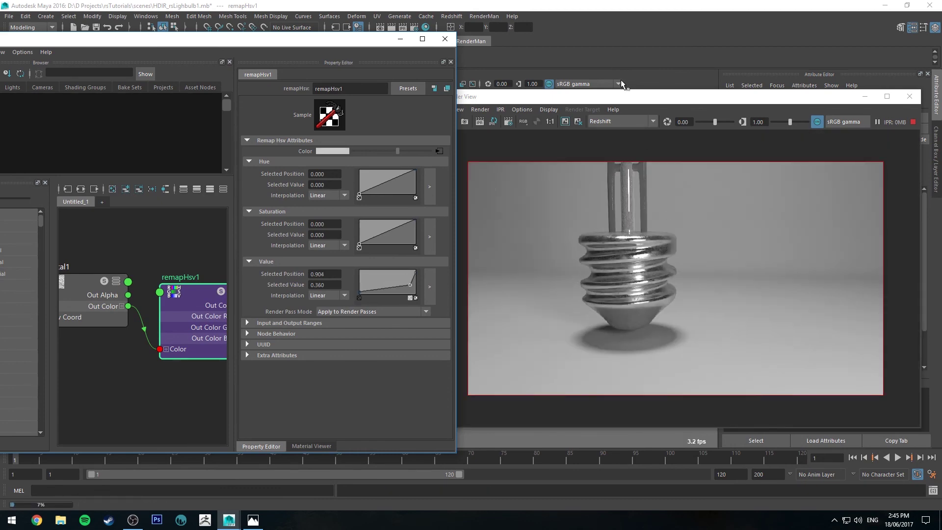
mouse_move(941, 98)
left_mouse_down()
mouse_move(752, 41)
mouse_move(197, 22)
mouse_move(439, 52)
mouse_move(307, 19)
mouse_move(727, 7)
mouse_move(896, 63)
mouse_move(941, 89)
left_mouse_up()
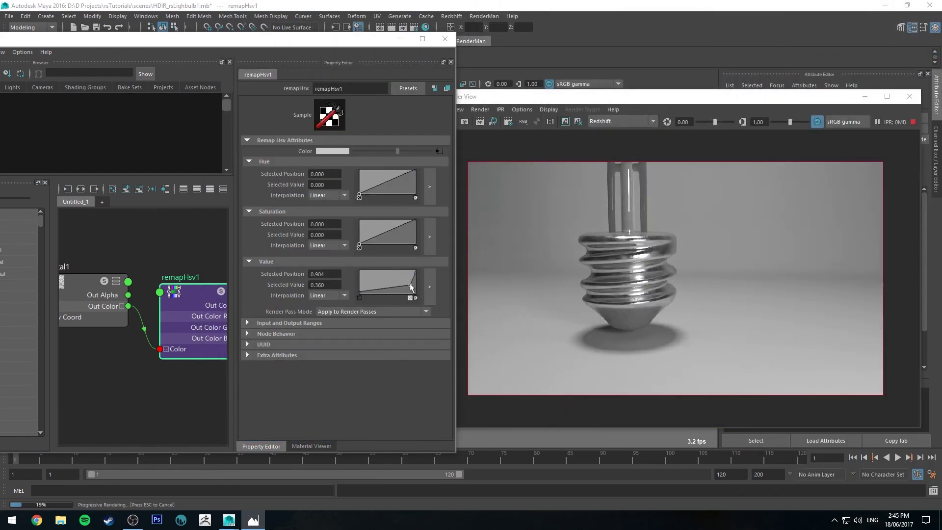
left_click_drag(416, 275, 416, 281)
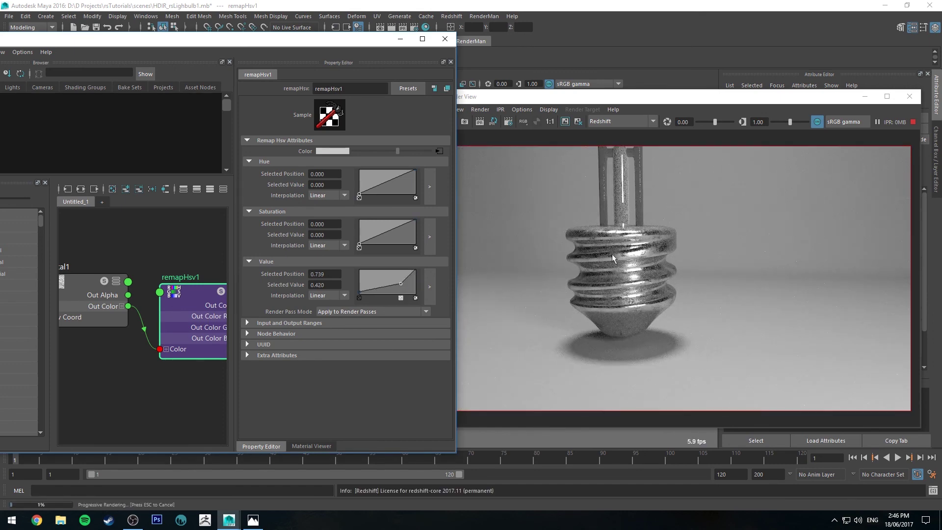
Step: Try a near-white diffuse color on baseMetalMat, and settle on a dark grey slightly darker than before
scroll(619, 249, "down", 3)
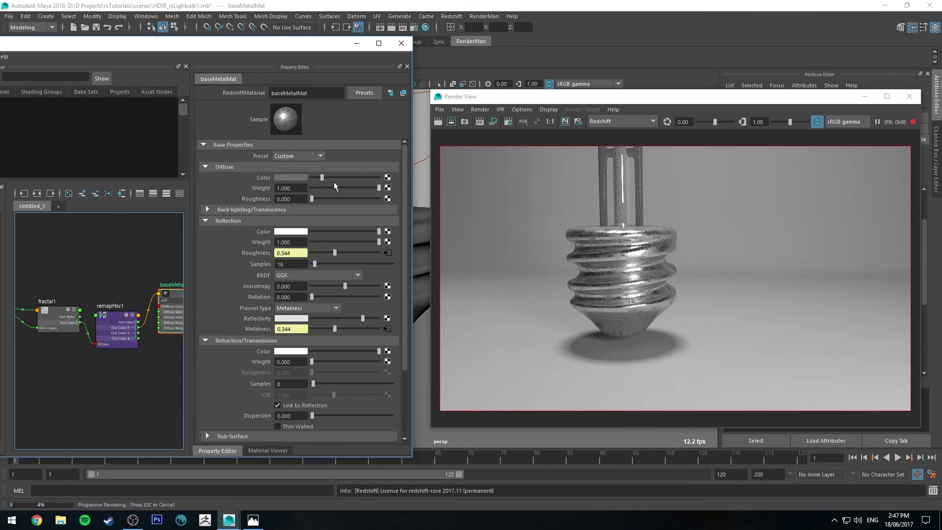
left_click_drag(335, 178, 363, 177)
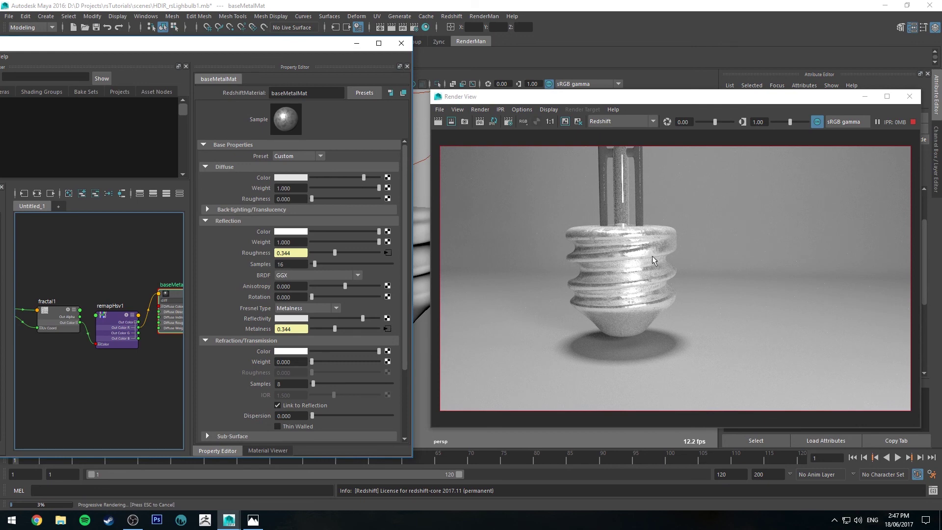
left_click_drag(363, 177, 317, 175)
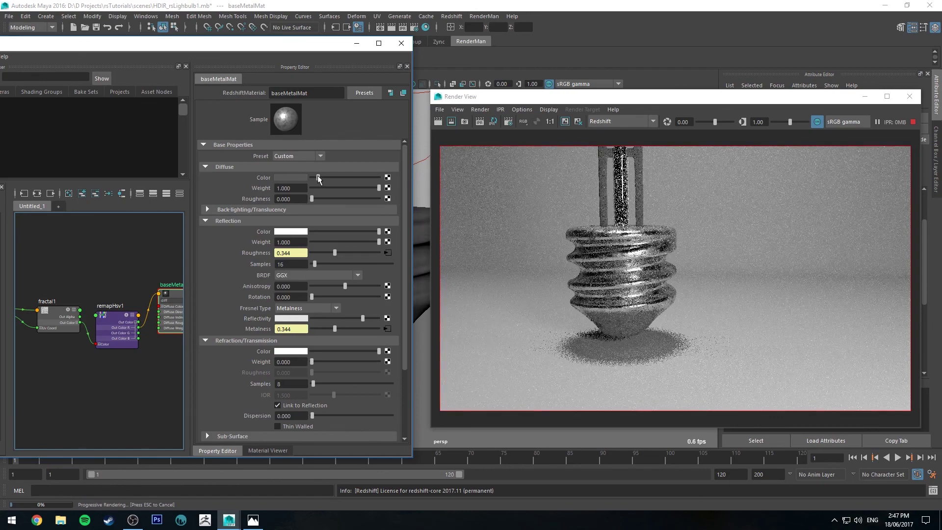
left_click(357, 43)
Step: Frame the full bulb from filament to screw base in the perspective view, and stop the IPR render
right_click_drag(331, 216, 310, 145, "alt")
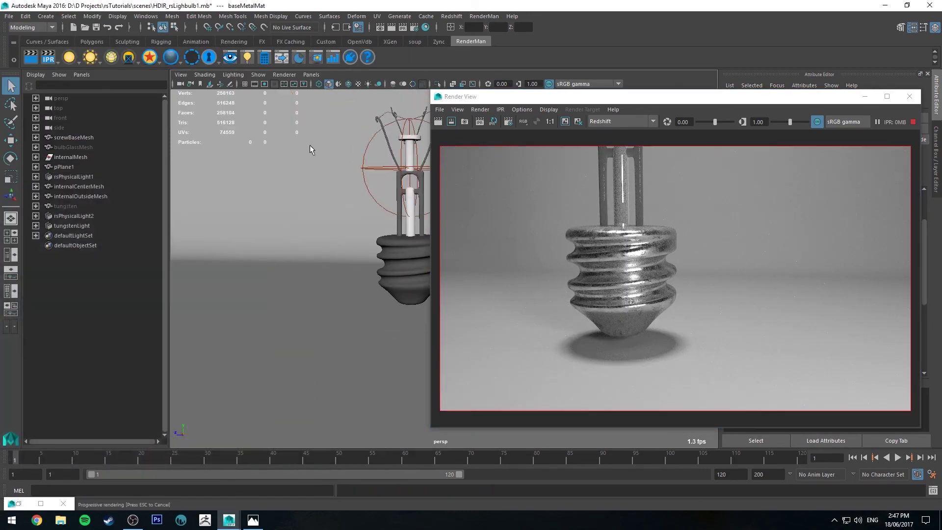
middle_click_drag(423, 183, 343, 231, "alt")
right_click_drag(342, 231, 342, 218, "alt")
middle_click_drag(343, 218, 367, 218, "alt")
left_click_drag(364, 218, 364, 217, "alt")
left_click(913, 122)
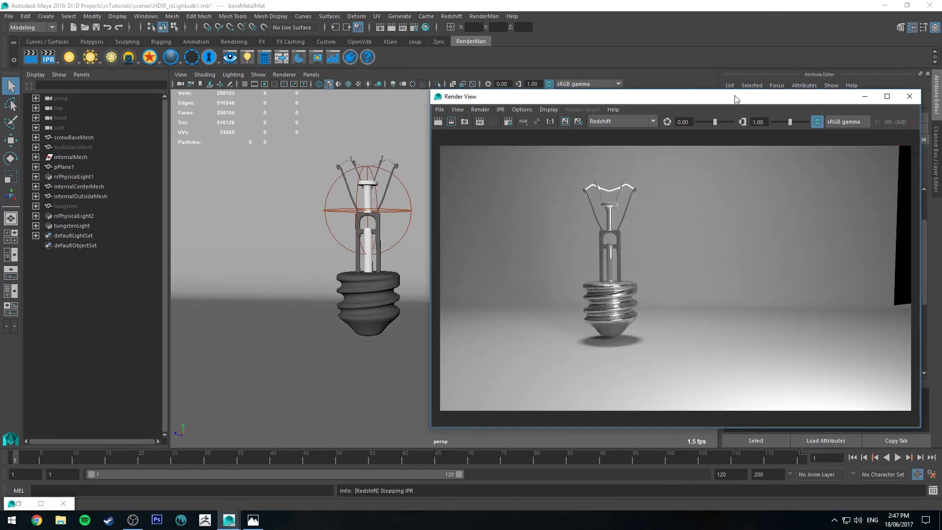
left_click_drag(736, 99, 941, 147)
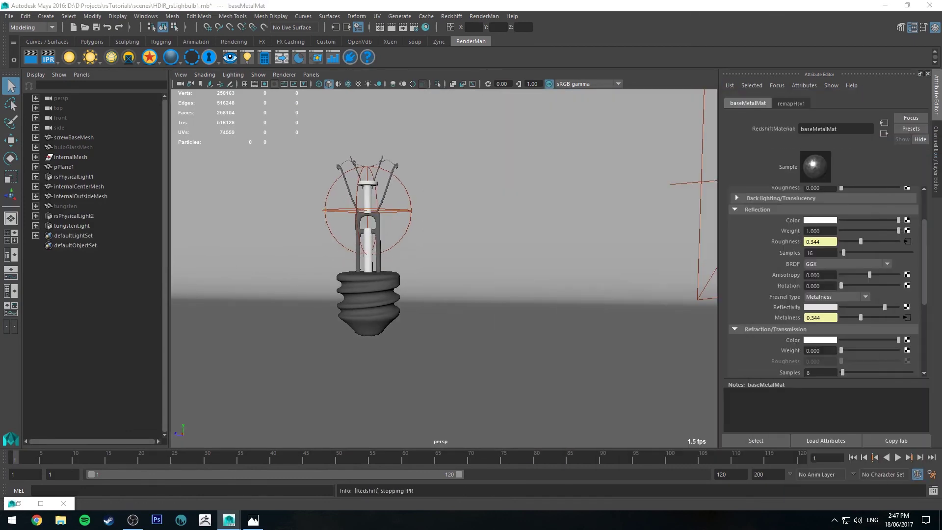
Step: Unhide bulbGlassMesh and restart the IPR render with the whole glass bulb in frame
left_click(74, 146)
key("shift+h")
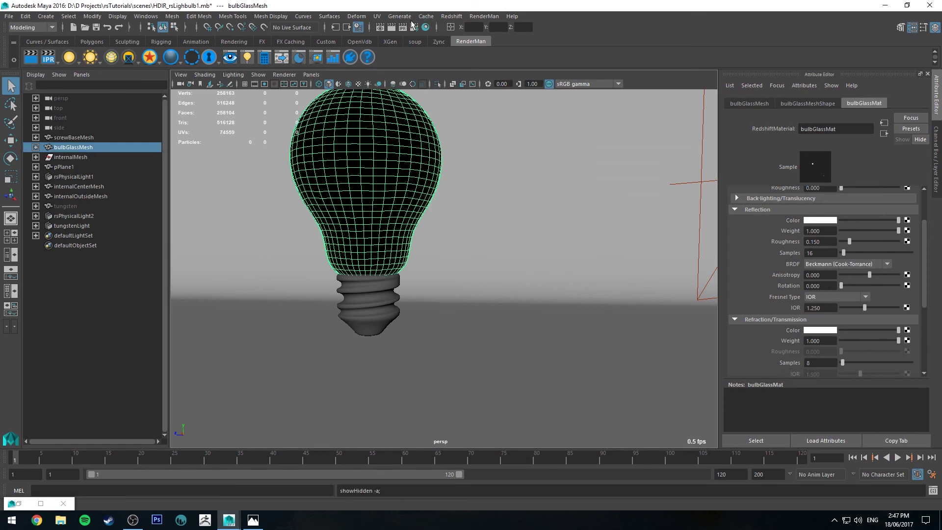
left_click_drag(941, 135, 591, 101)
middle_click_drag(320, 185, 304, 233, "alt")
right_click_drag(304, 232, 303, 195, "alt")
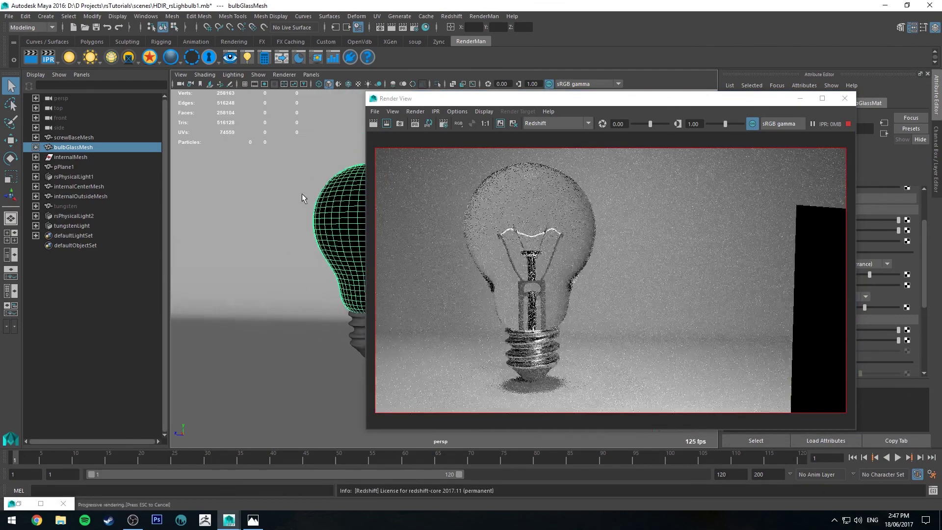
Step: Hide the area lights rsPhysicalLight2 and rsPhysicalLight1 so that only tungstenLight illuminates the scene
left_click_drag(602, 101, 941, 128)
left_click(608, 289)
key("ctrl+h")
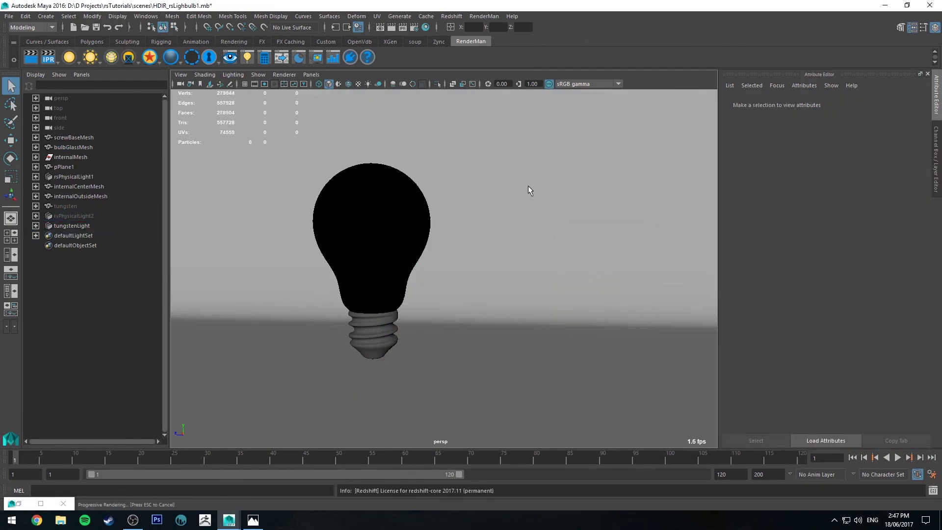
scroll(529, 191, "down", 5)
left_click(434, 209)
key("ctrl+h")
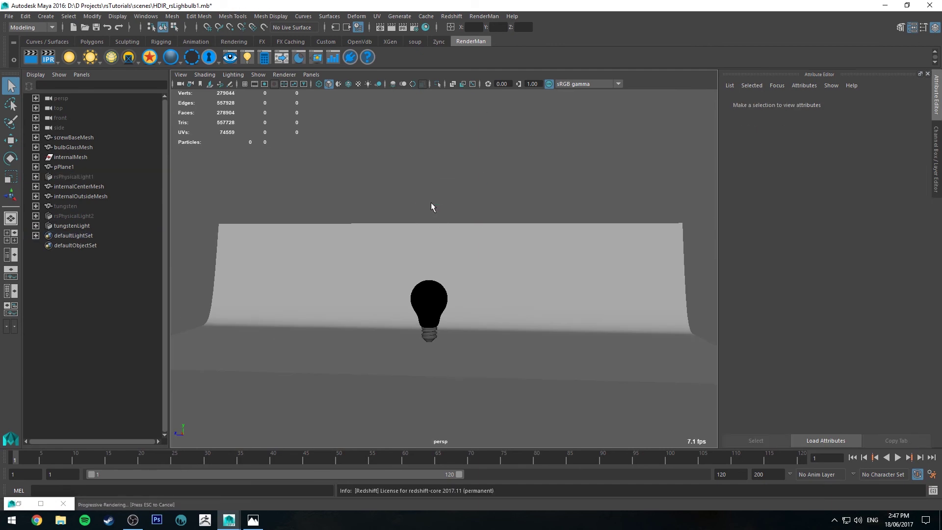
Step: Frame the bulb against the backdrop and examine the IPR render lit only by tungstenLight
scroll(505, 299, "up", 5)
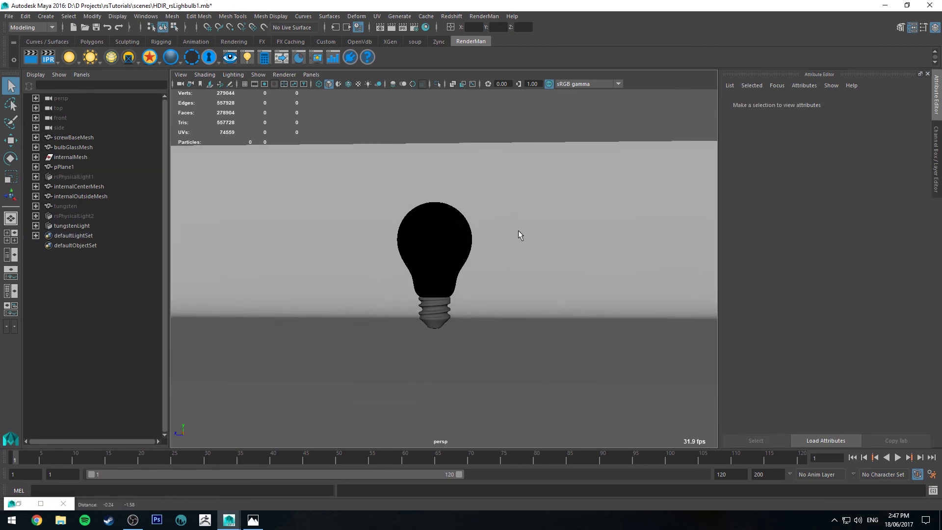
right_click_drag(521, 231, 563, 250, "alt")
left_click(403, 27)
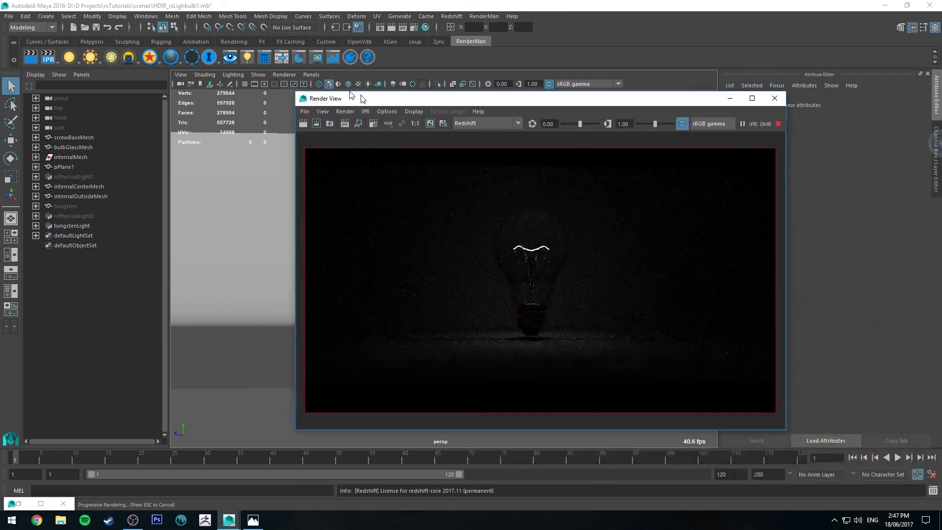
left_click_drag(360, 95, 268, 98)
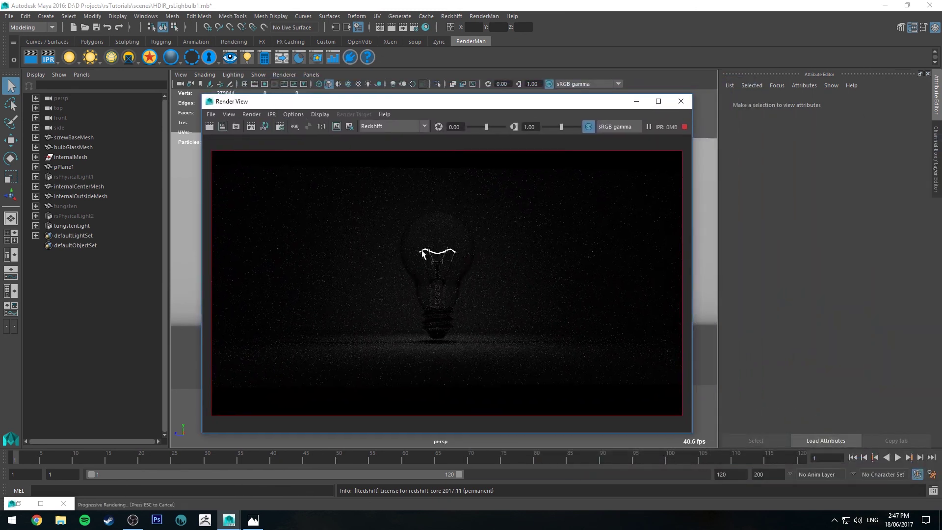
scroll(442, 266, "up", 2)
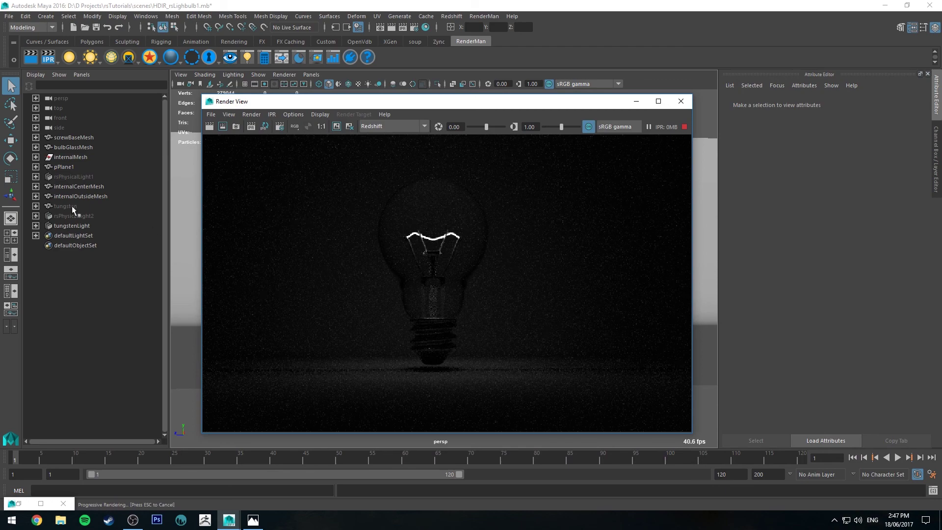
Step: Raise tungstenLight's Intensity Multiplier to about 3008 and switch its intensity mode to Temperature
left_click(76, 228)
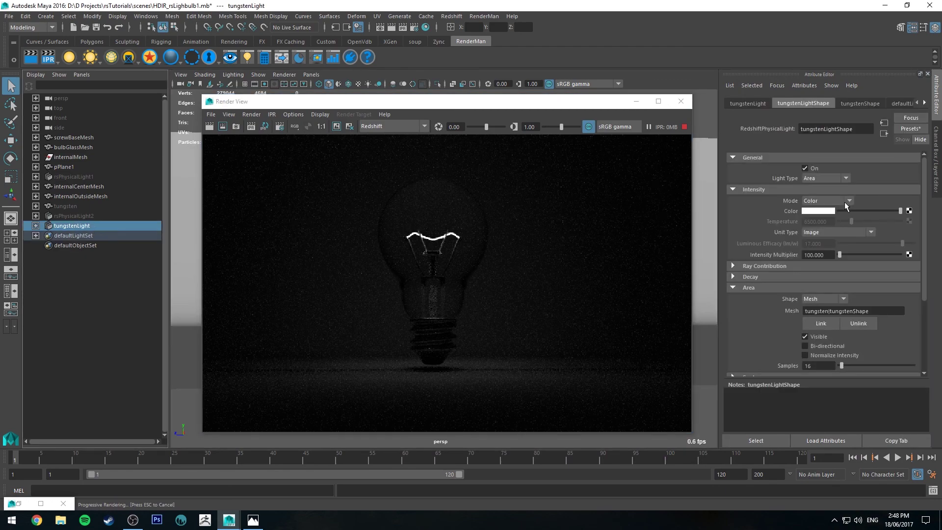
left_click_drag(847, 254, 857, 255)
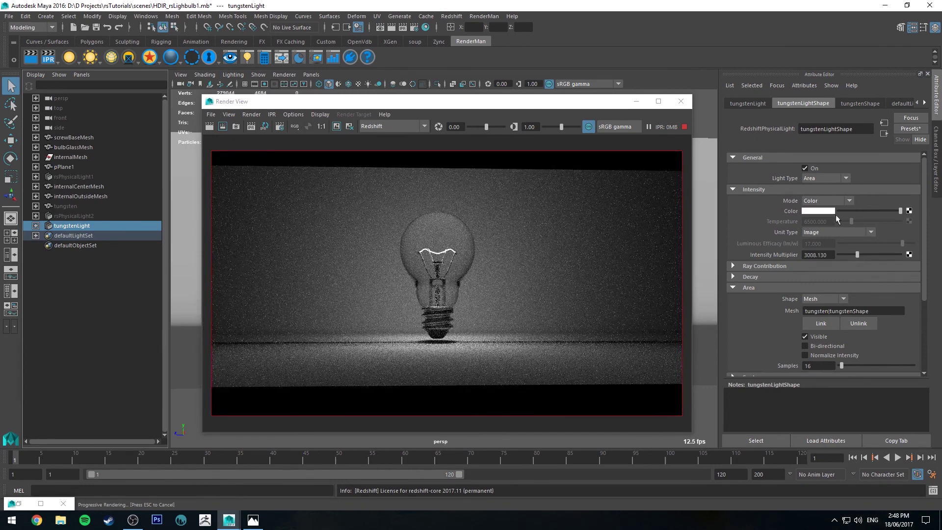
left_click(848, 201)
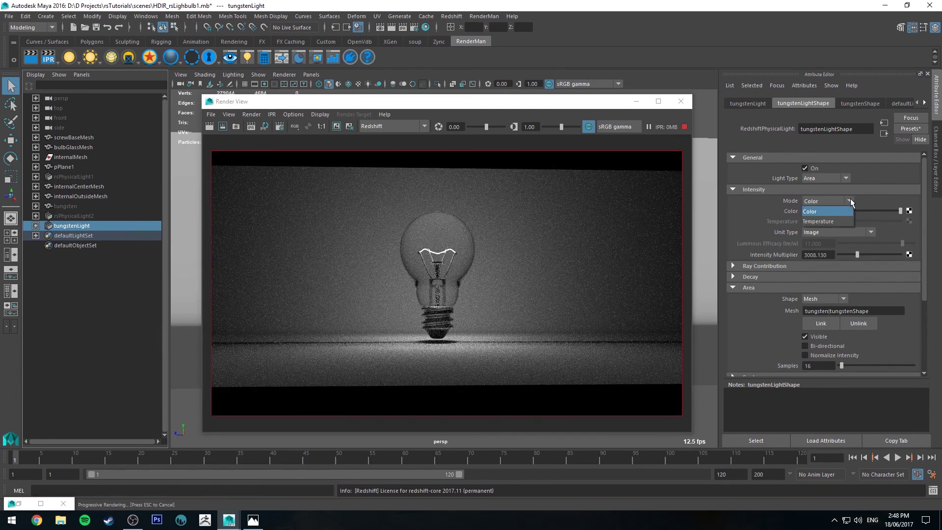
left_click(837, 221)
Step: Try temperatures of 3500 and 2500 on tungstenLight, and settle on 3000
double_click(829, 222)
type("3500")
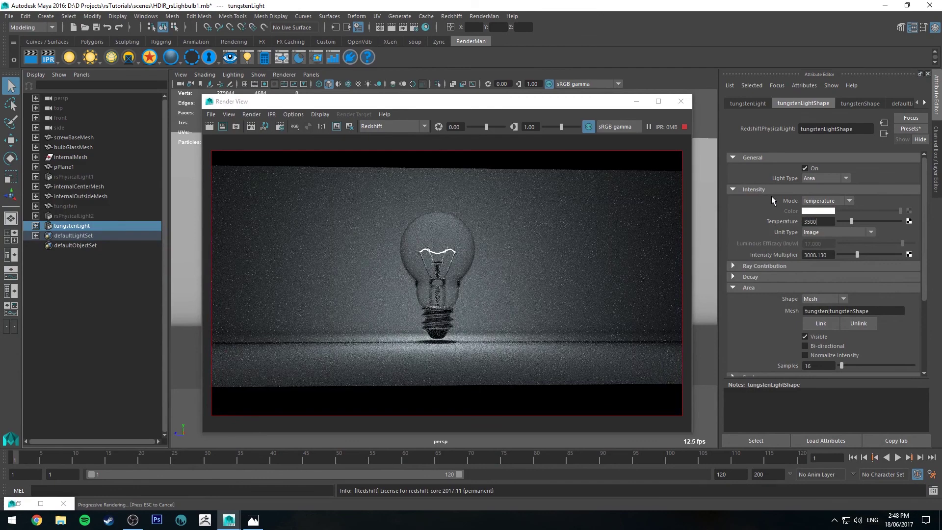
key("Return")
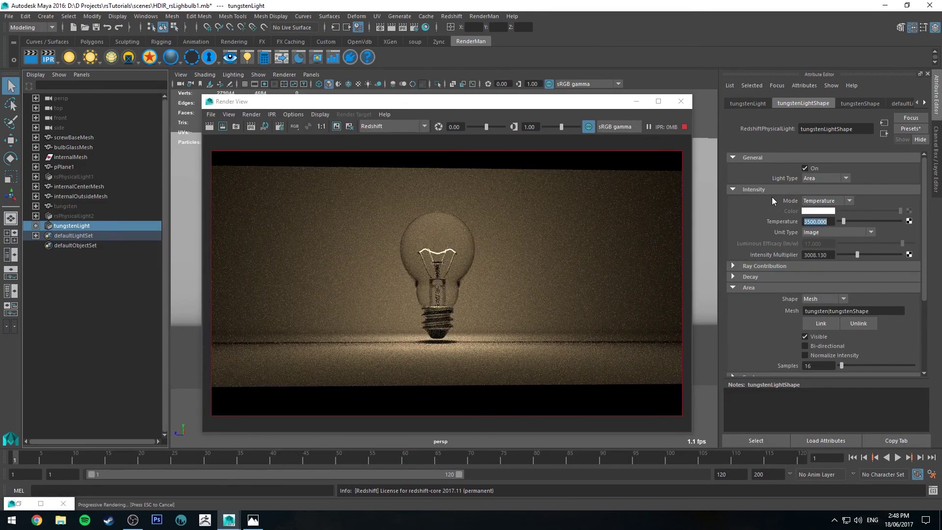
type("00")
key("Return")
type("2500")
key("Return")
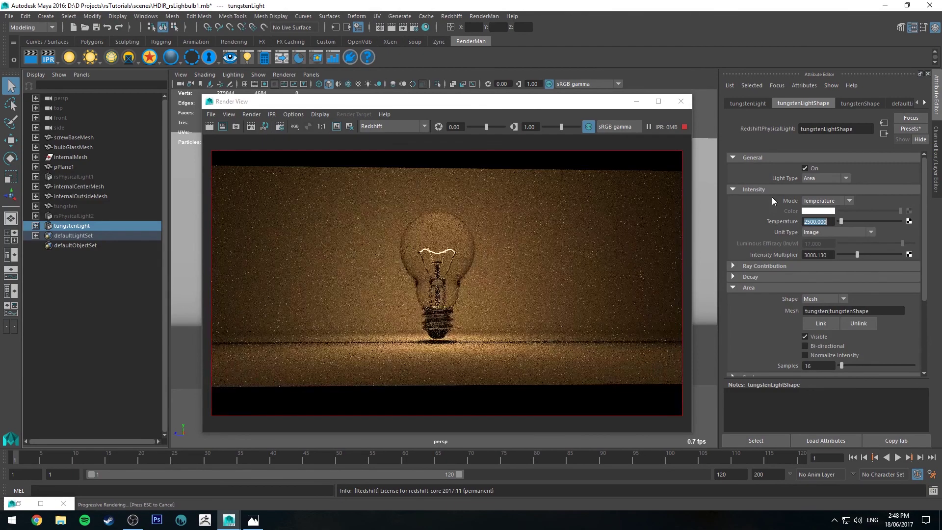
type("3000")
key("Return")
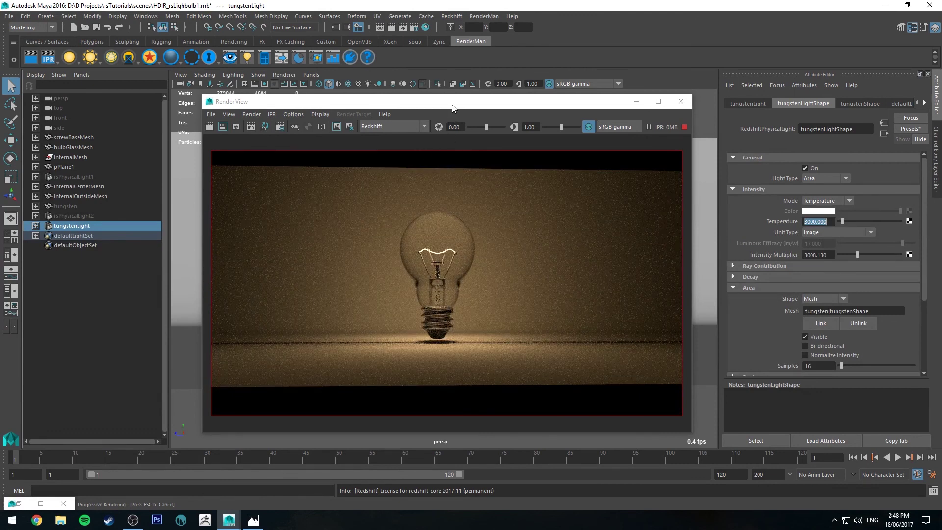
Step: Select the glass bulb from the render and show the attributes of its bulbGlassMat material
left_click_drag(453, 108, 427, 109)
left_click(432, 220)
left_click(856, 103)
scroll(782, 236, "up", 3)
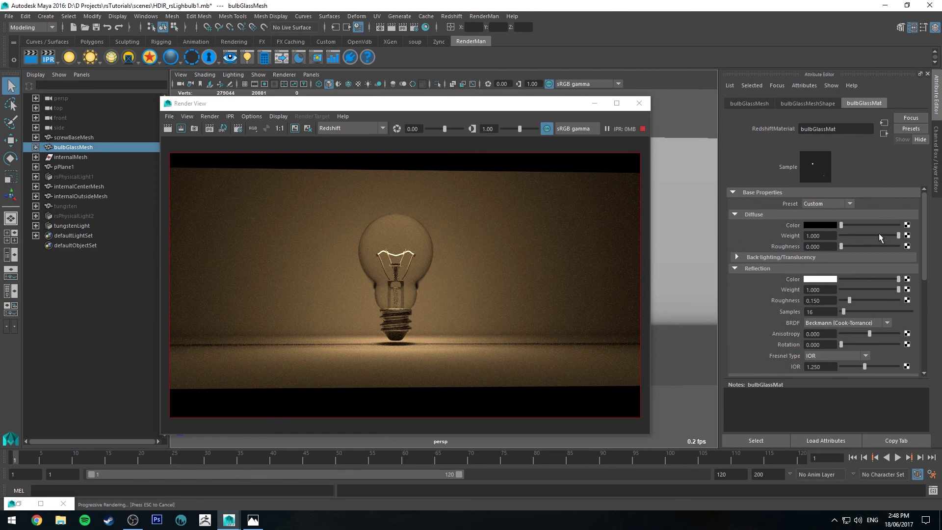
Step: Try a reflection roughness of 1.000 on bulbGlassMat and check the glass in the render
left_click_drag(863, 300, 900, 300)
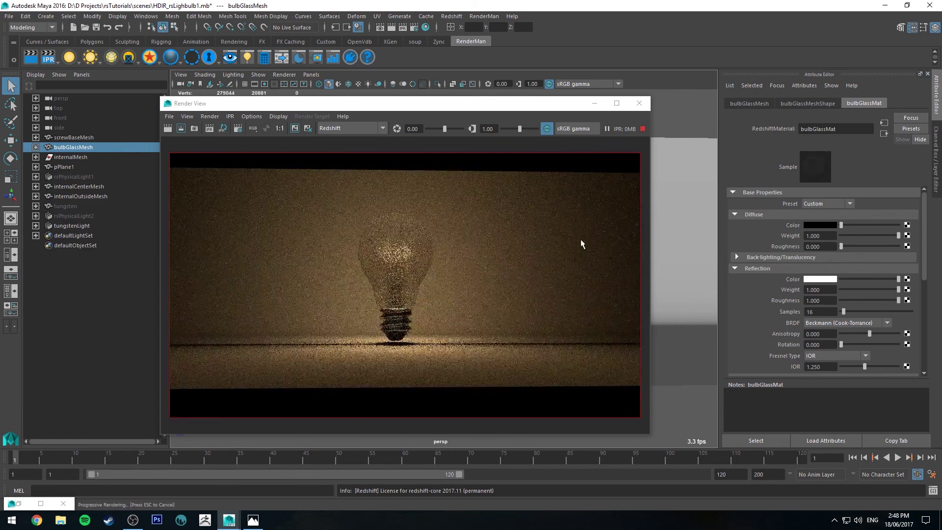
scroll(774, 267, "down", 5)
scroll(763, 246, "up", 3)
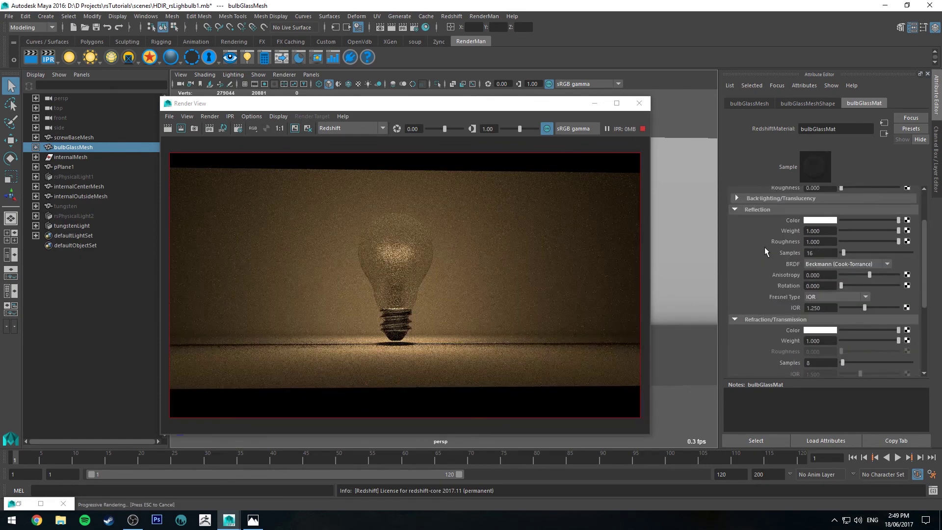
Step: Try unlinking bulbGlassMat's refraction from its reflection with a refraction roughness of 0.643, and restore the link
scroll(799, 311, "down", 3)
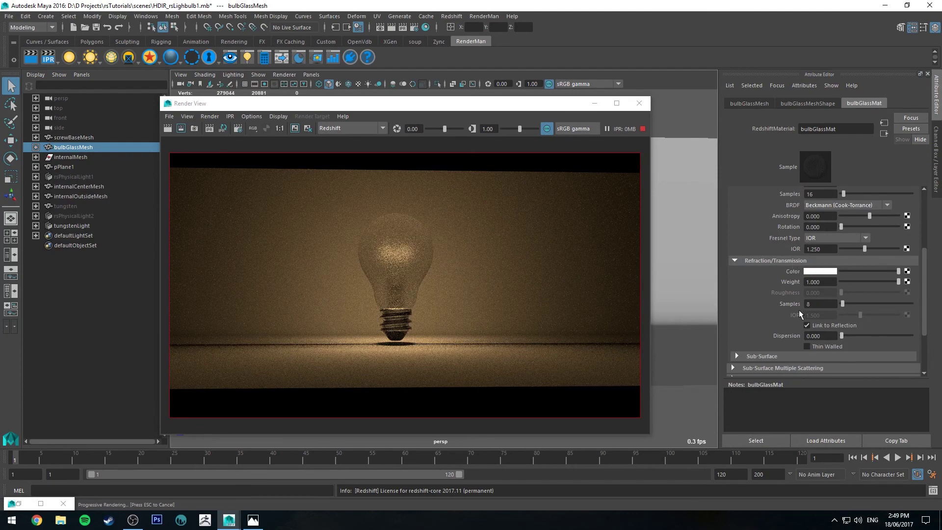
left_click(807, 325)
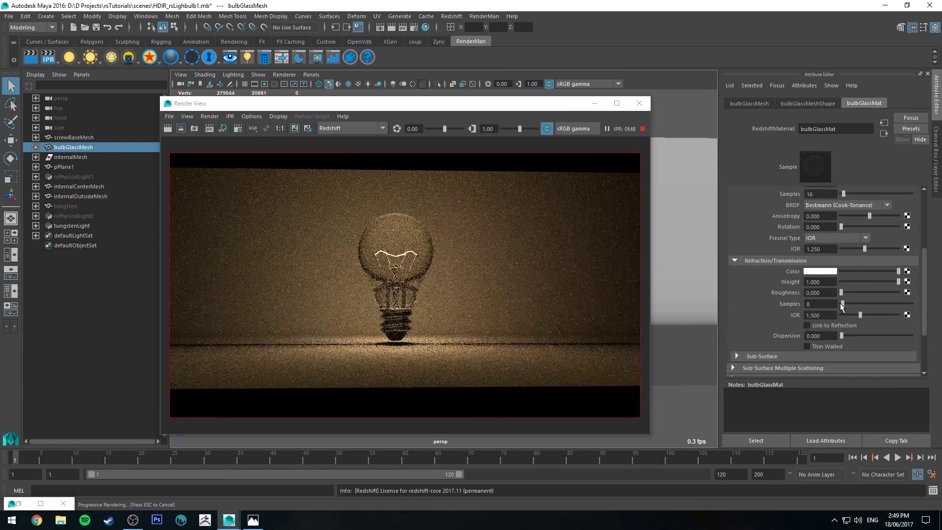
left_click_drag(840, 293, 876, 286)
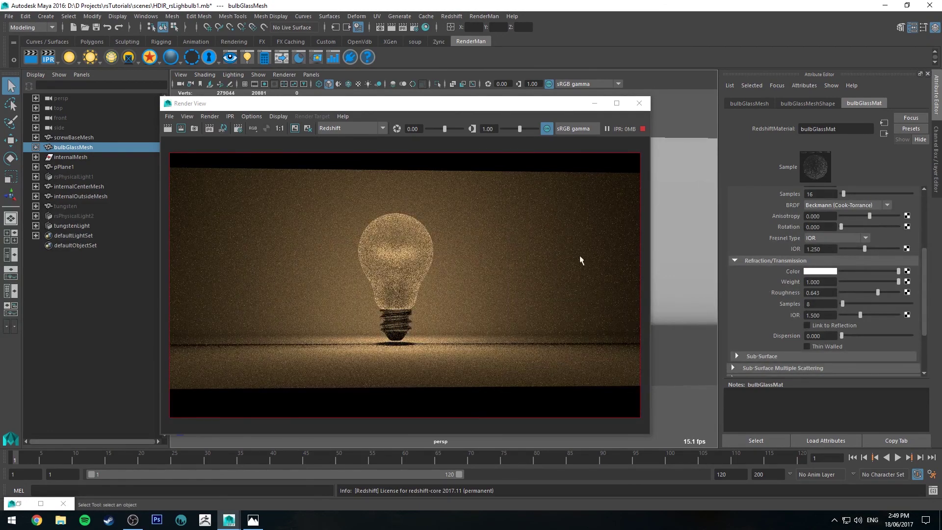
left_click(824, 324)
Step: Try a reflection roughness of 0.15 on bulbGlassMat, and settle on 0.2
scroll(844, 290, "up", 3)
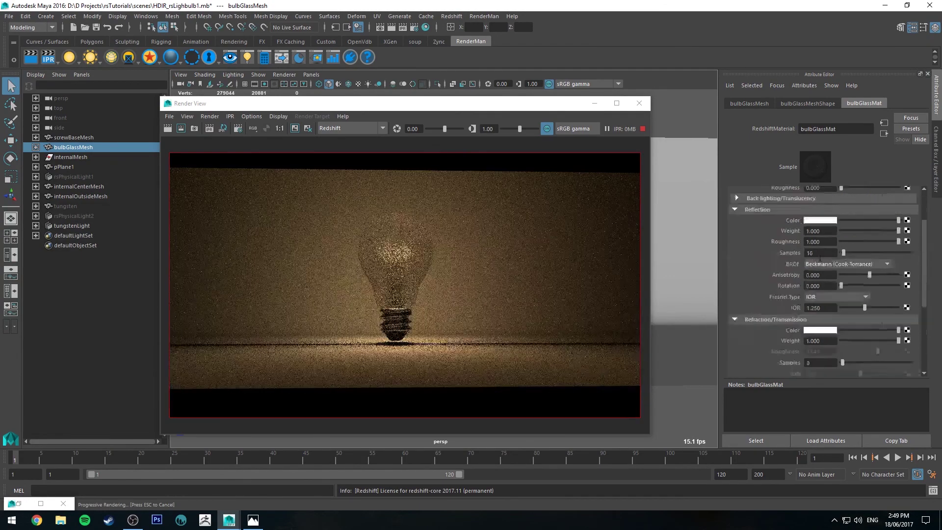
double_click(814, 271)
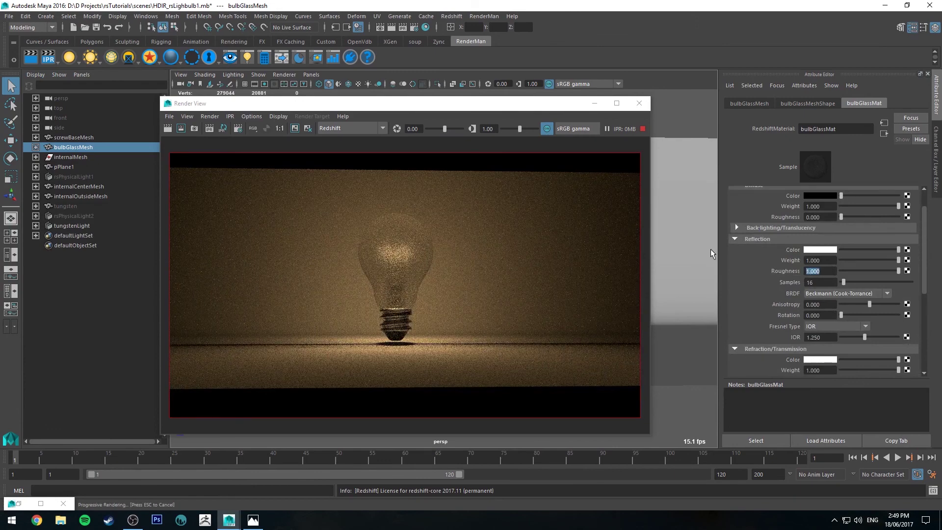
type("0.15")
key("Return")
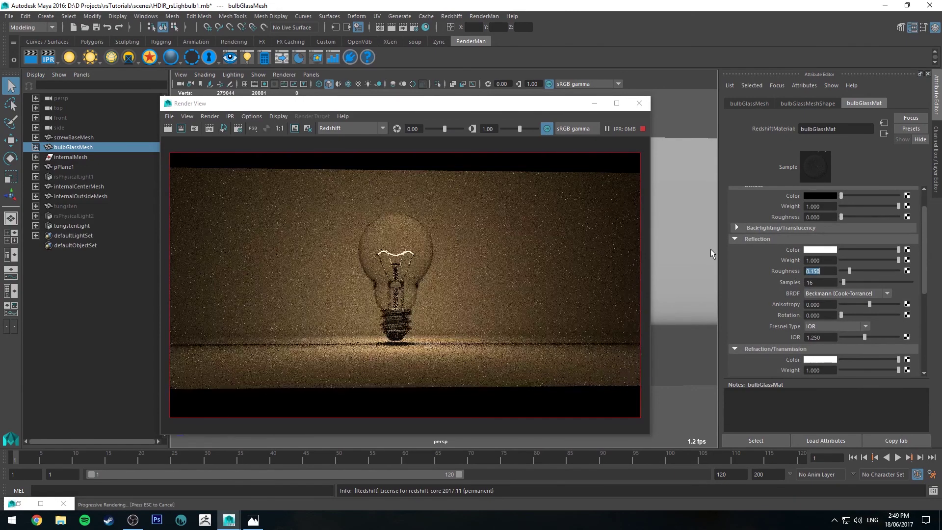
type(".")
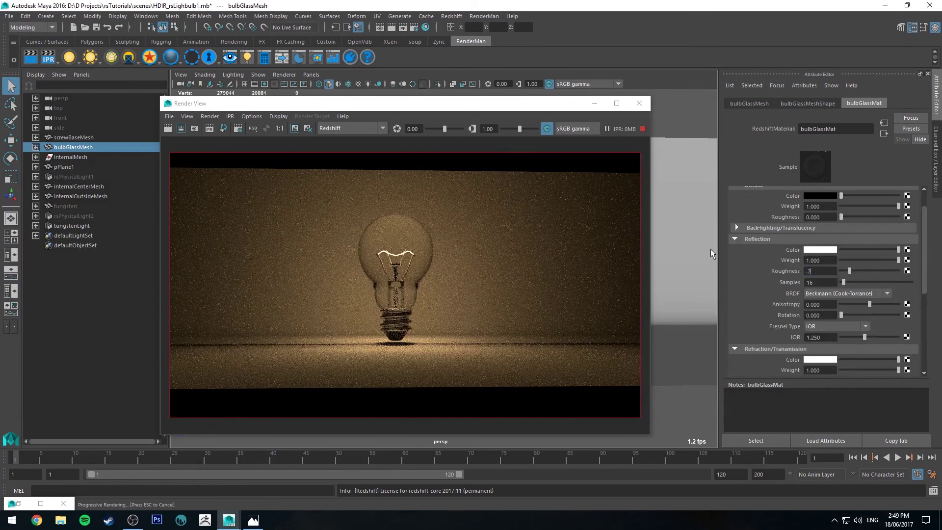
type("2")
key("Return")
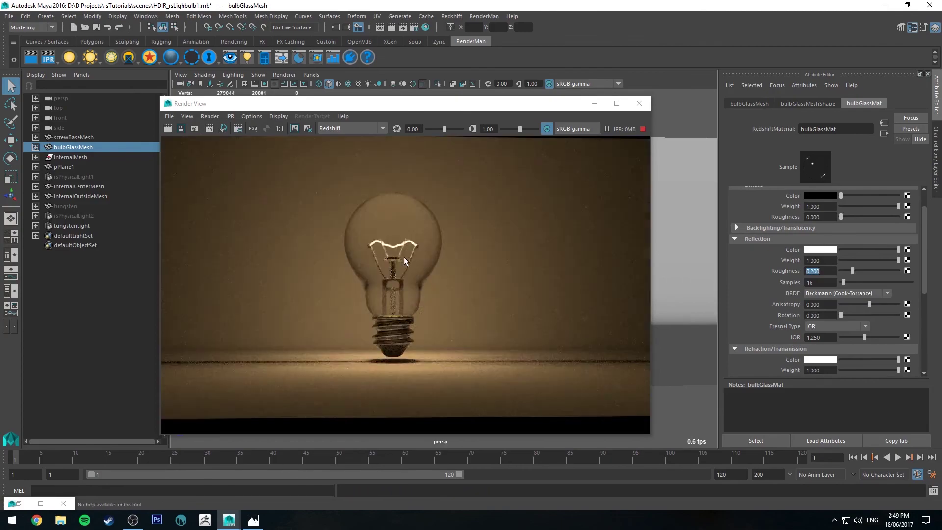
Step: Frame the bulb closer, inspect its glass and filament in the IPR render, and put the render away
left_click_drag(435, 104, 941, 118)
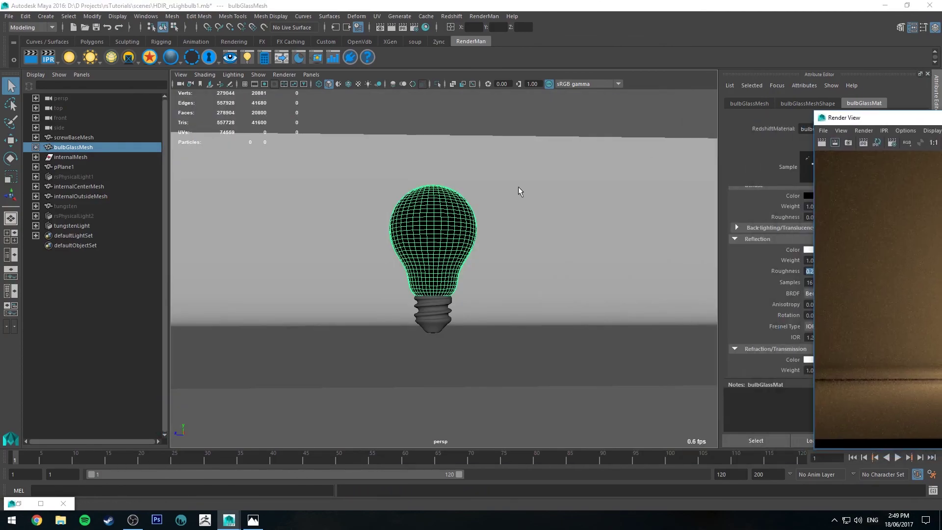
right_click_drag(518, 186, 561, 256, "alt")
middle_click_drag(562, 217, 564, 245, "alt")
left_click_drag(873, 117, 423, 87)
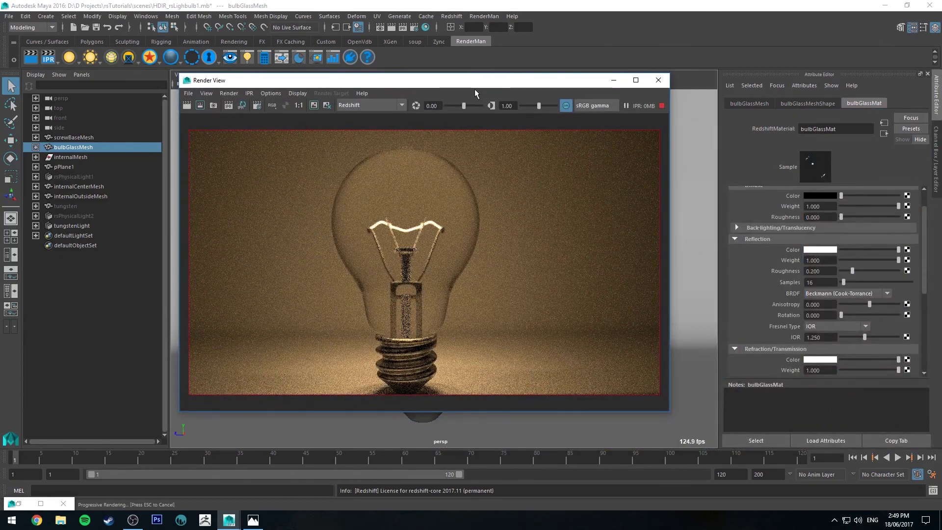
left_click_drag(477, 86, 0, 115)
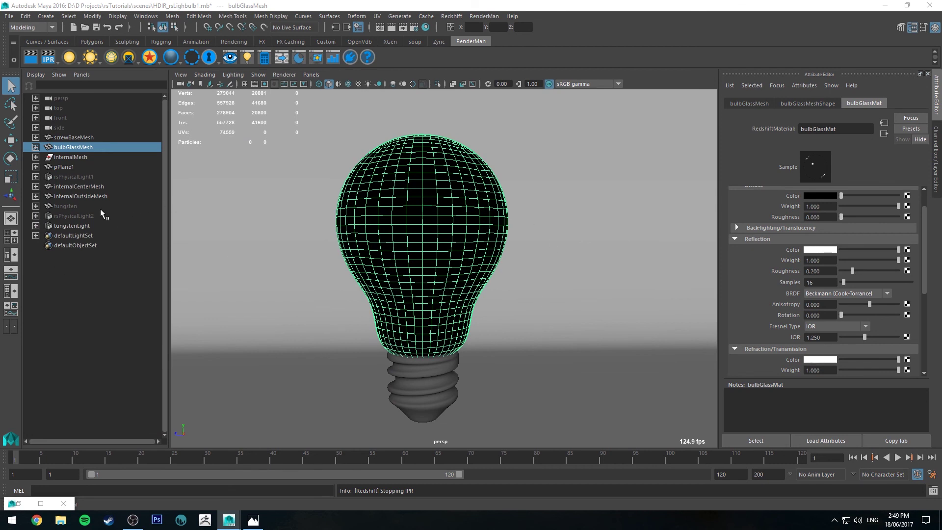
Step: Enable caustic photon emission on tungstenLight's physical light shape
left_click(84, 226)
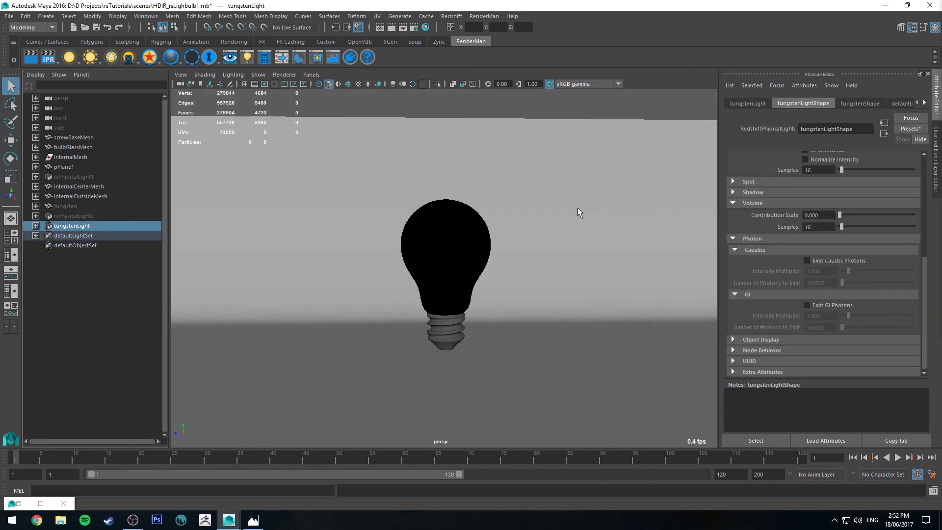
left_click(443, 234)
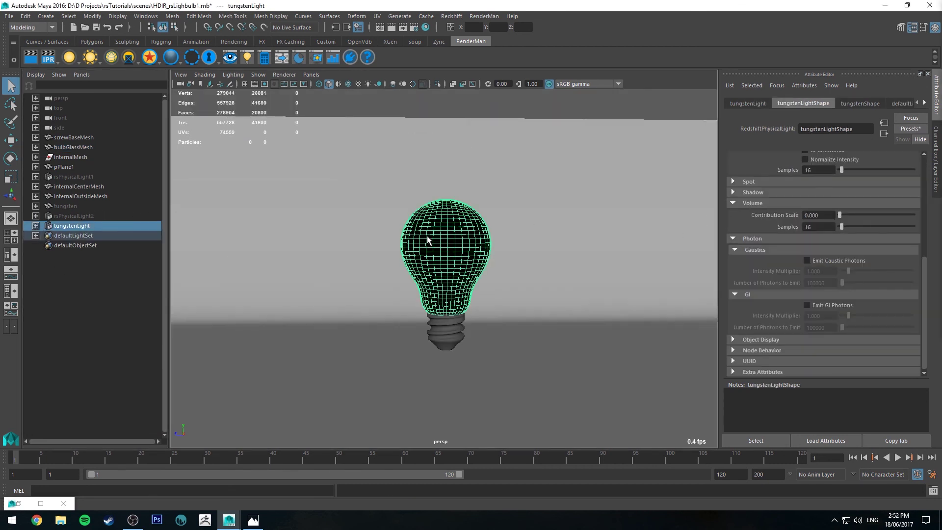
left_click(87, 226)
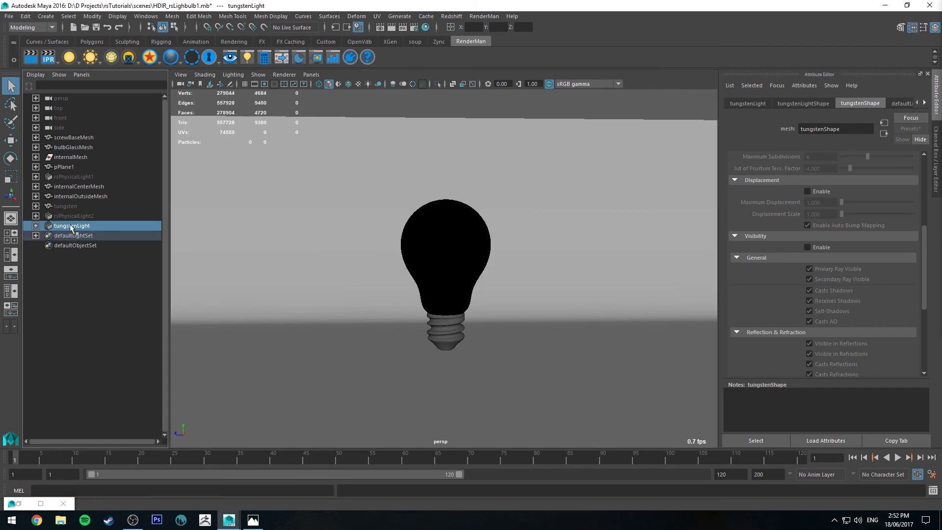
left_click(802, 102)
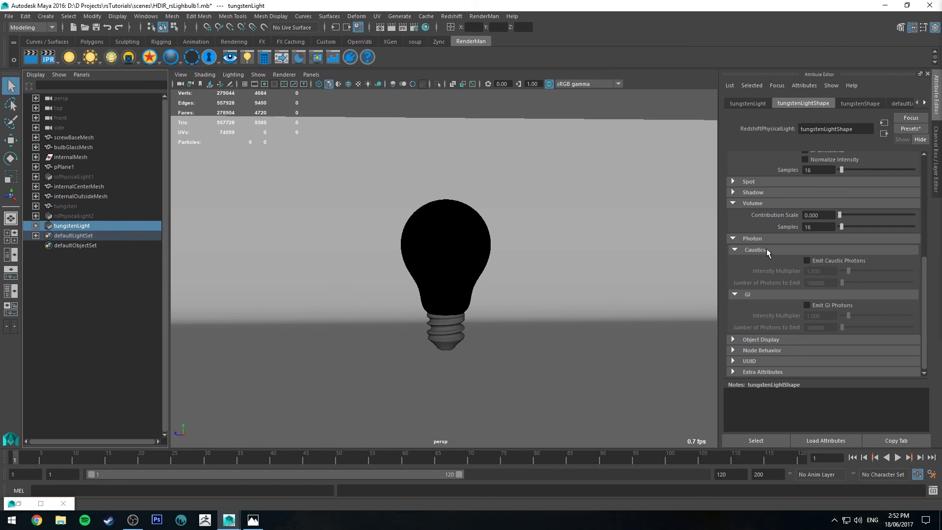
left_click(817, 263)
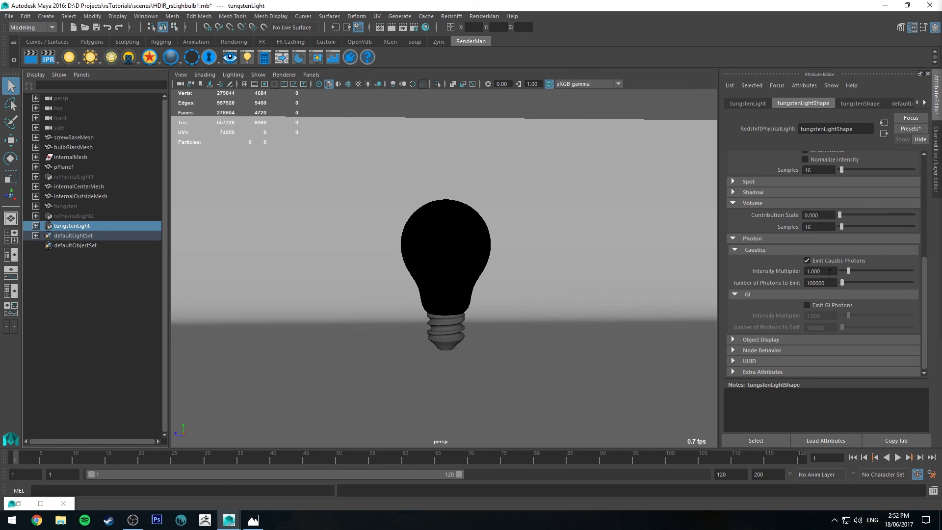
Step: Enable the Redshift visibility settings on bulbGlassMesh's shape and check its caustic photon options
left_click(449, 213)
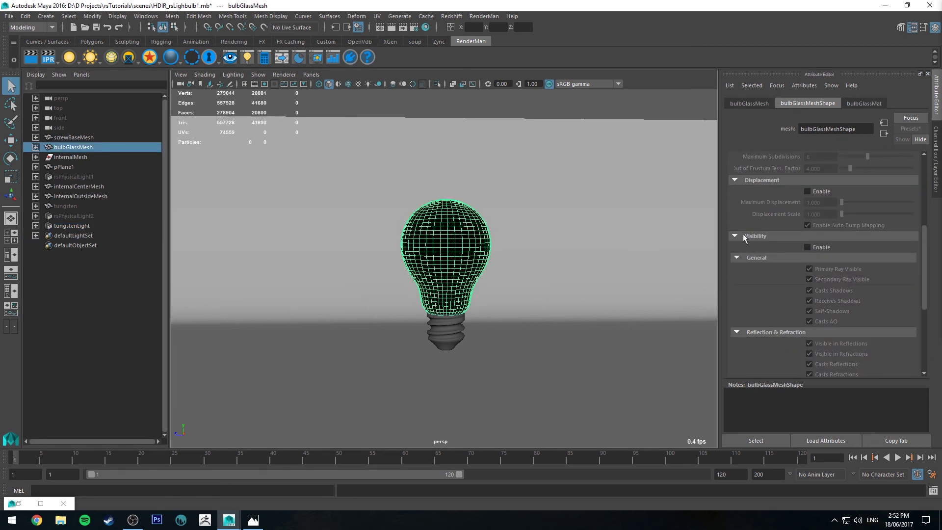
left_click(825, 249)
scroll(755, 202, "down", 5)
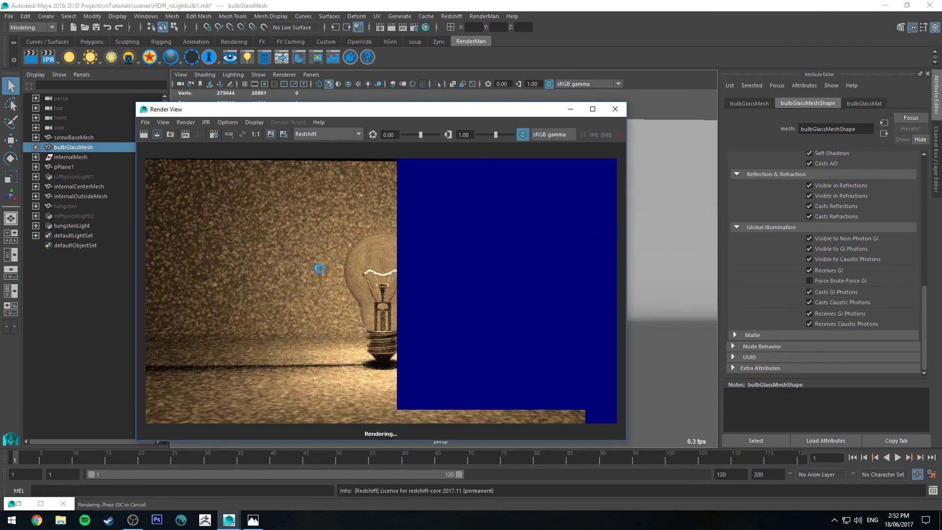
Step: Set the maximum number of GI photons to 800 in the Redshift photon settings and render the frame
left_click(413, 28)
left_click_drag(435, 78, 580, 75)
left_click(662, 137)
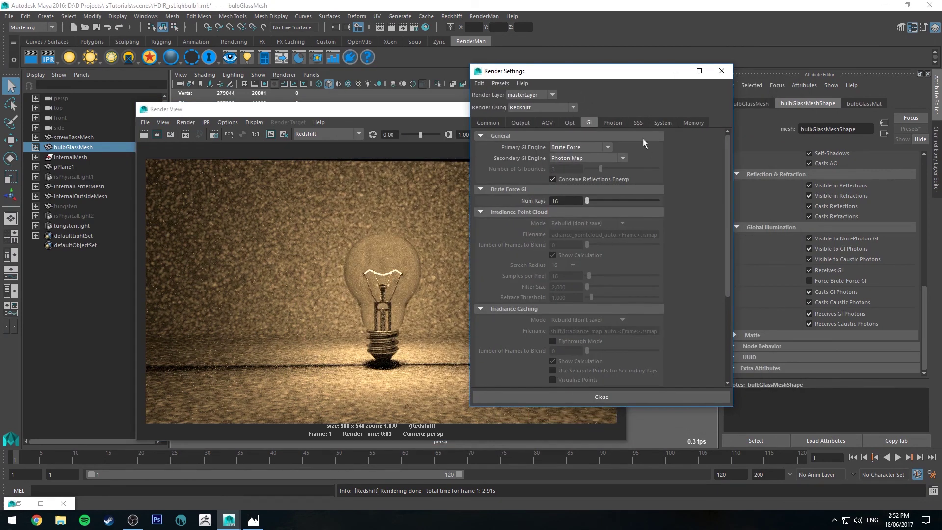
left_click(612, 123)
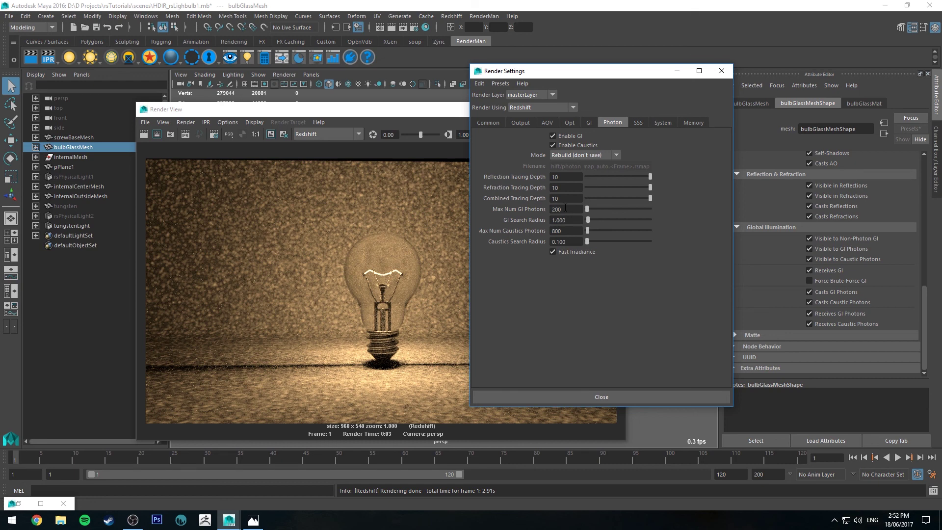
double_click(565, 207)
type("800")
key("Return")
left_click(390, 26)
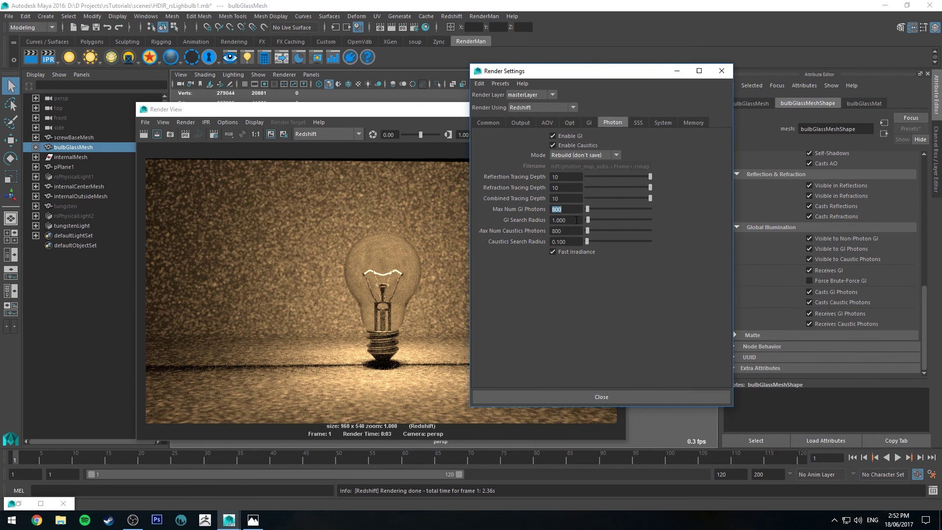
Step: Try a caustics search radius of 0.5 in the photon settings and render the frame again
double_click(565, 220)
double_click(578, 241)
type("0.5")
key("Return")
left_click(391, 28)
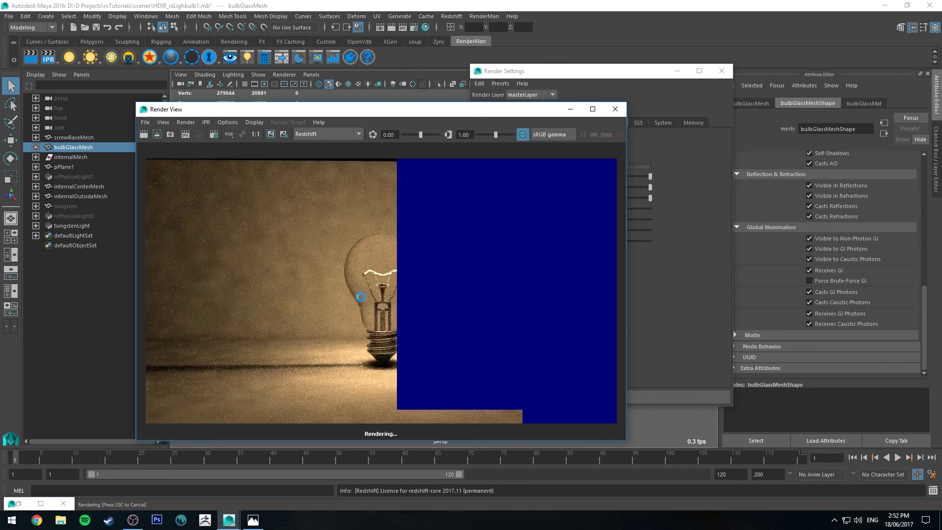
Step: Try a caustics search radius of 0.8 and render the bulb to compare the noise
left_click(646, 71)
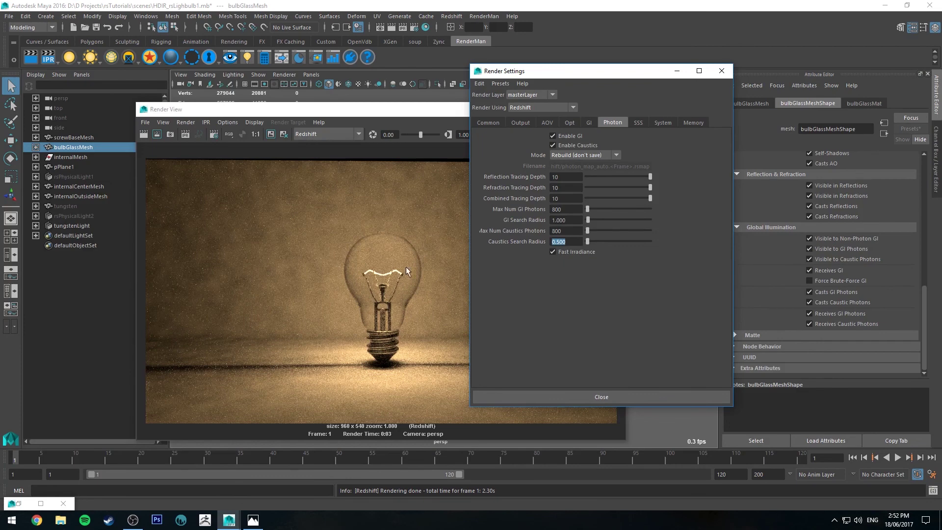
type("1")
key("Return")
left_click(144, 134)
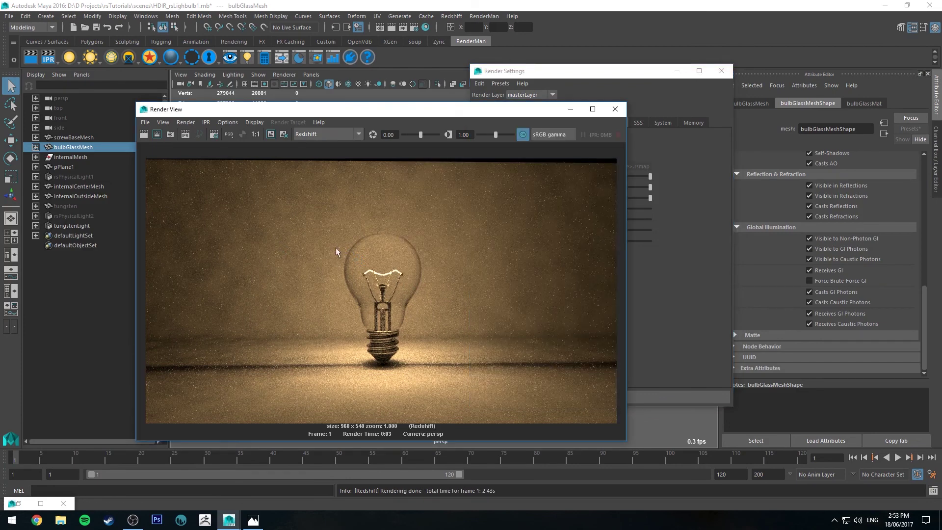
Step: Set the caustics search radius to 1.2, render the frame and check the bulb in the result
left_click(614, 70)
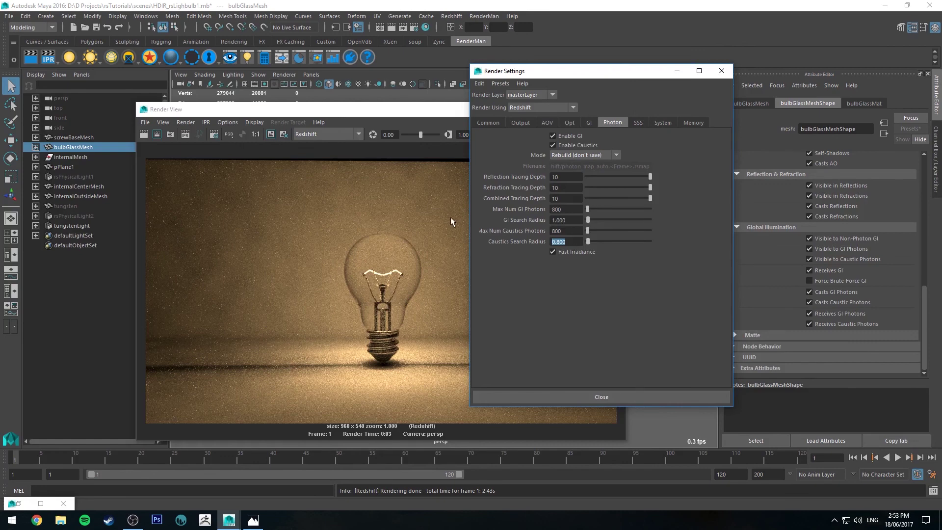
type("1.2")
key("Return")
left_click(391, 28)
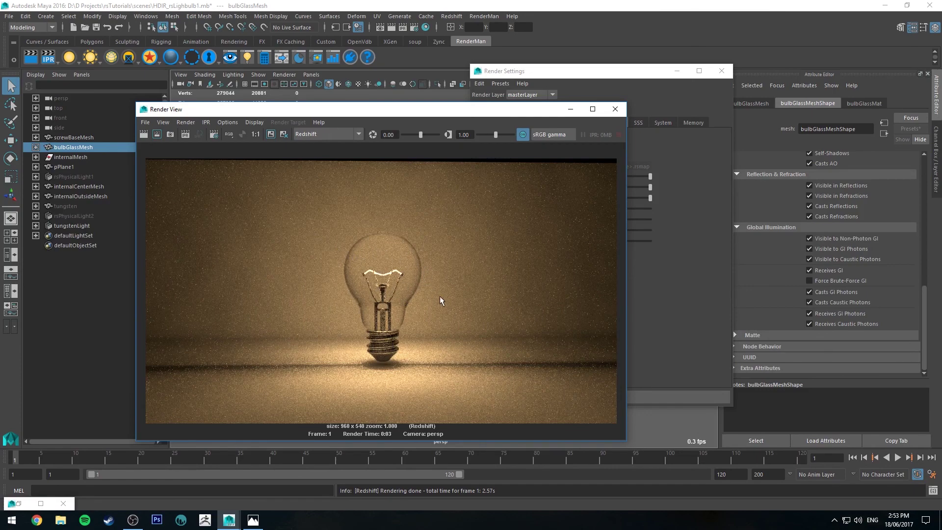
right_click_drag(367, 293, 348, 254, "alt")
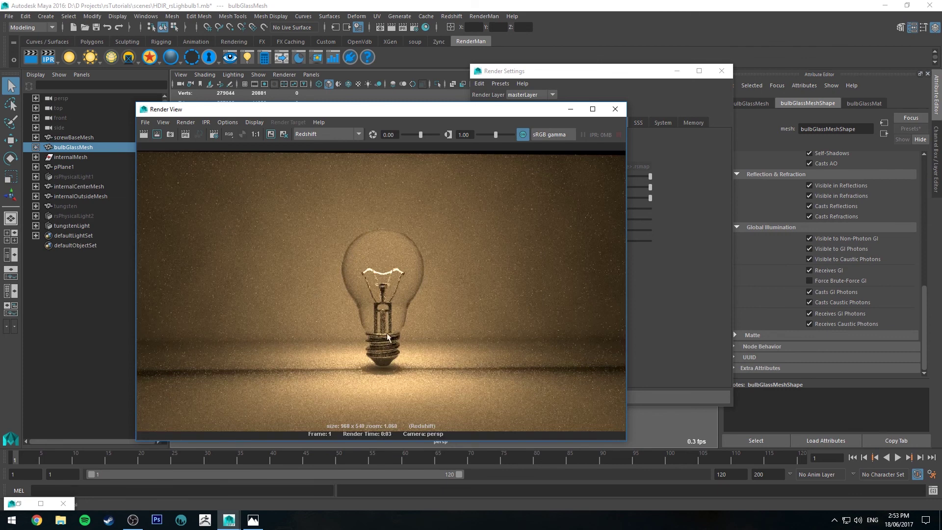
Step: Set the unified sampling maximum samples to 64 in the Redshift output settings and render the frame
left_click(582, 73)
left_click(524, 122)
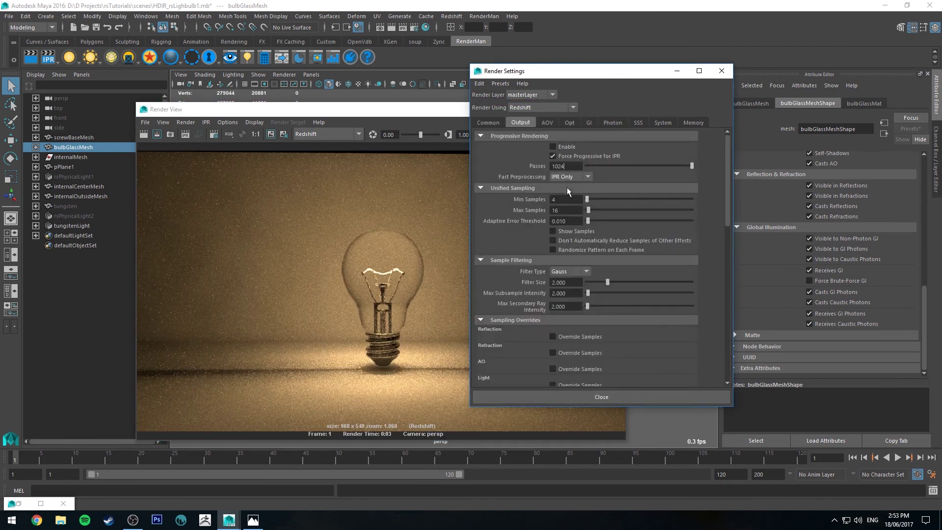
double_click(562, 209)
type("64")
key("Return")
left_click(396, 26)
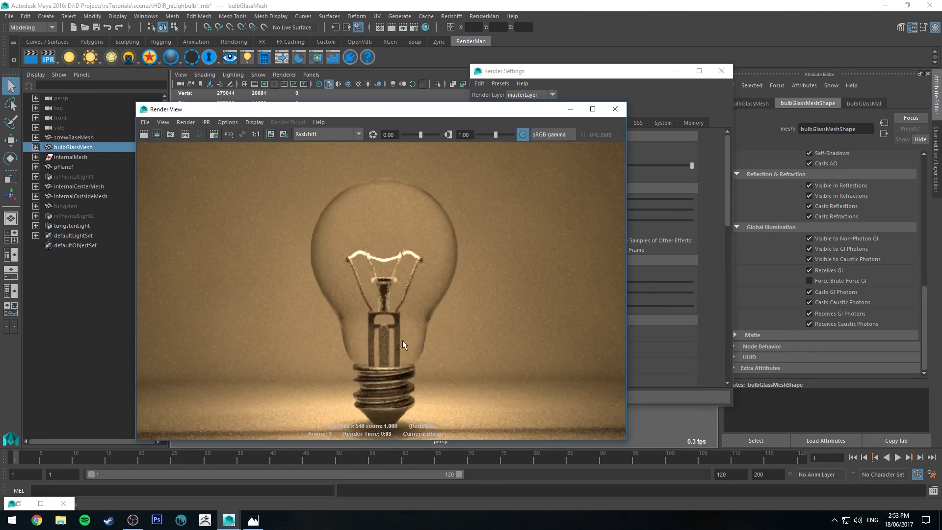
Step: Inspect the glass, the screw base and the lit floor below the bulb in the finished render
scroll(428, 273, "down", 2)
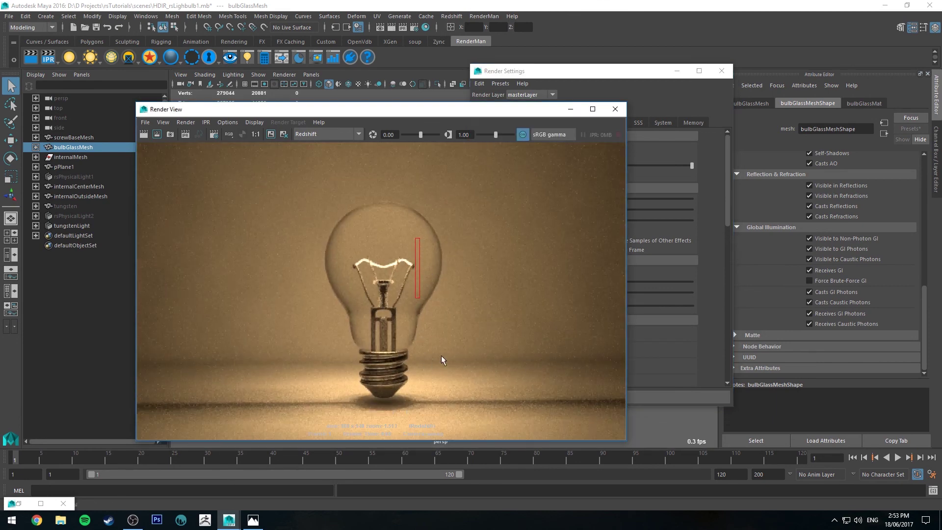
left_click_drag(296, 178, 482, 437)
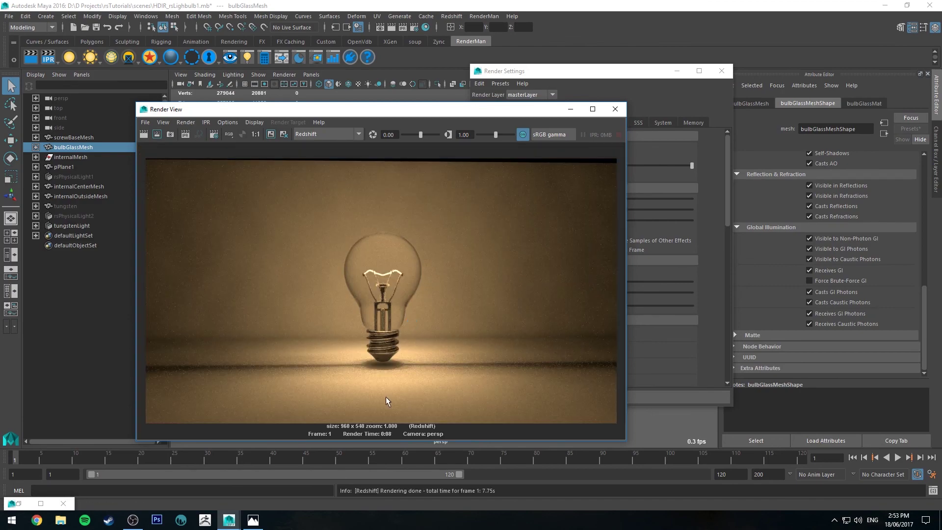
scroll(385, 396, "up", 6)
middle_click_drag(420, 422, 437, 206, "alt")
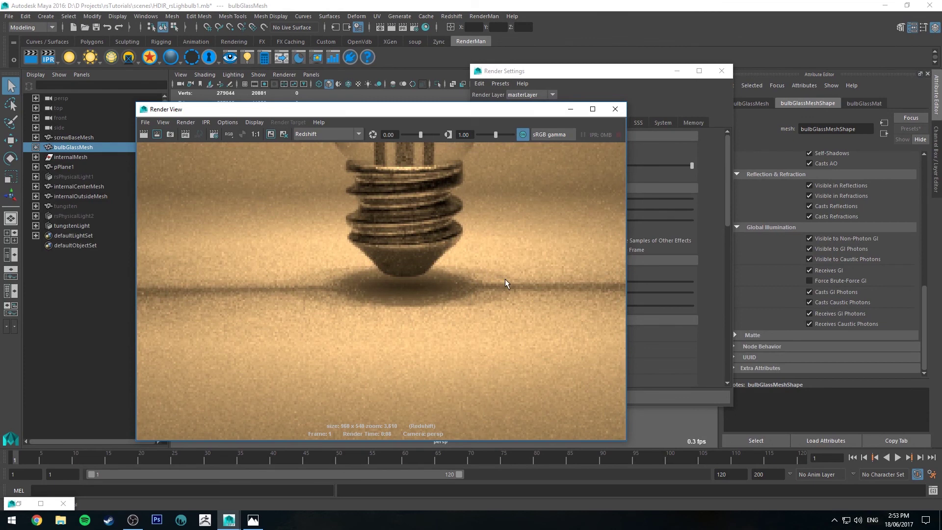
scroll(461, 290, "down", 5)
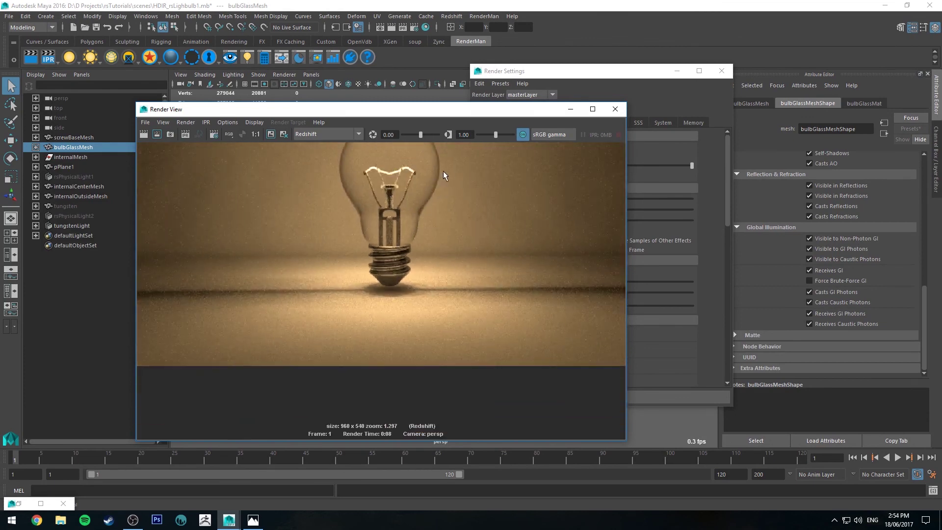
middle_click_drag(354, 240, 388, 271, "alt")
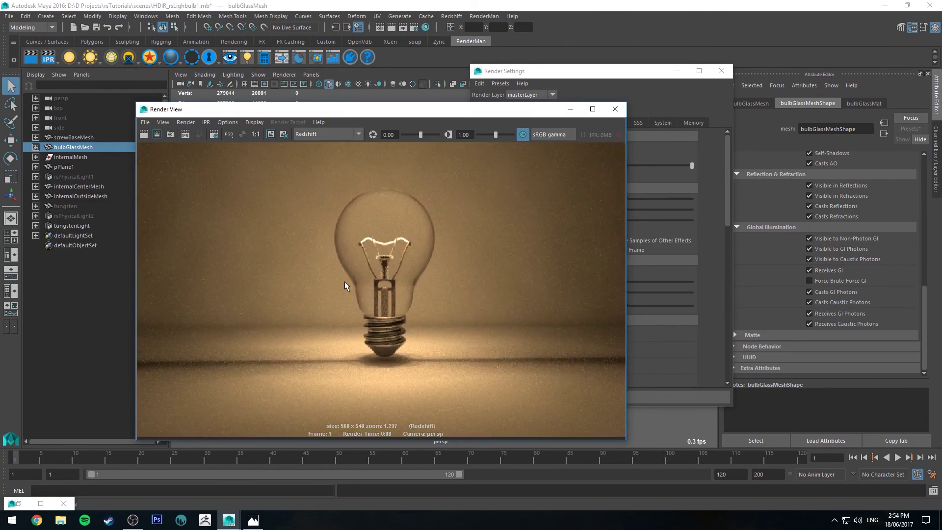
scroll(492, 193, "down", 2)
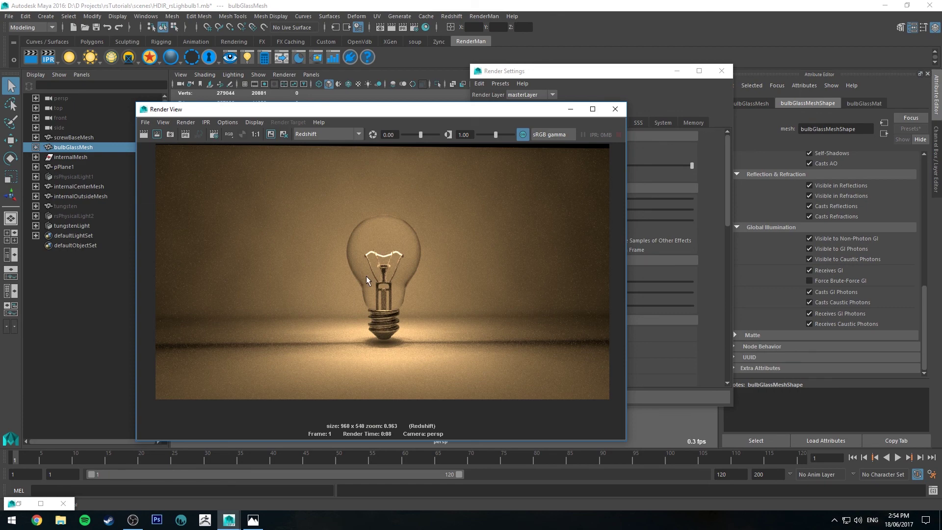
Step: Close the render and the render settings, and clear the selection in the scene
left_click(613, 109)
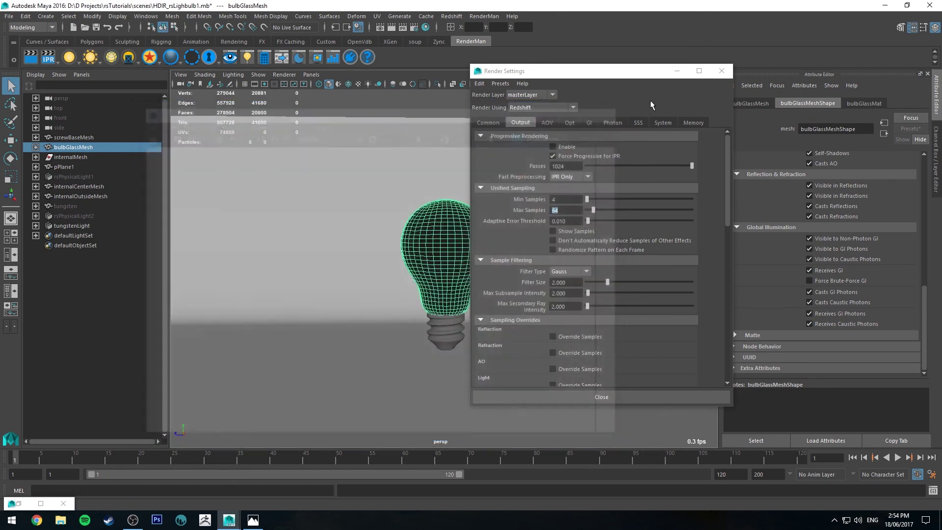
left_click(721, 70)
left_click(471, 112)
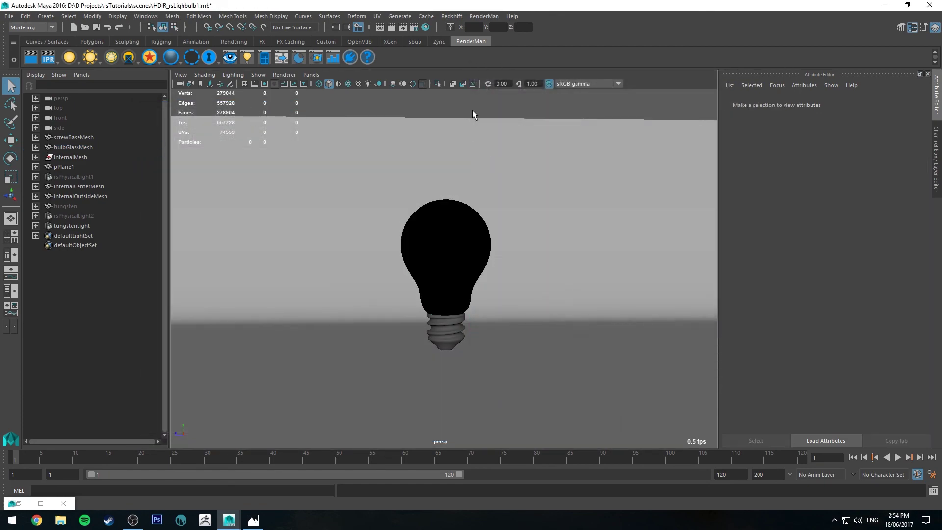